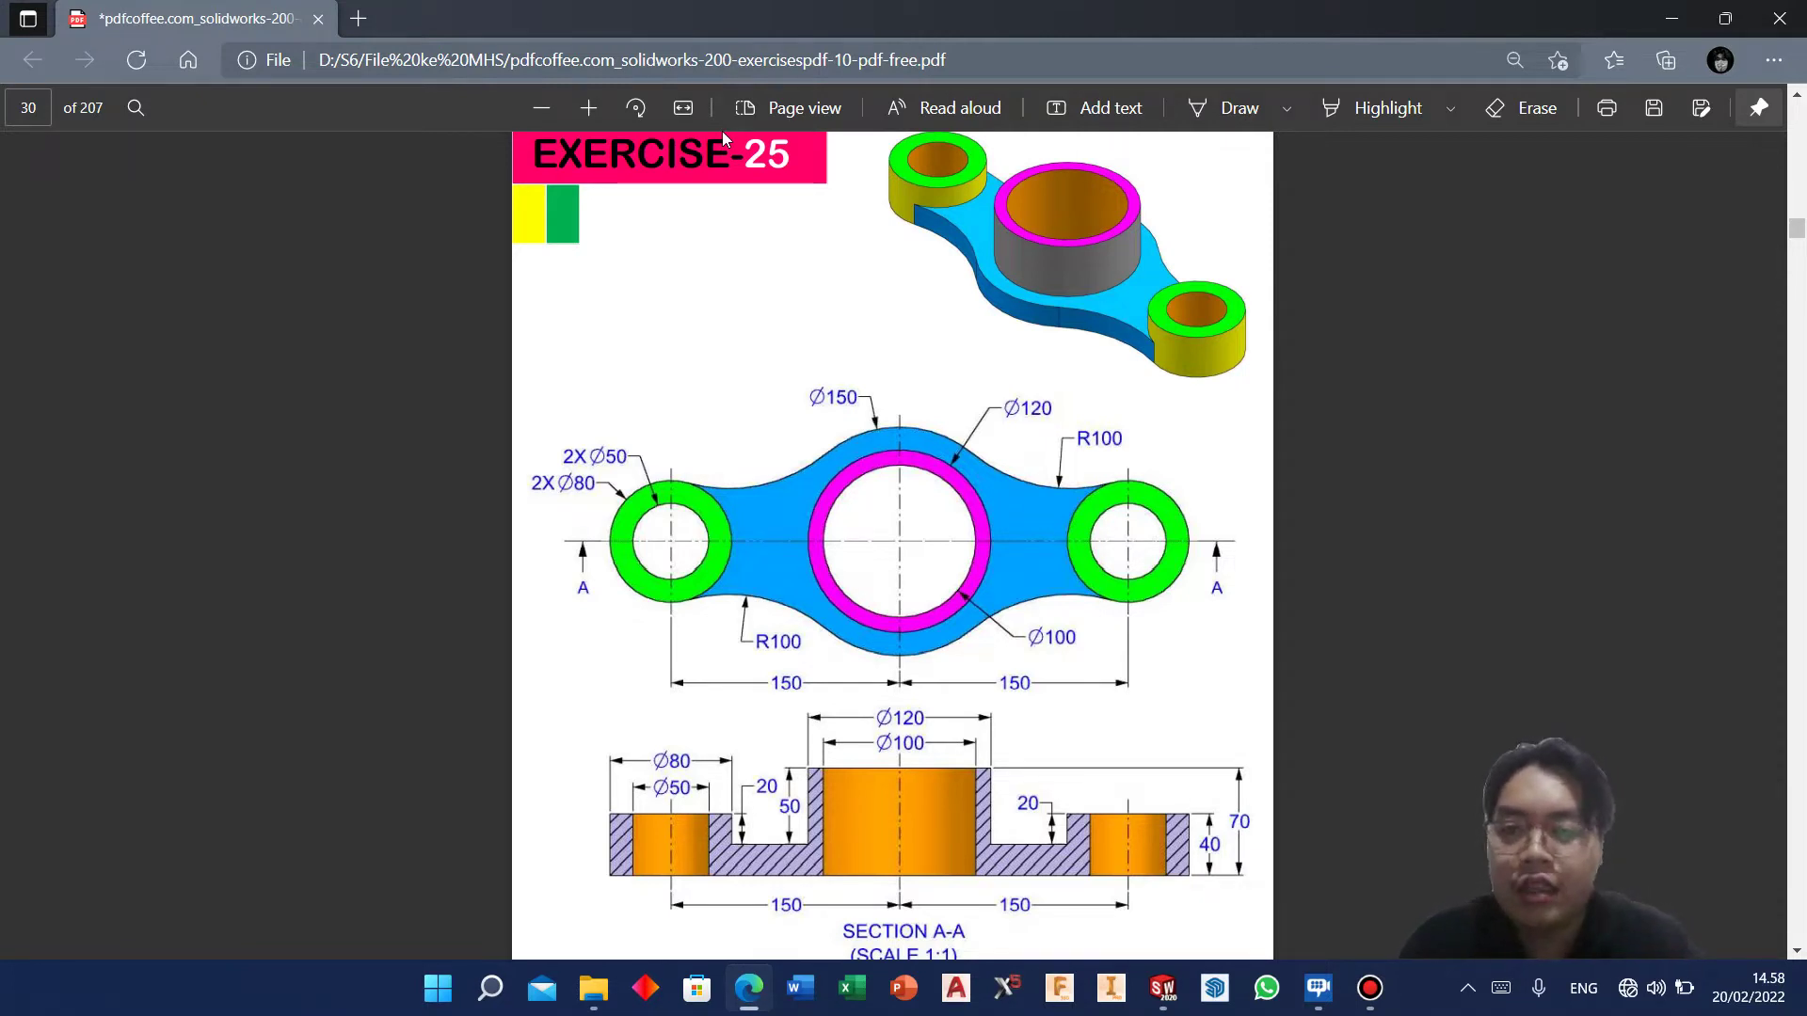
Create a new part document in SOLIDWORKS.
scroll(815, 475, up, 2)
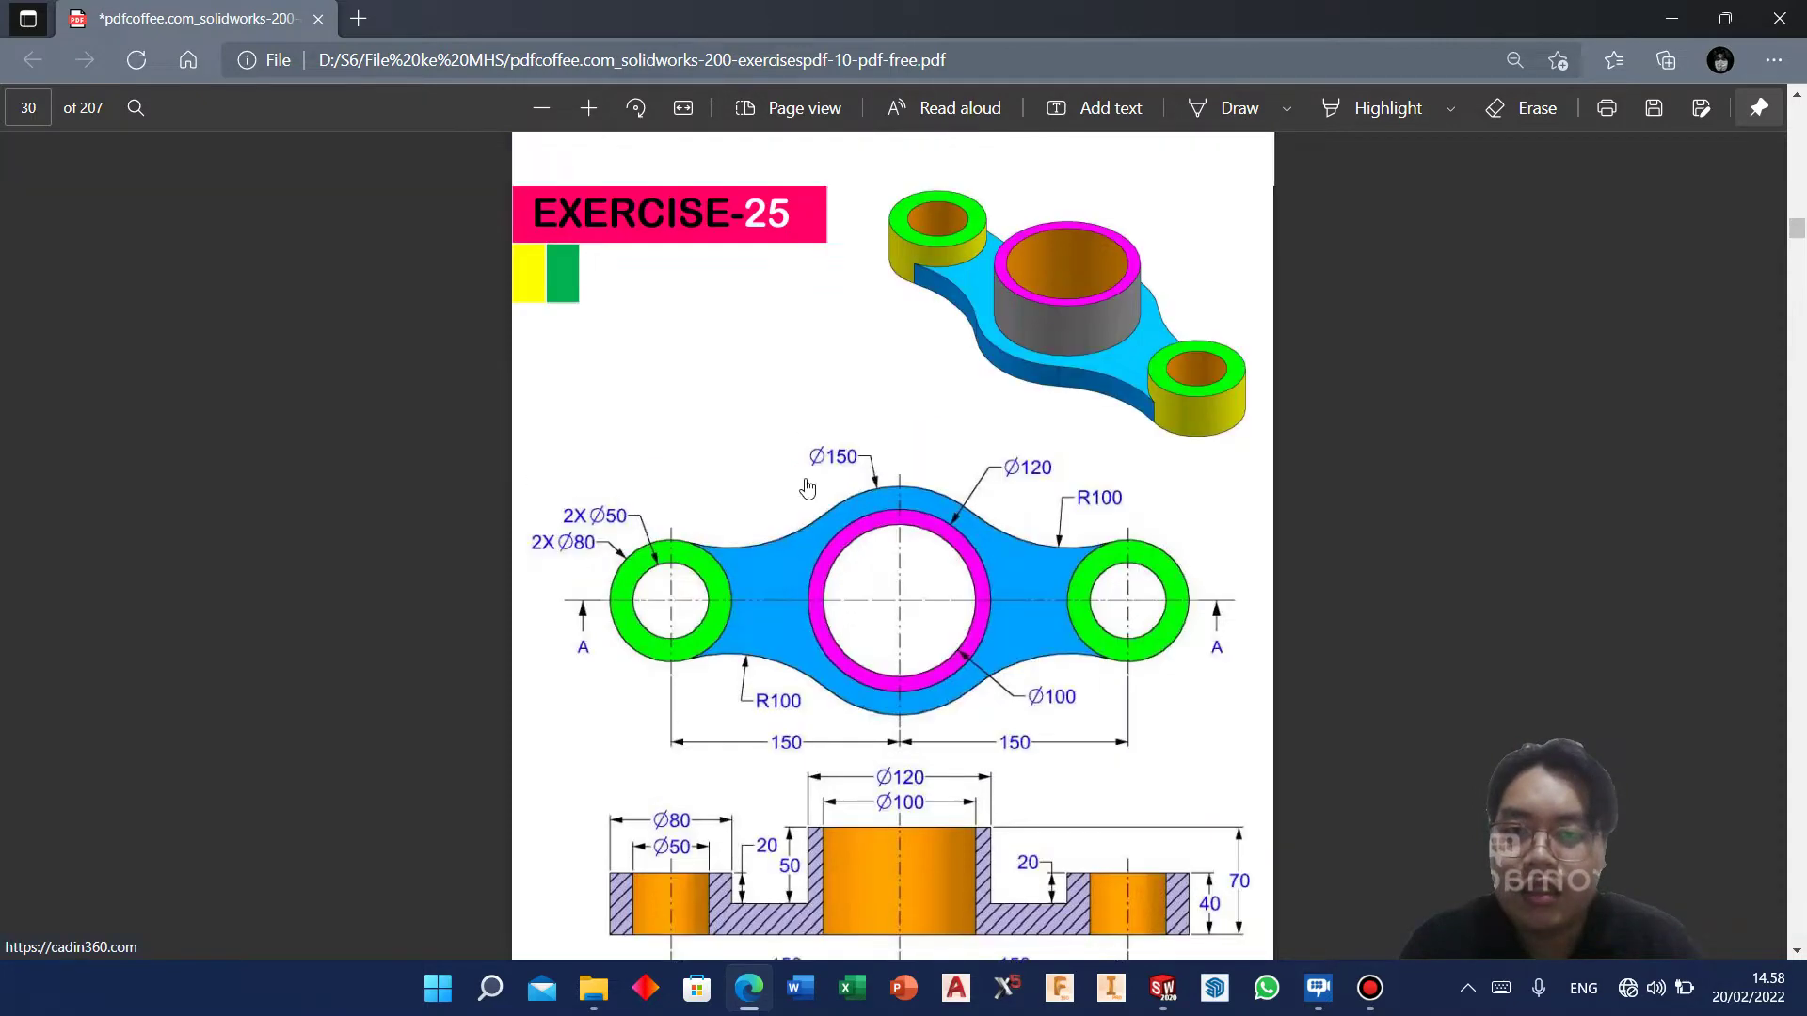
scroll(770, 414, down, 3)
scroll(770, 411, up, 2)
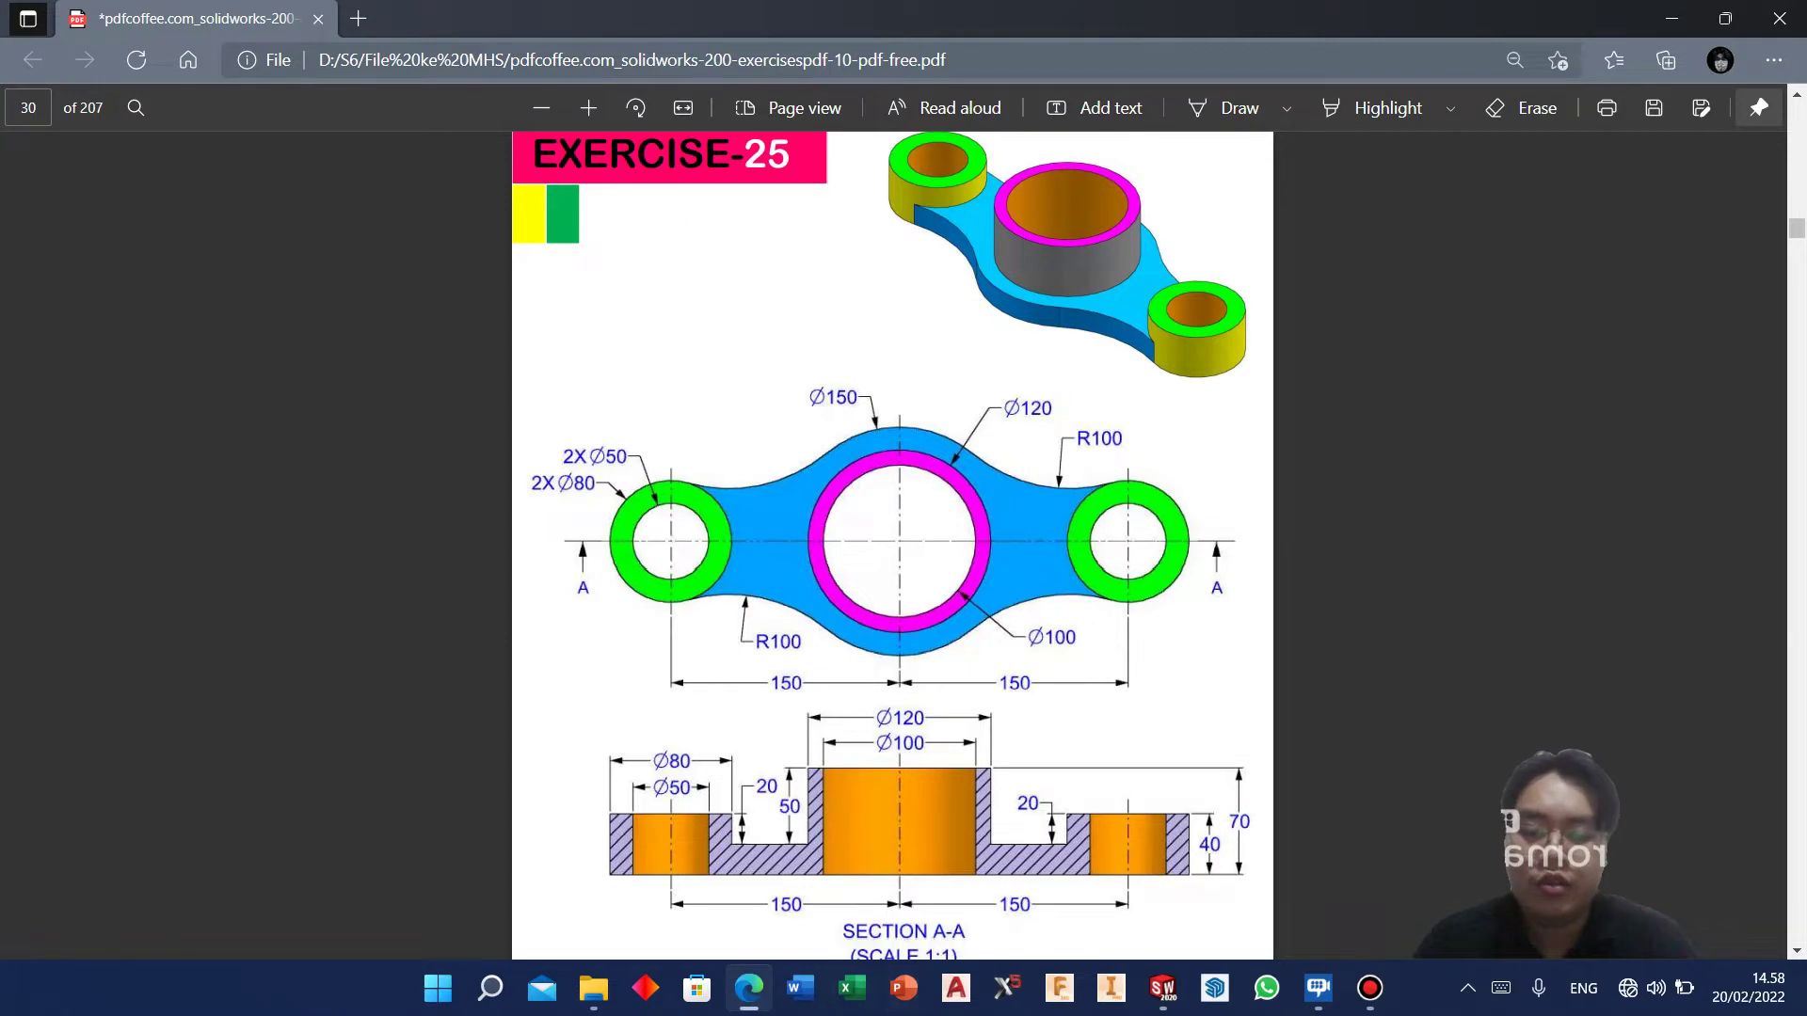
click(1152, 989)
click(216, 13)
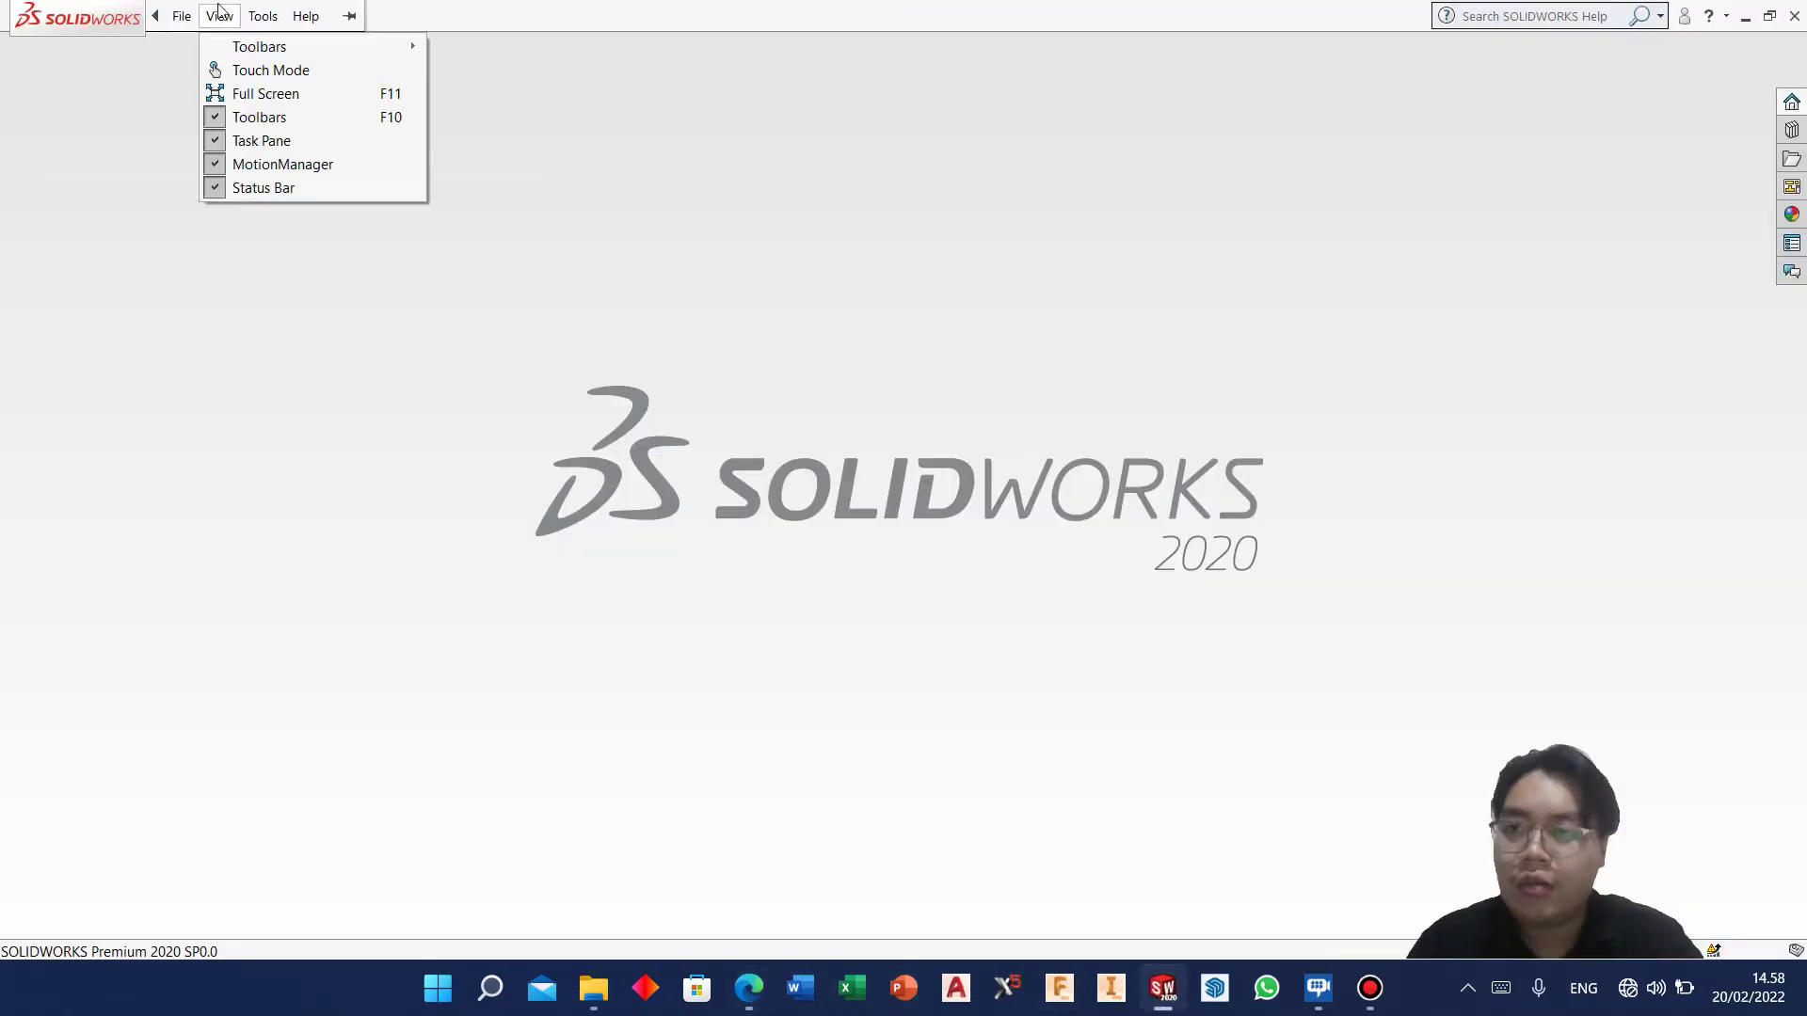
click(243, 266)
click(230, 16)
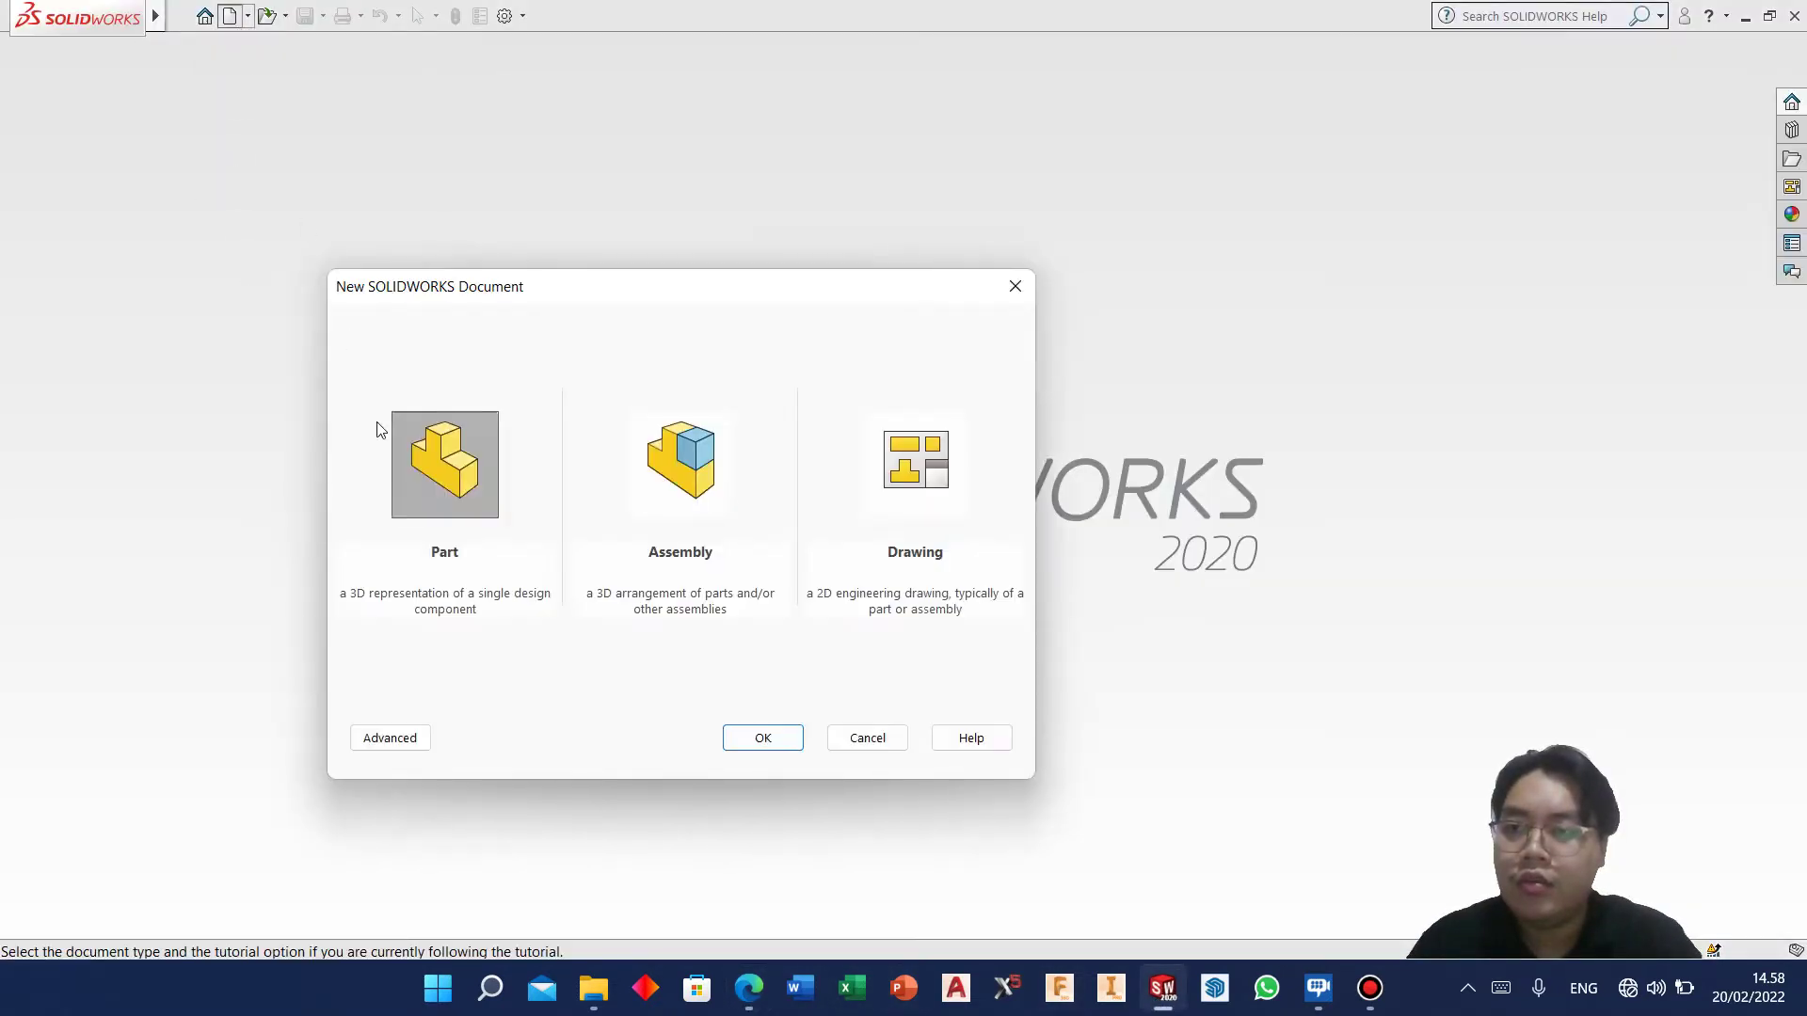
click(761, 738)
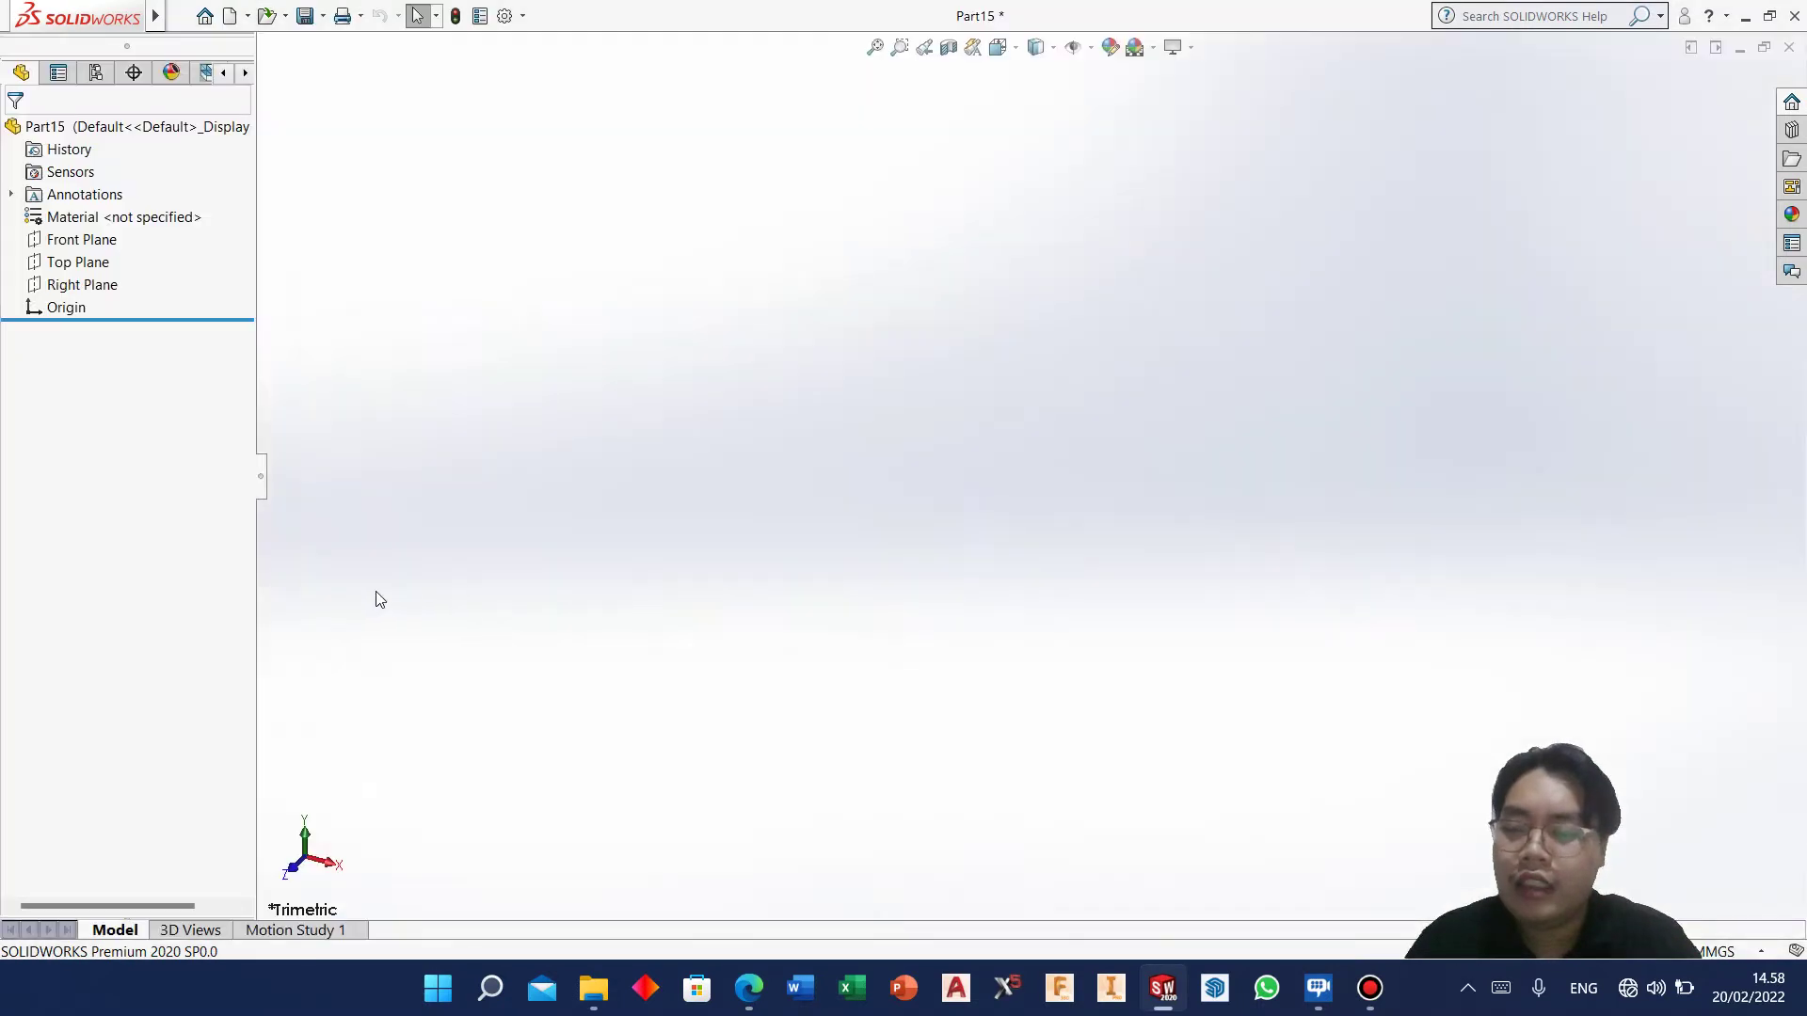
Sketch three concentric circles centred on the origin of the Top Plane.
click(103, 125)
click(28, 61)
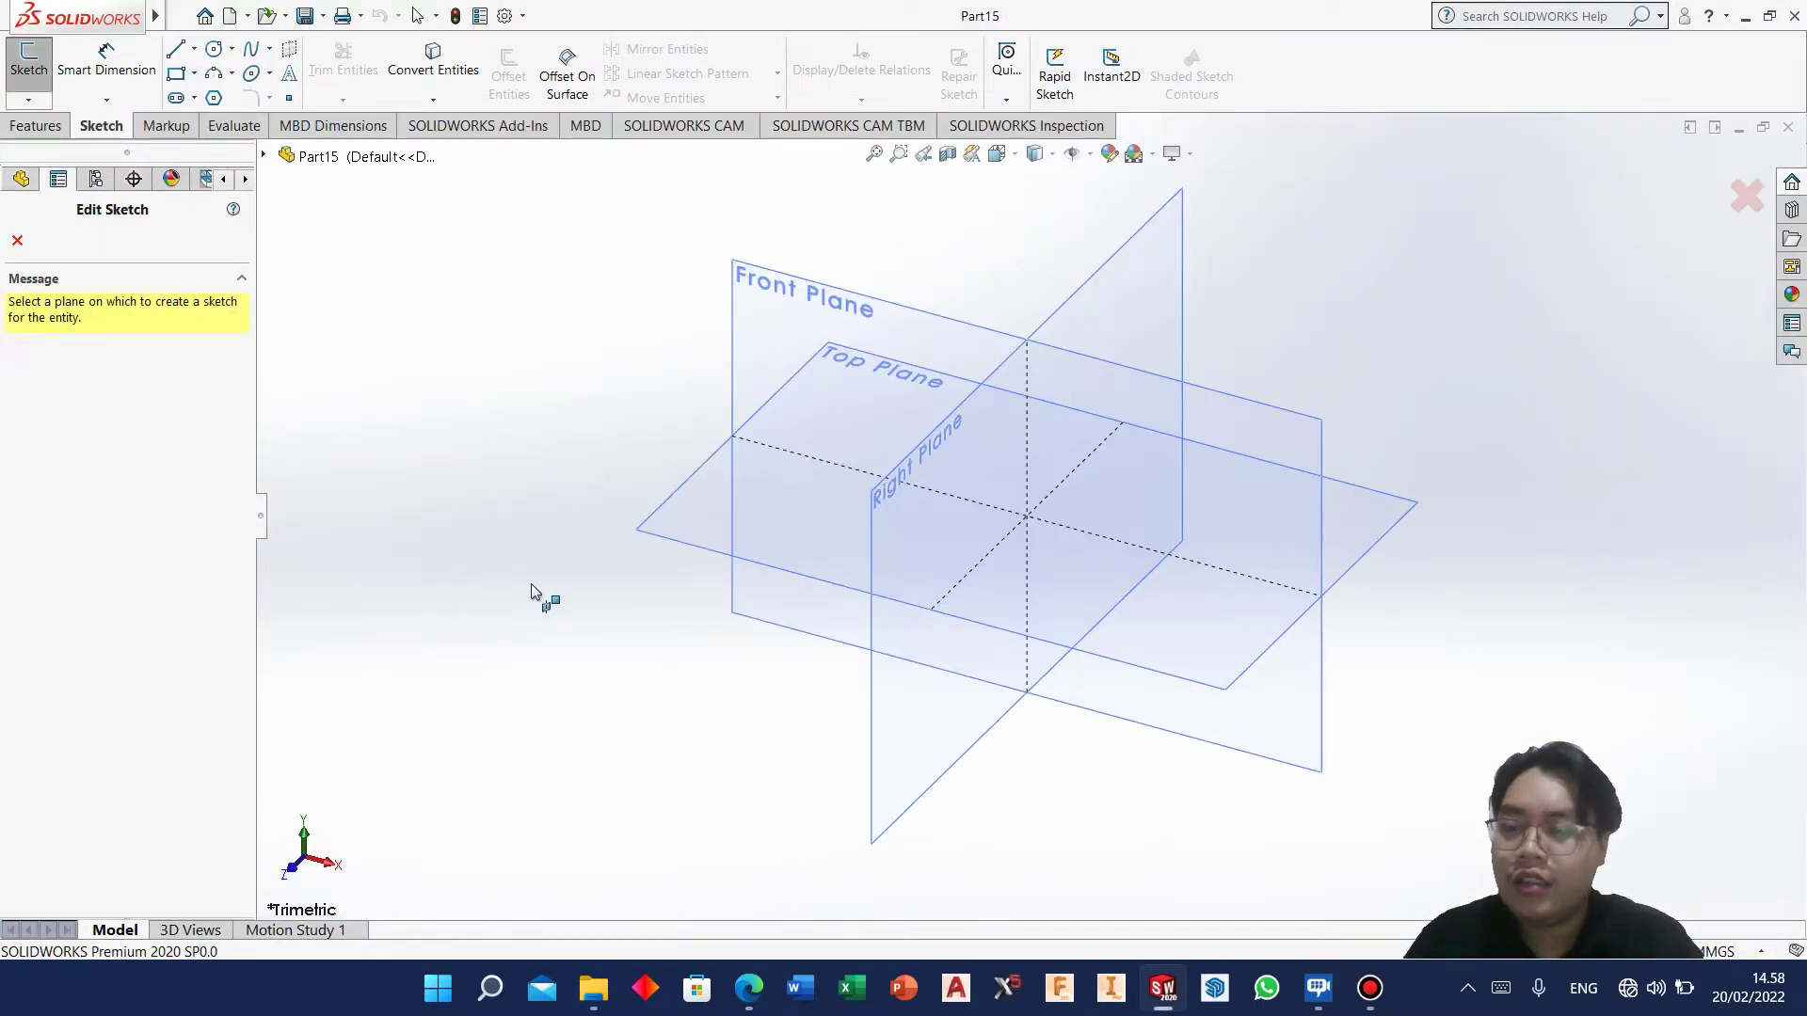
click(685, 535)
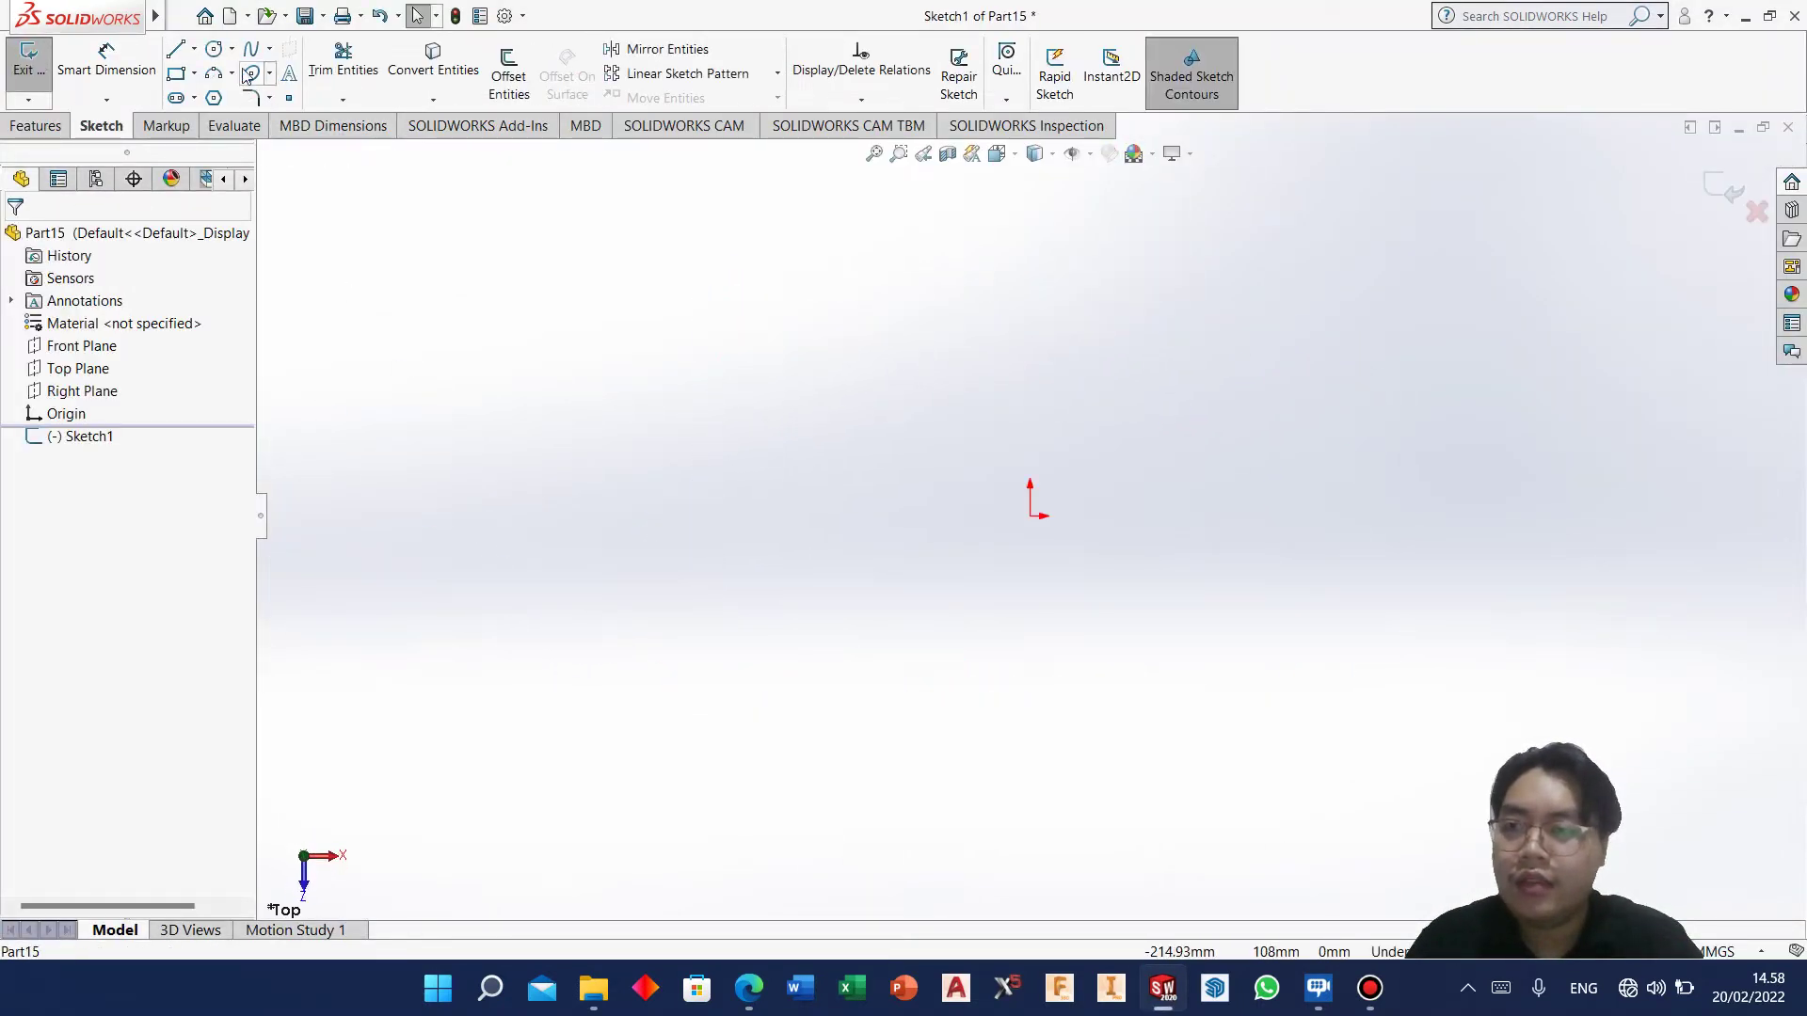
click(213, 49)
click(1029, 517)
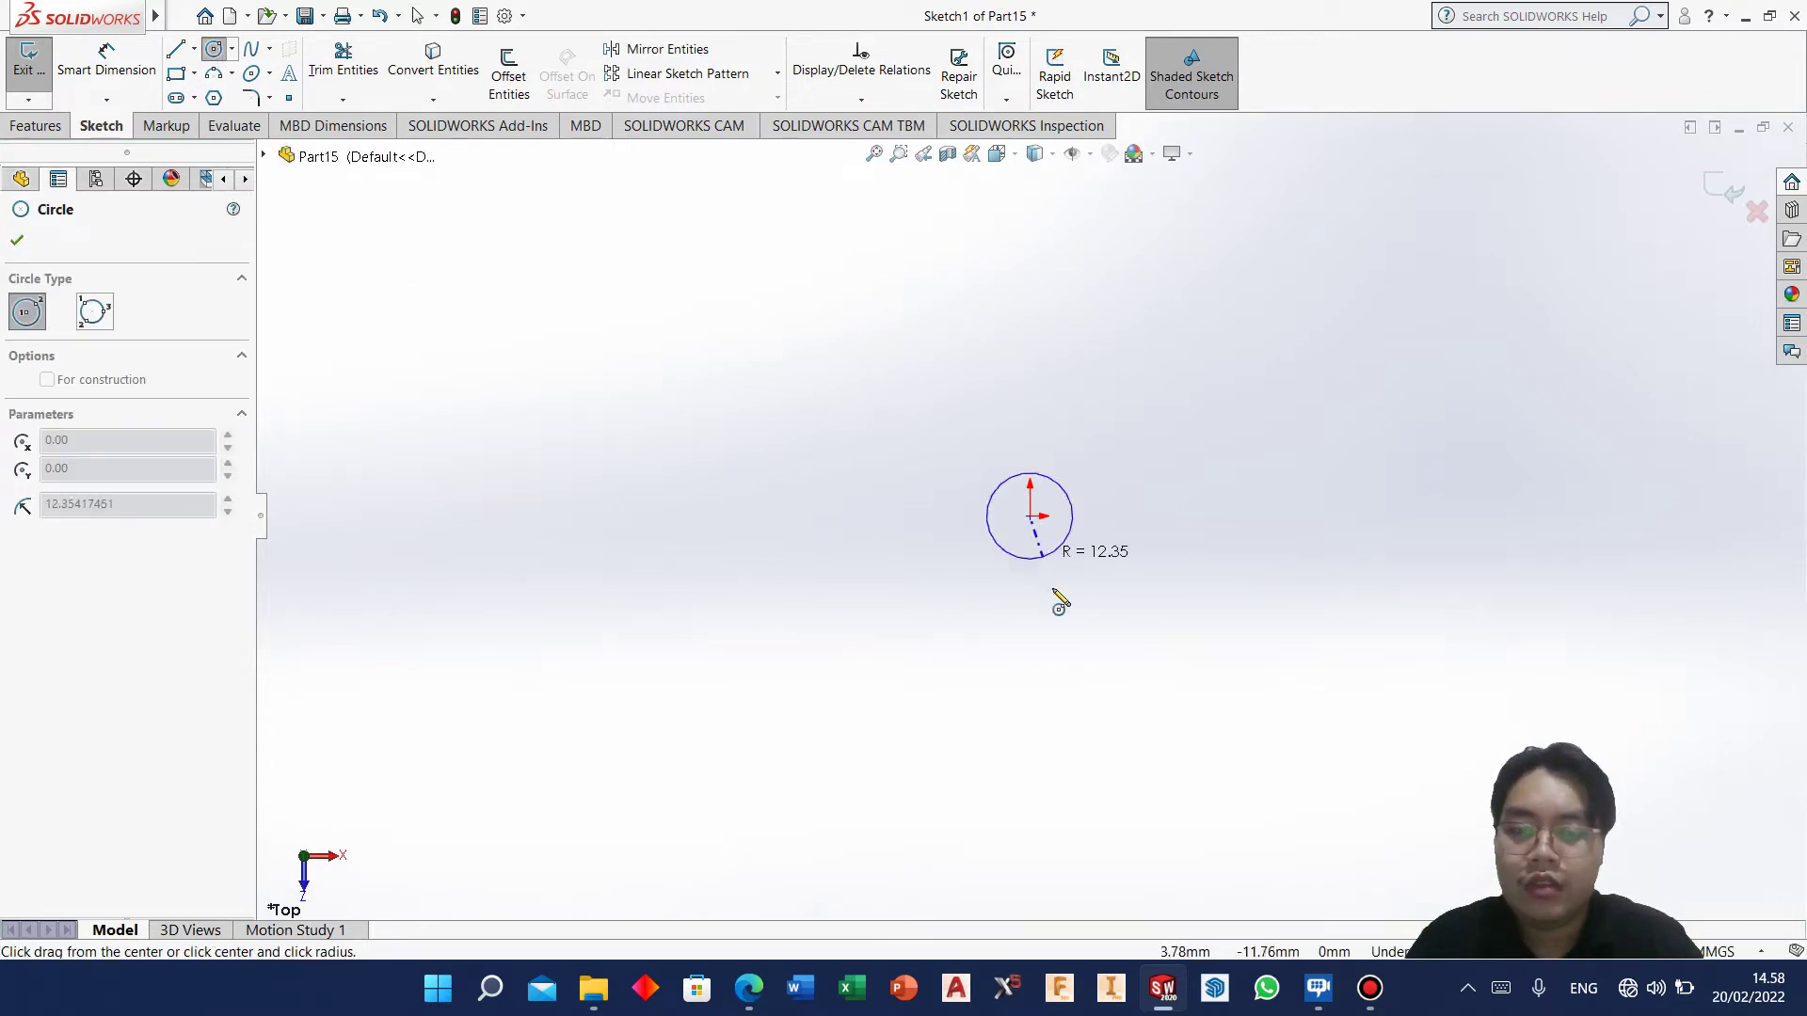
click(1077, 633)
click(1030, 518)
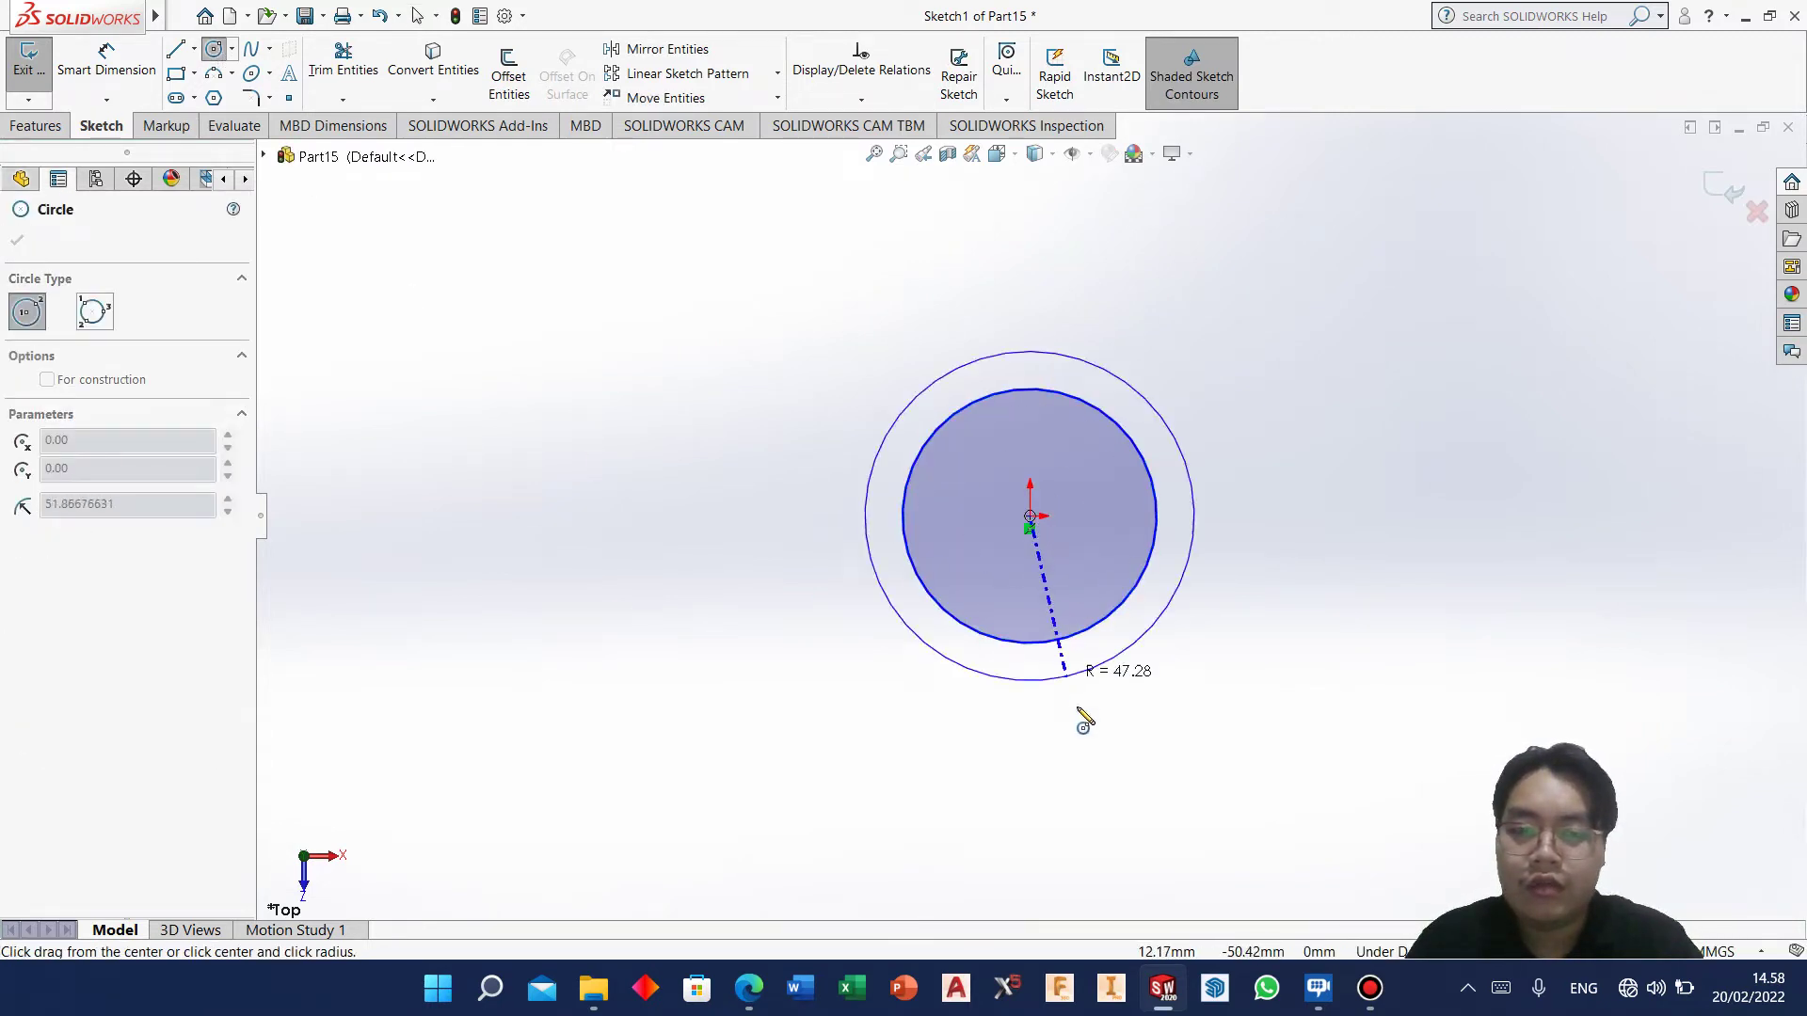
click(1049, 746)
click(753, 1005)
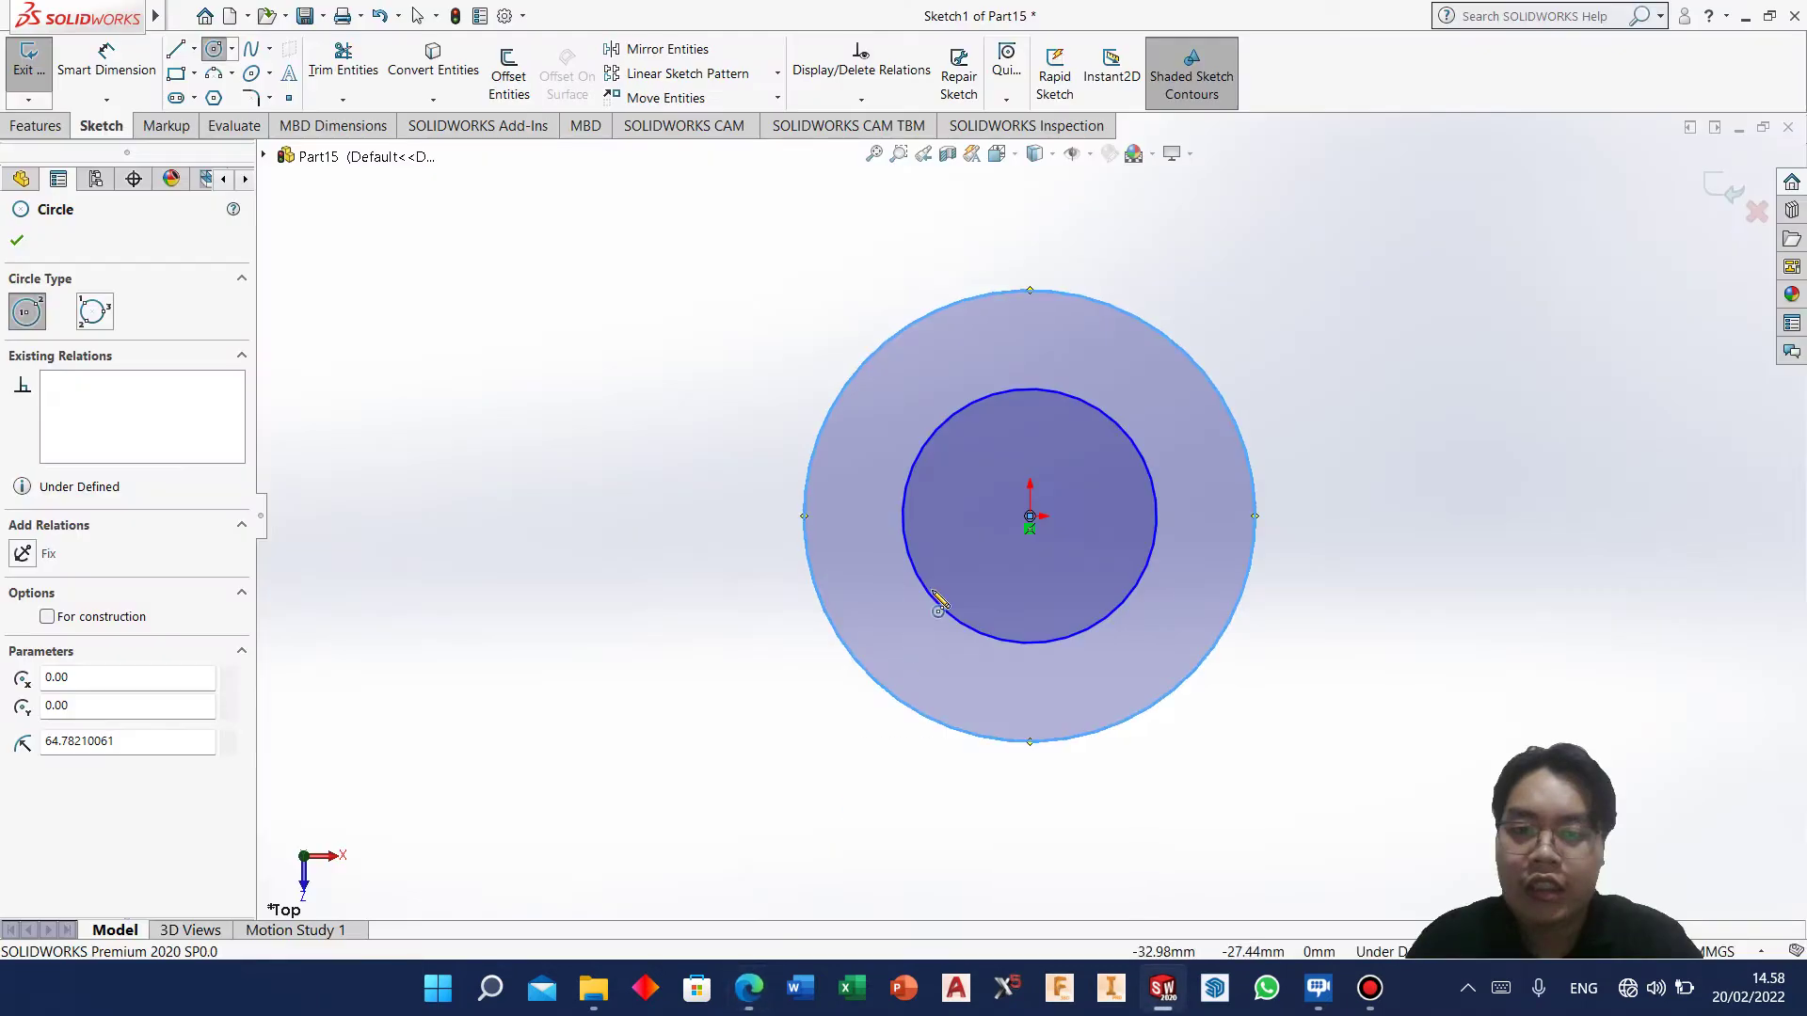
click(1031, 517)
click(1059, 826)
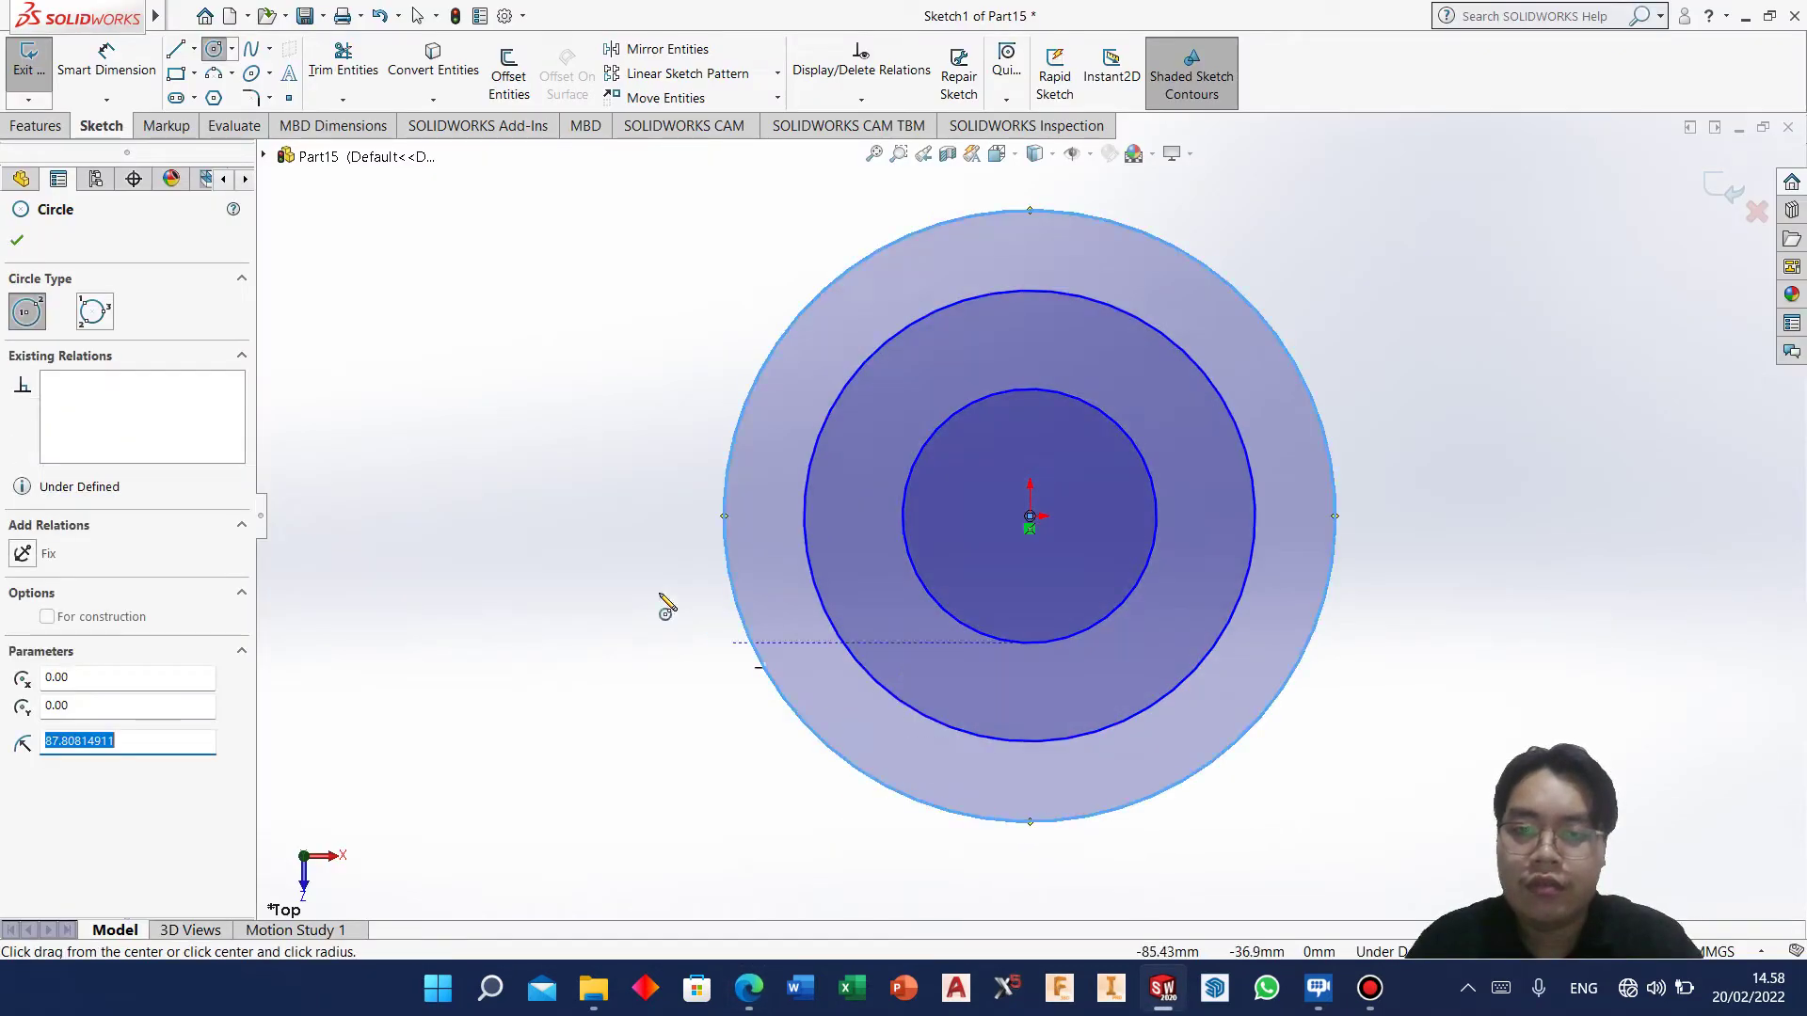
Place a diameter dimension on the outermost circle.
right_drag(710, 574, 716, 502)
click(723, 499)
click(564, 633)
Dimension the outer and middle circles to Ø150 and Ø120 mm.
click(749, 988)
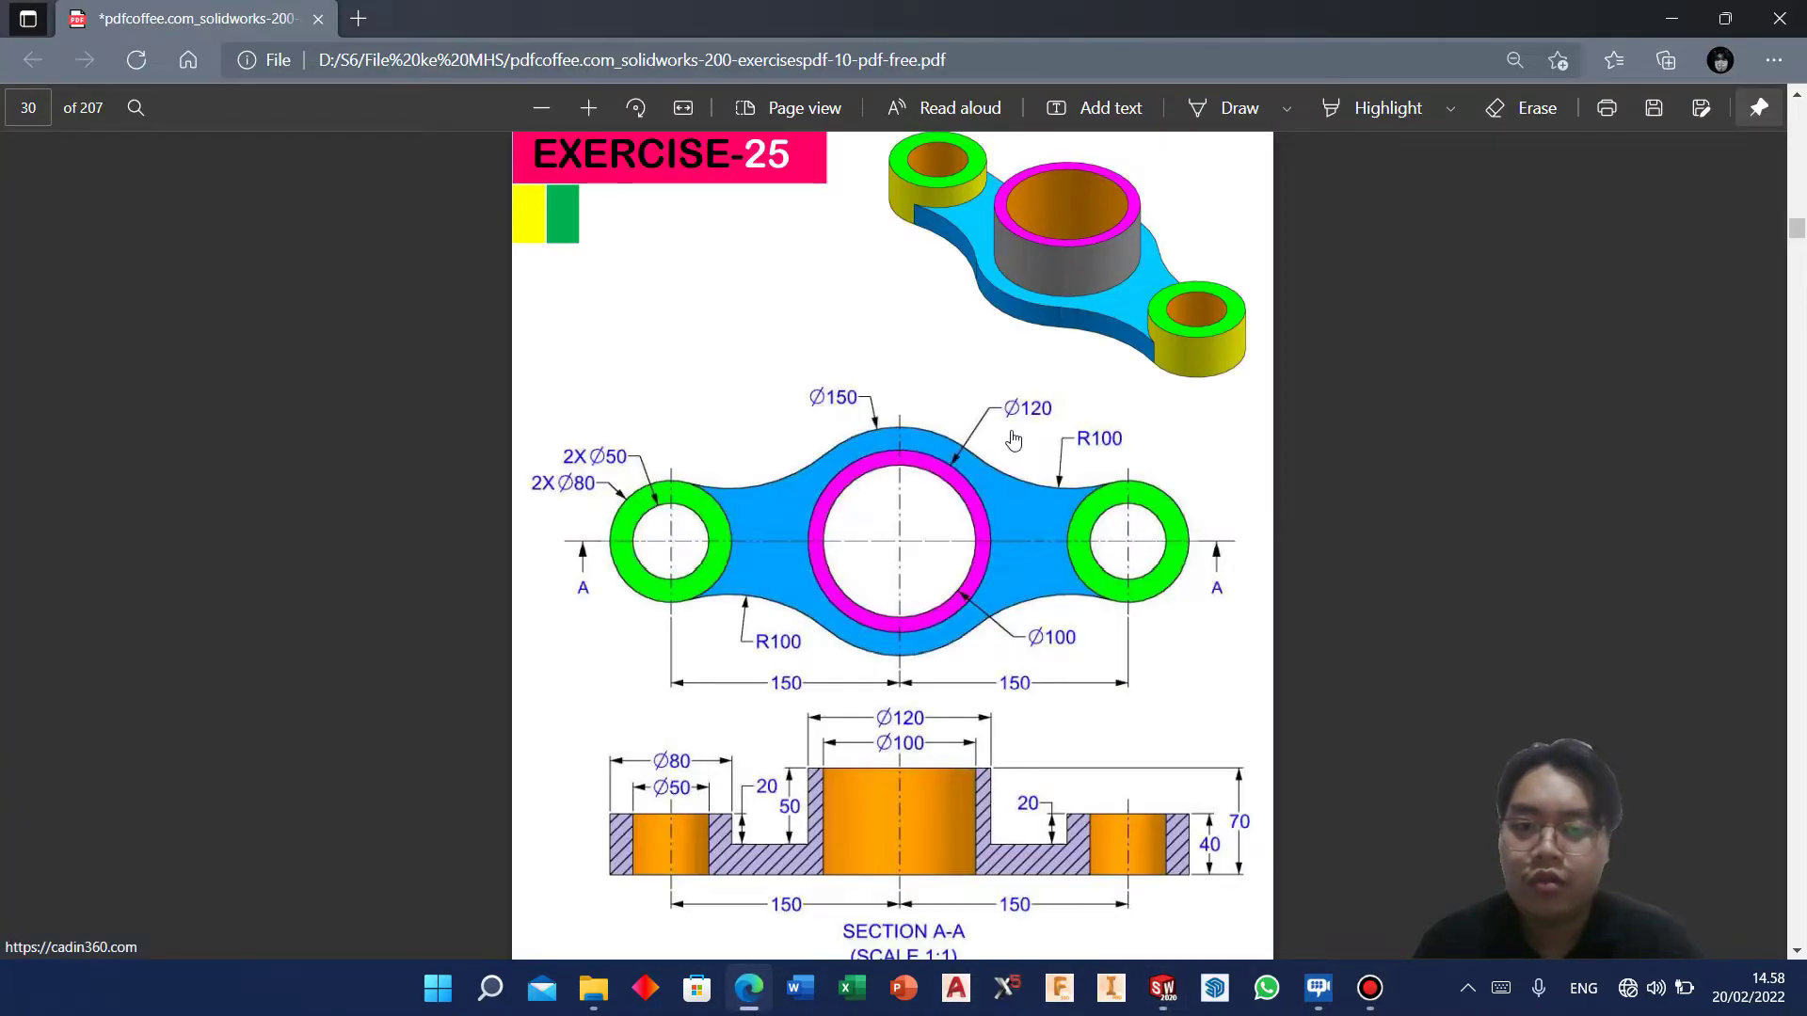
click(749, 988)
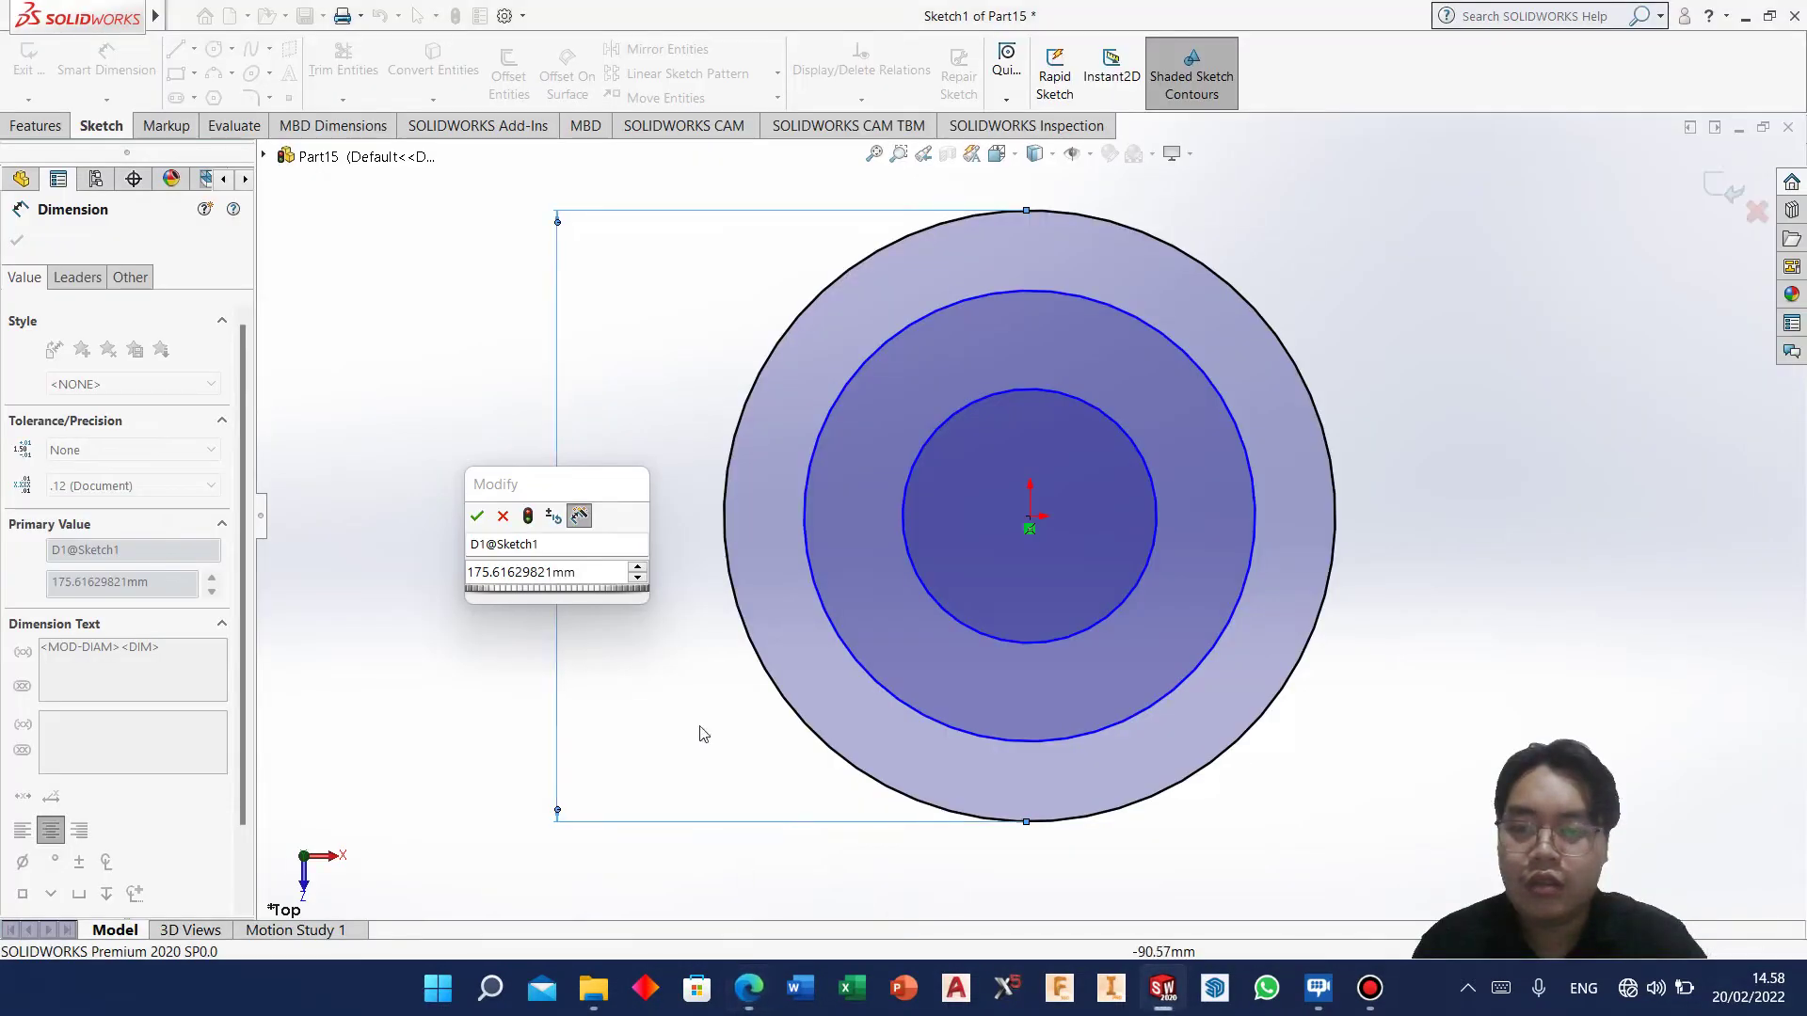
double_click(578, 574)
text(150)
key(Return)
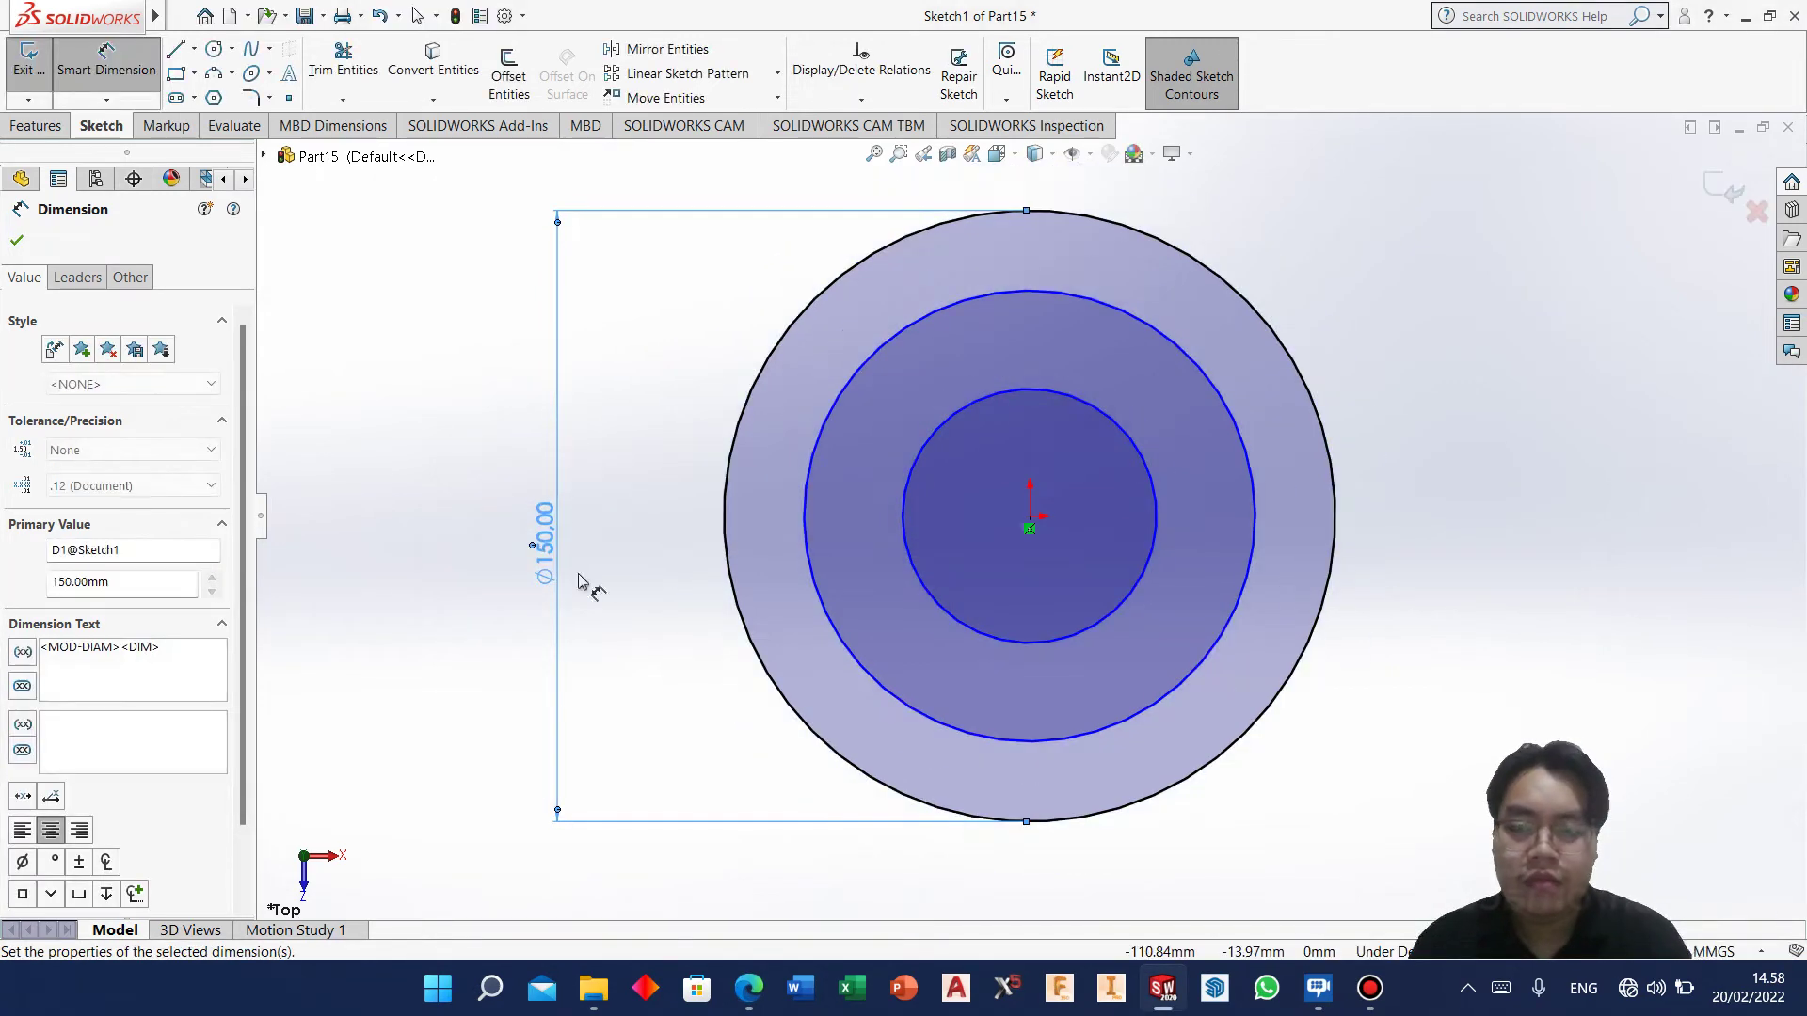
click(808, 527)
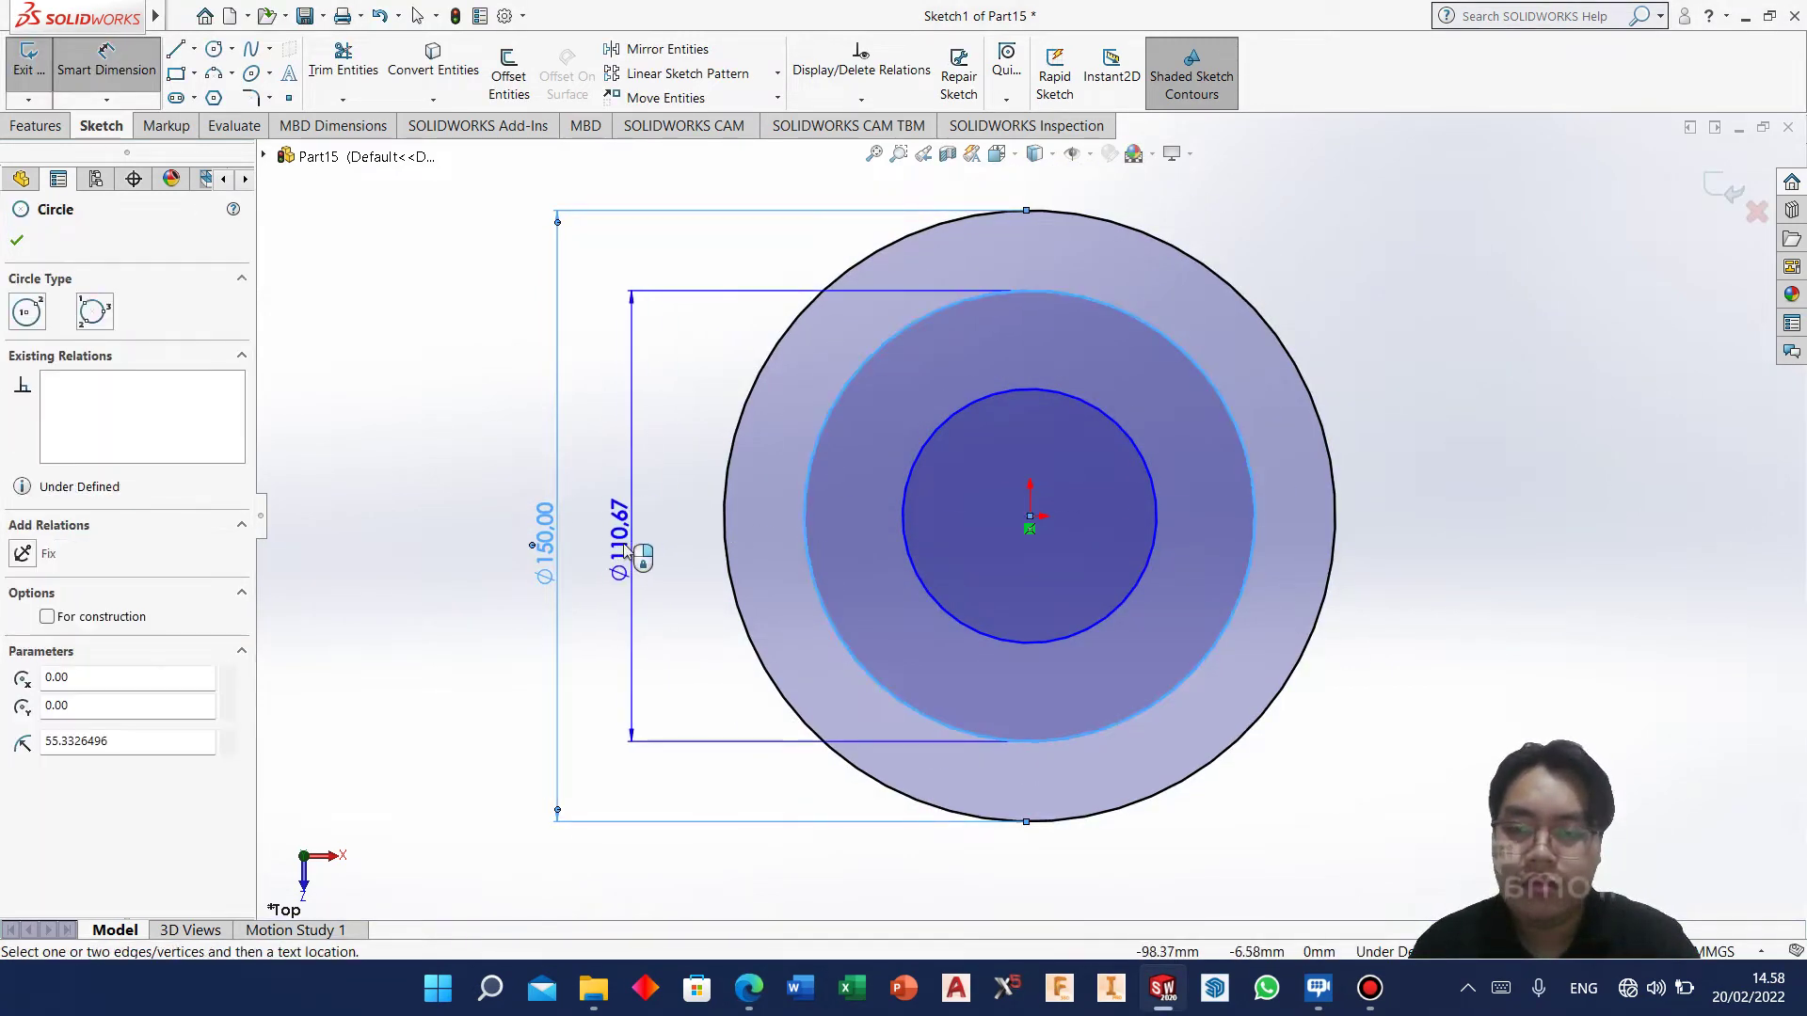
click(618, 553)
text(1)
key(Return)
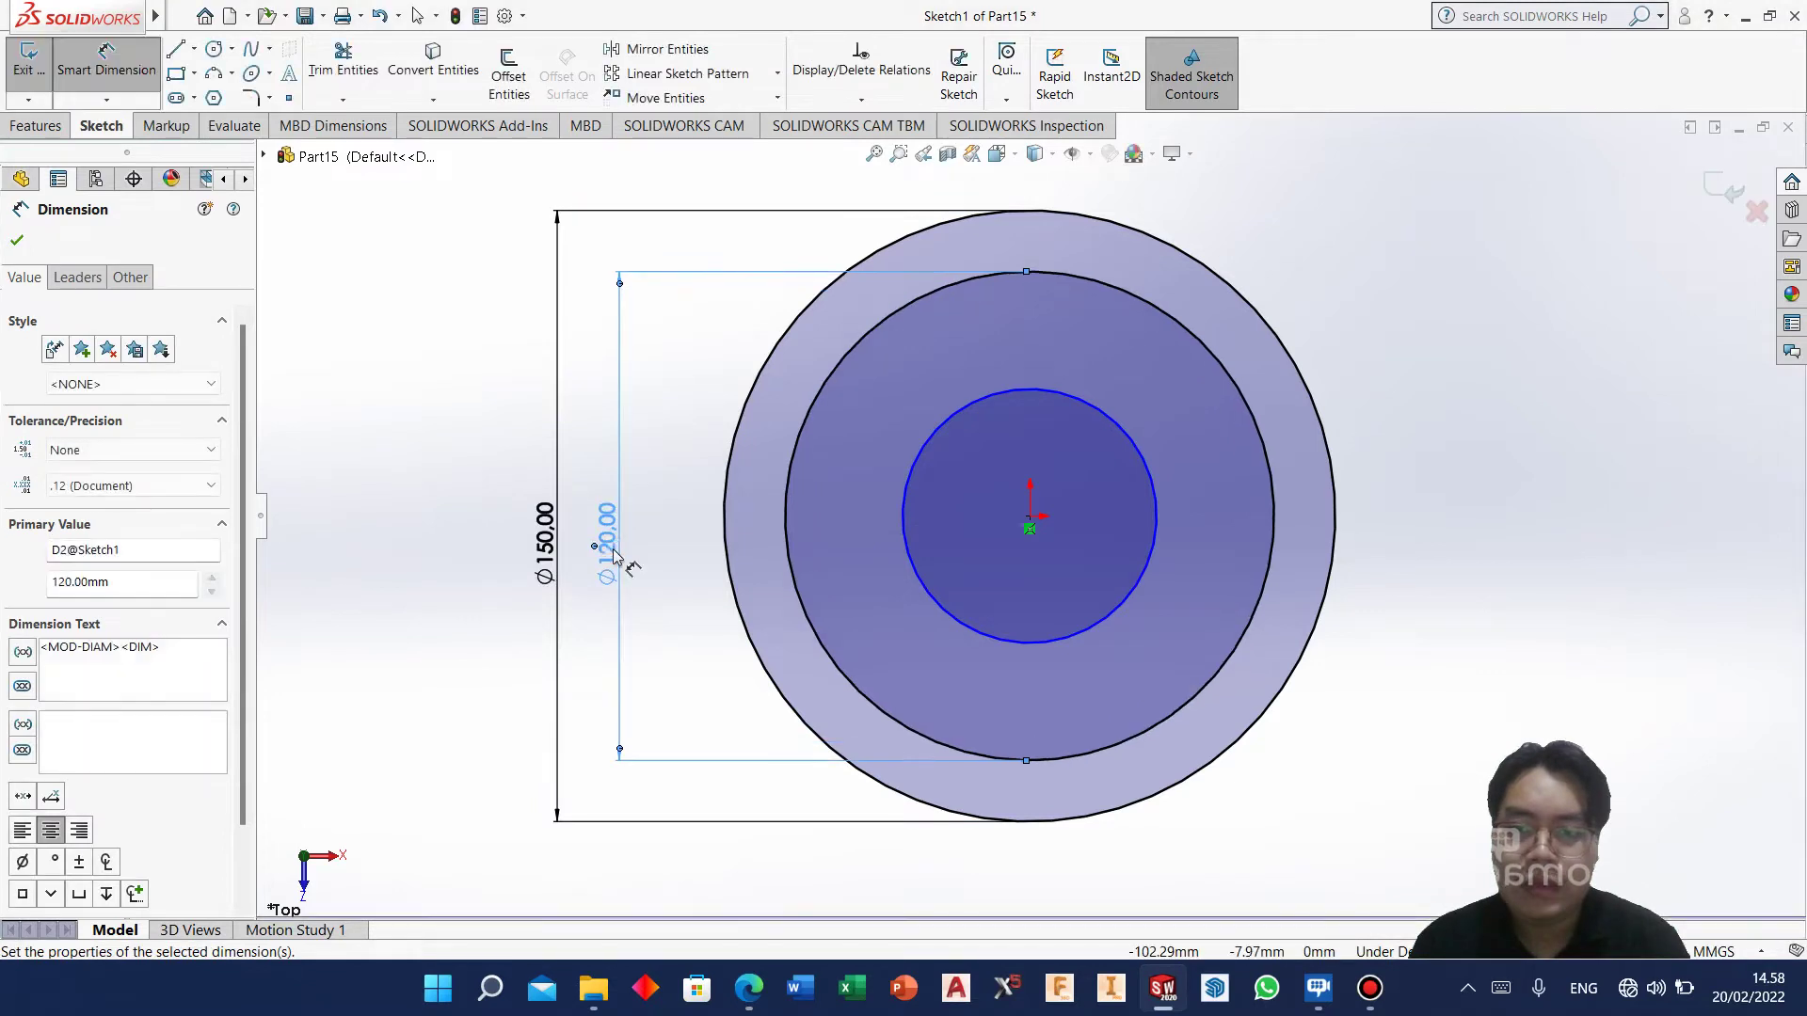
Dimension the inner circle to Ø100 mm.
click(908, 496)
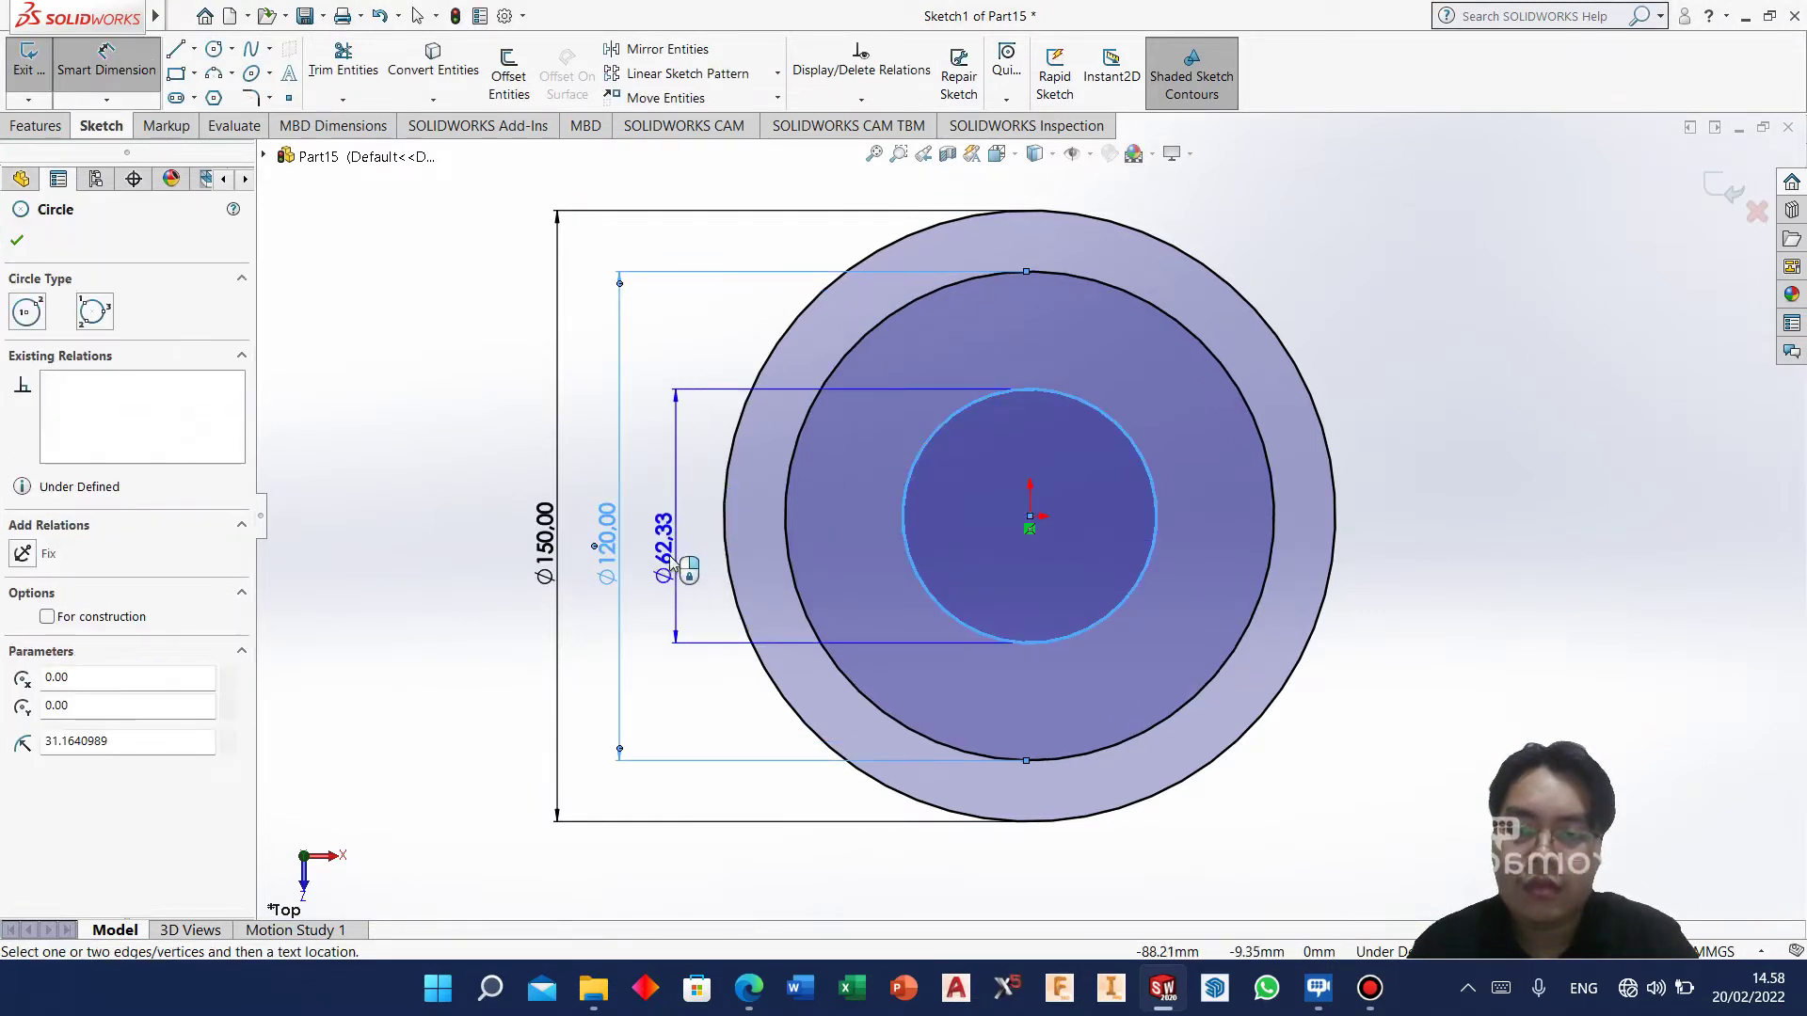
click(669, 562)
text(100)
key(Return)
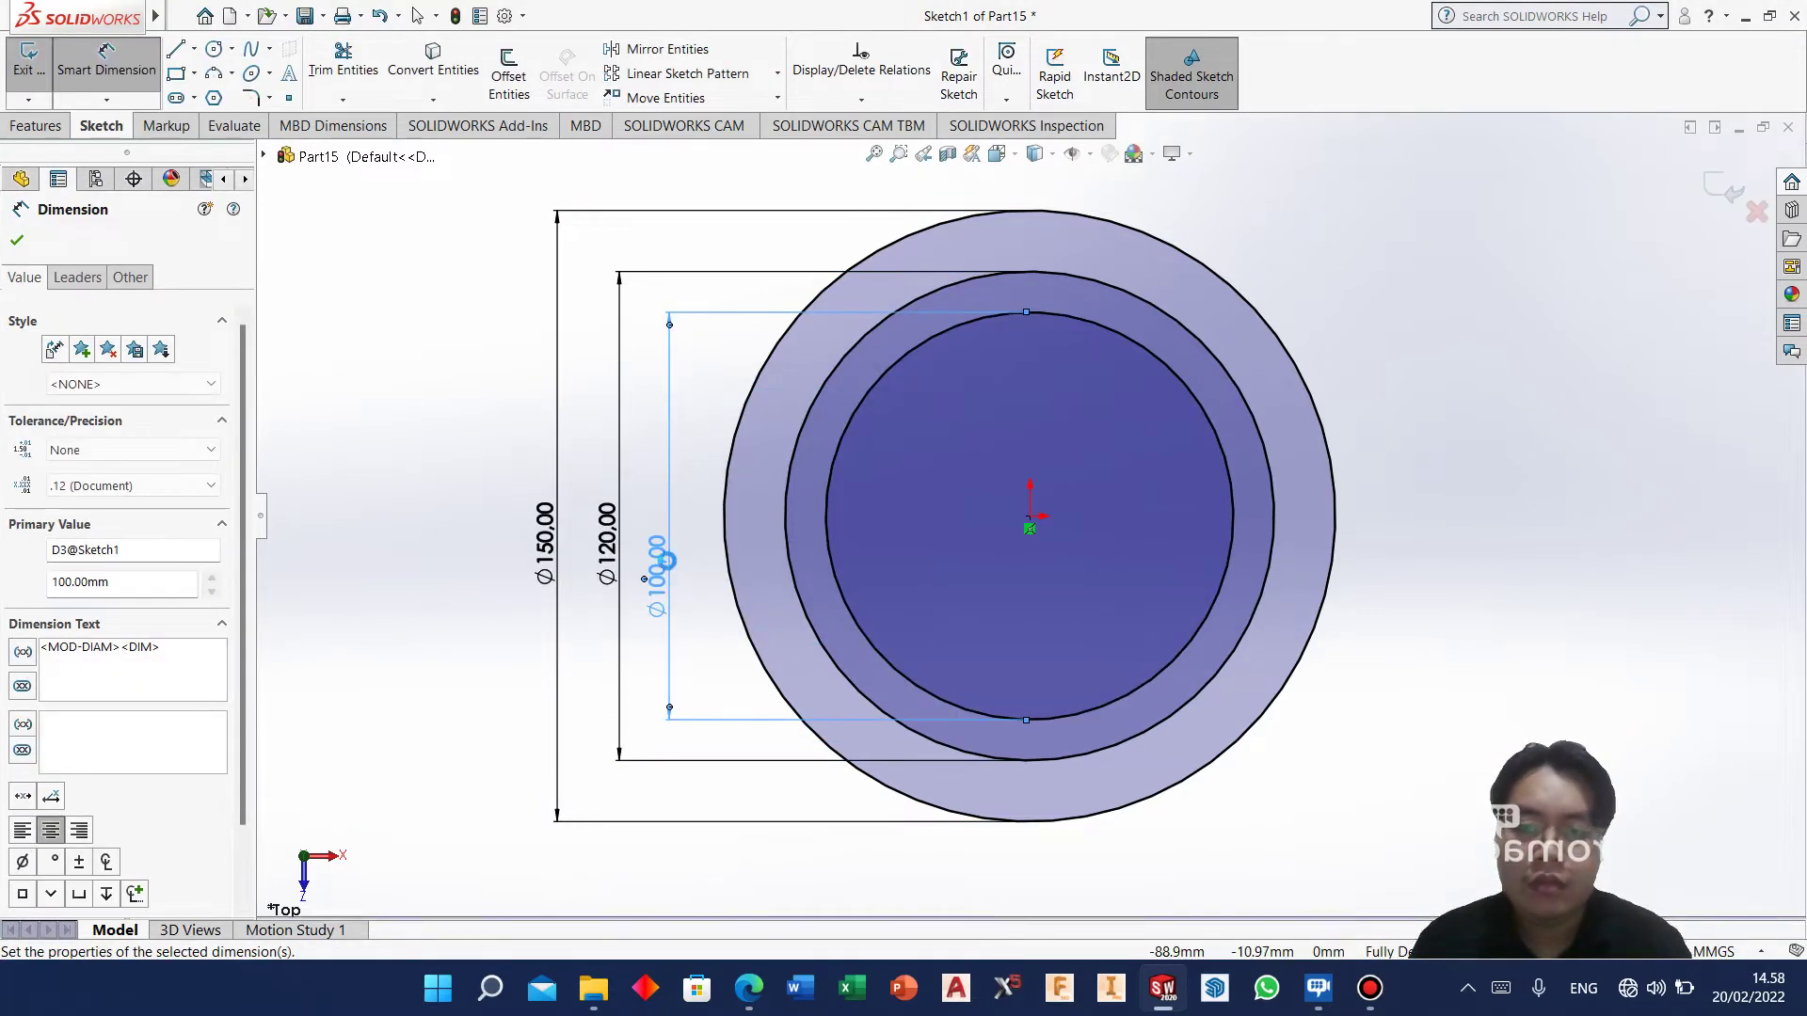
click(175, 49)
click(1030, 517)
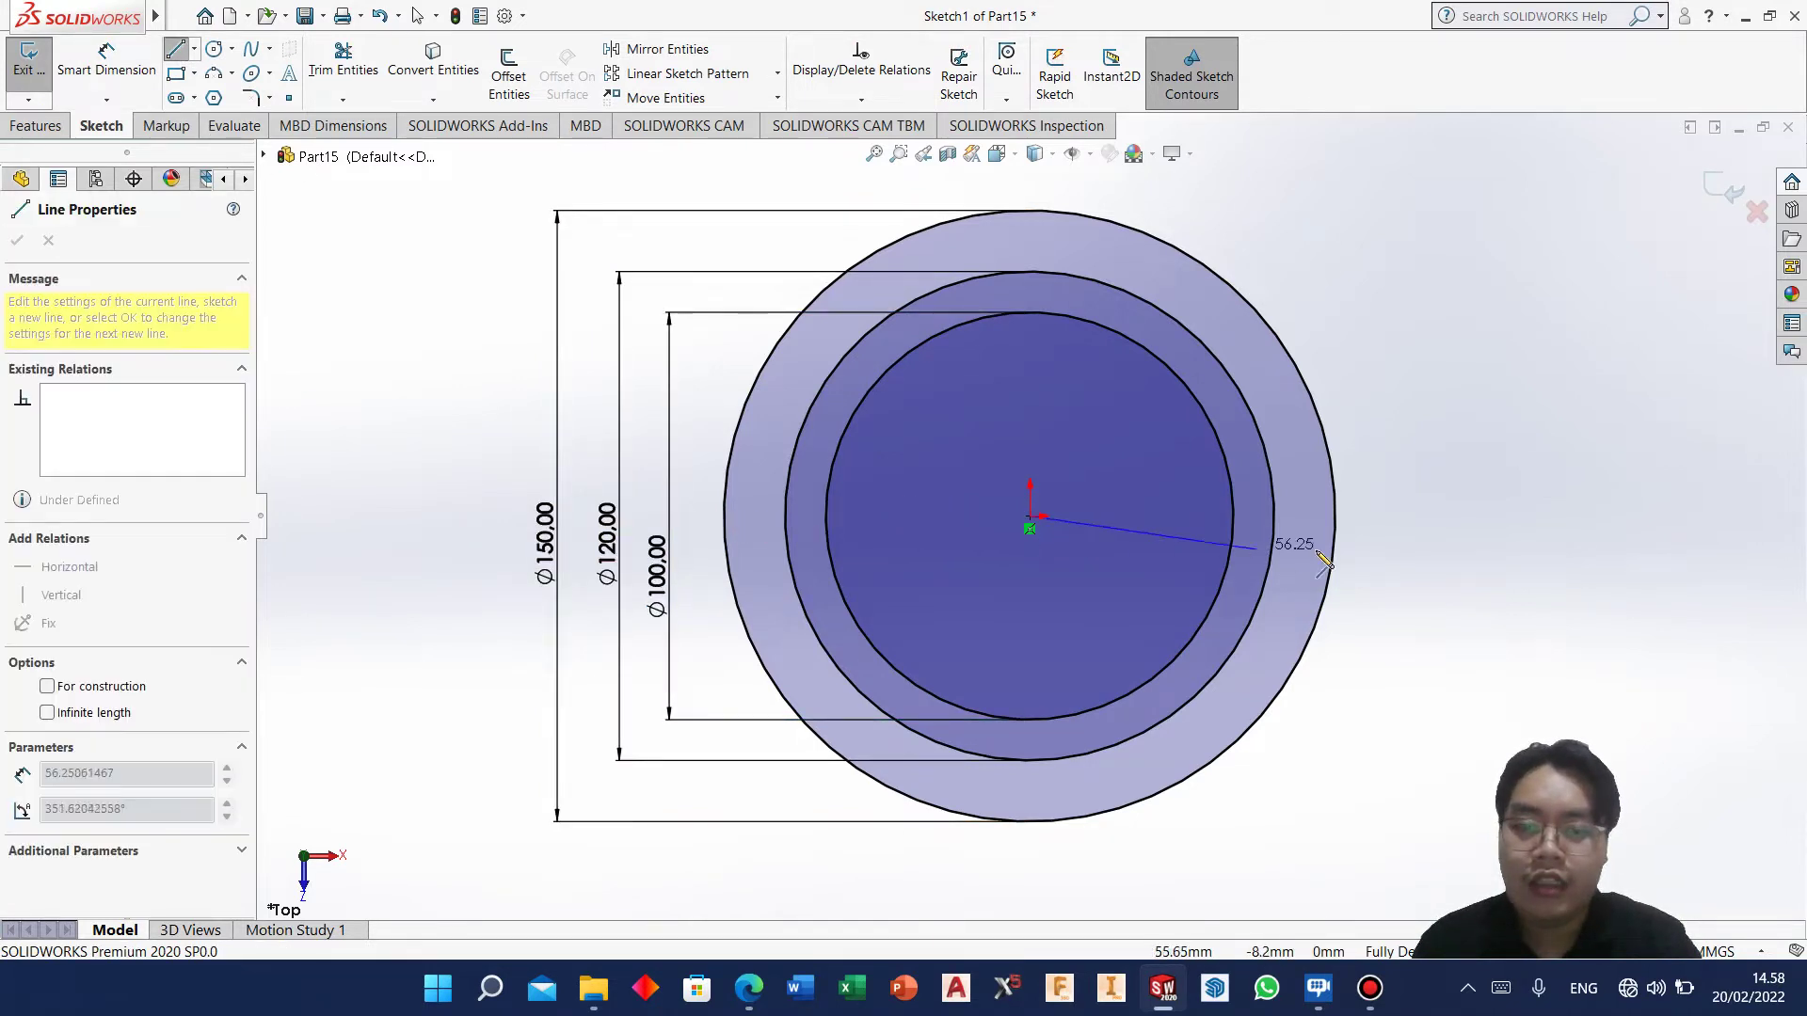
Draw a horizontal line from the origin with two concentric circles at its right end.
click(1548, 517)
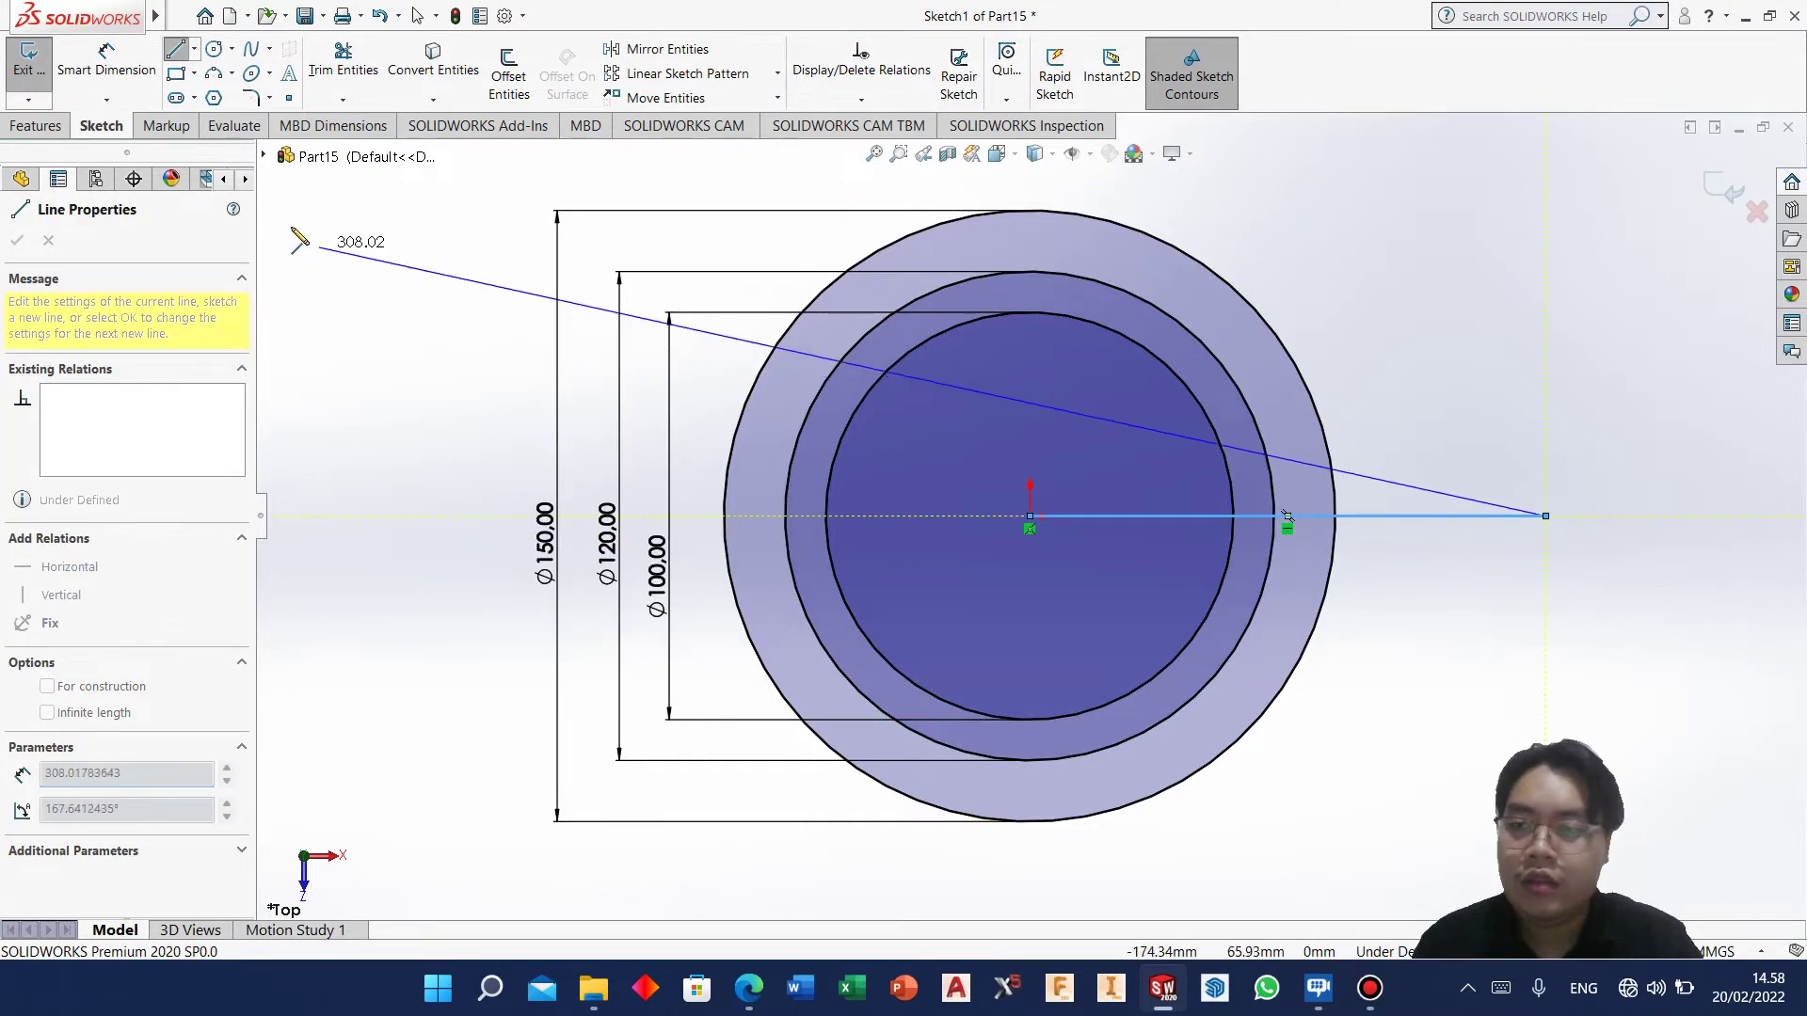
key(Escape)
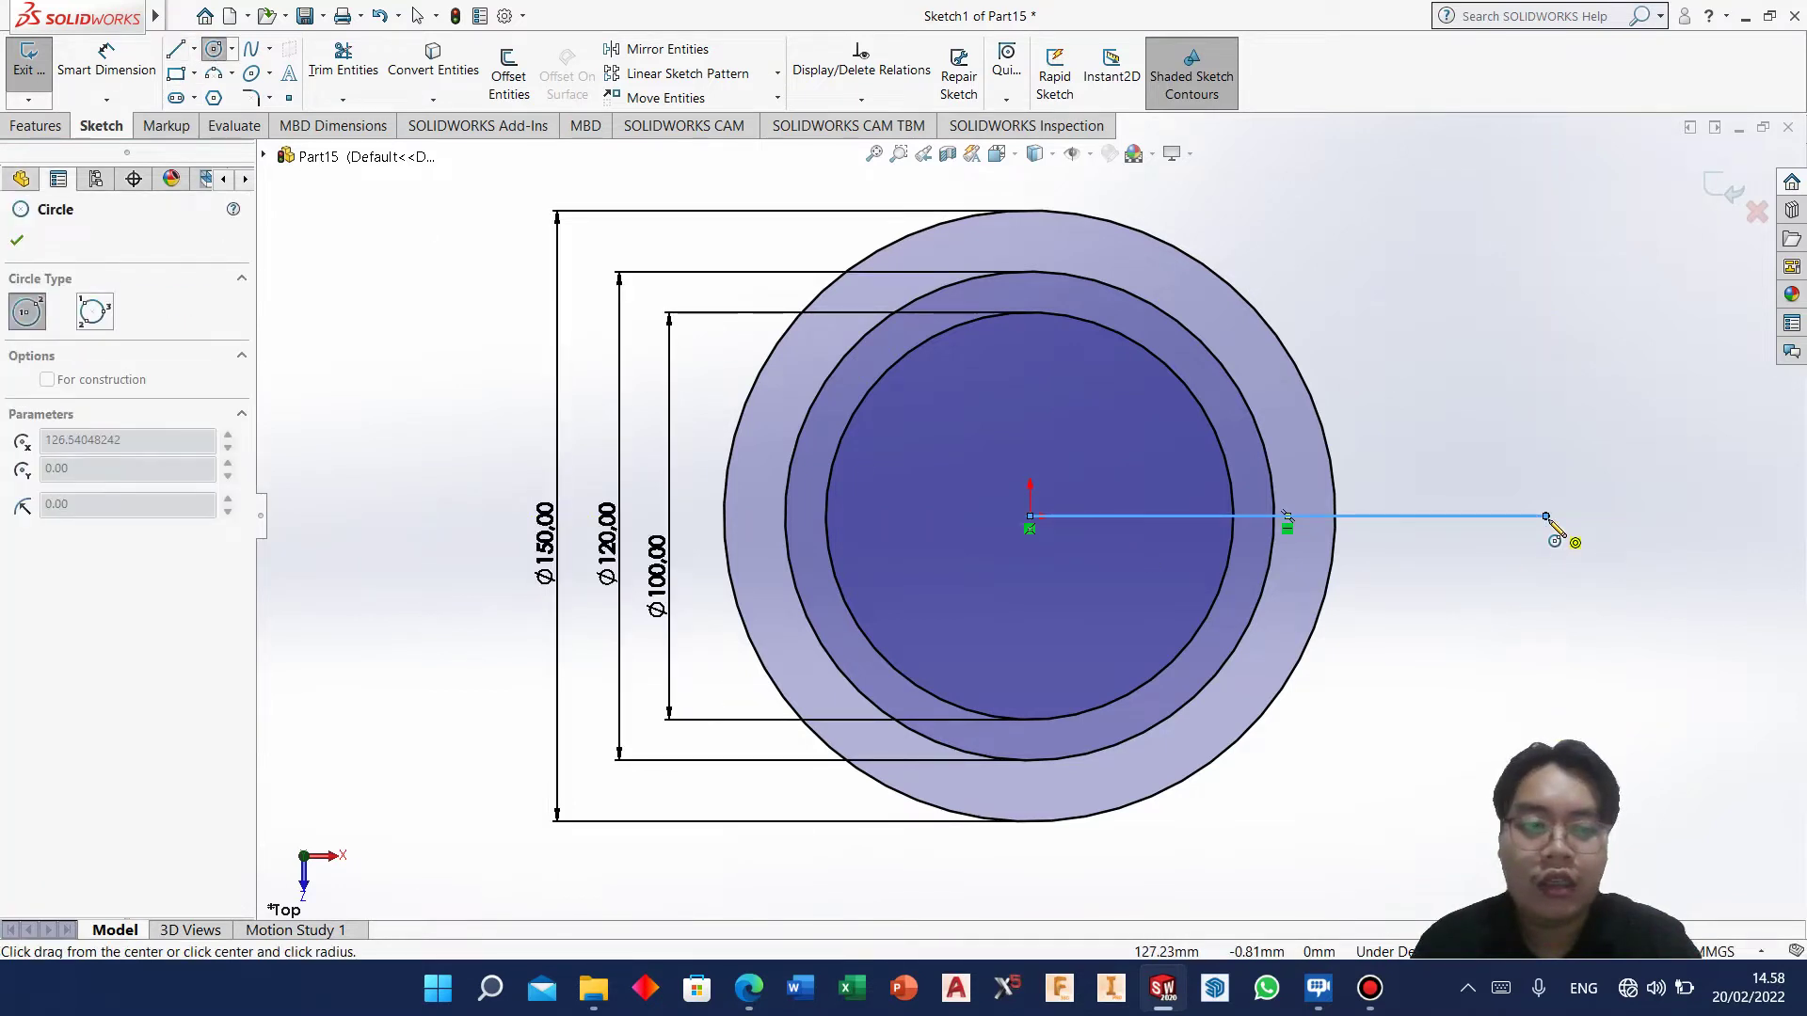
drag(1546, 517, 1562, 593)
drag(1546, 516, 1619, 633)
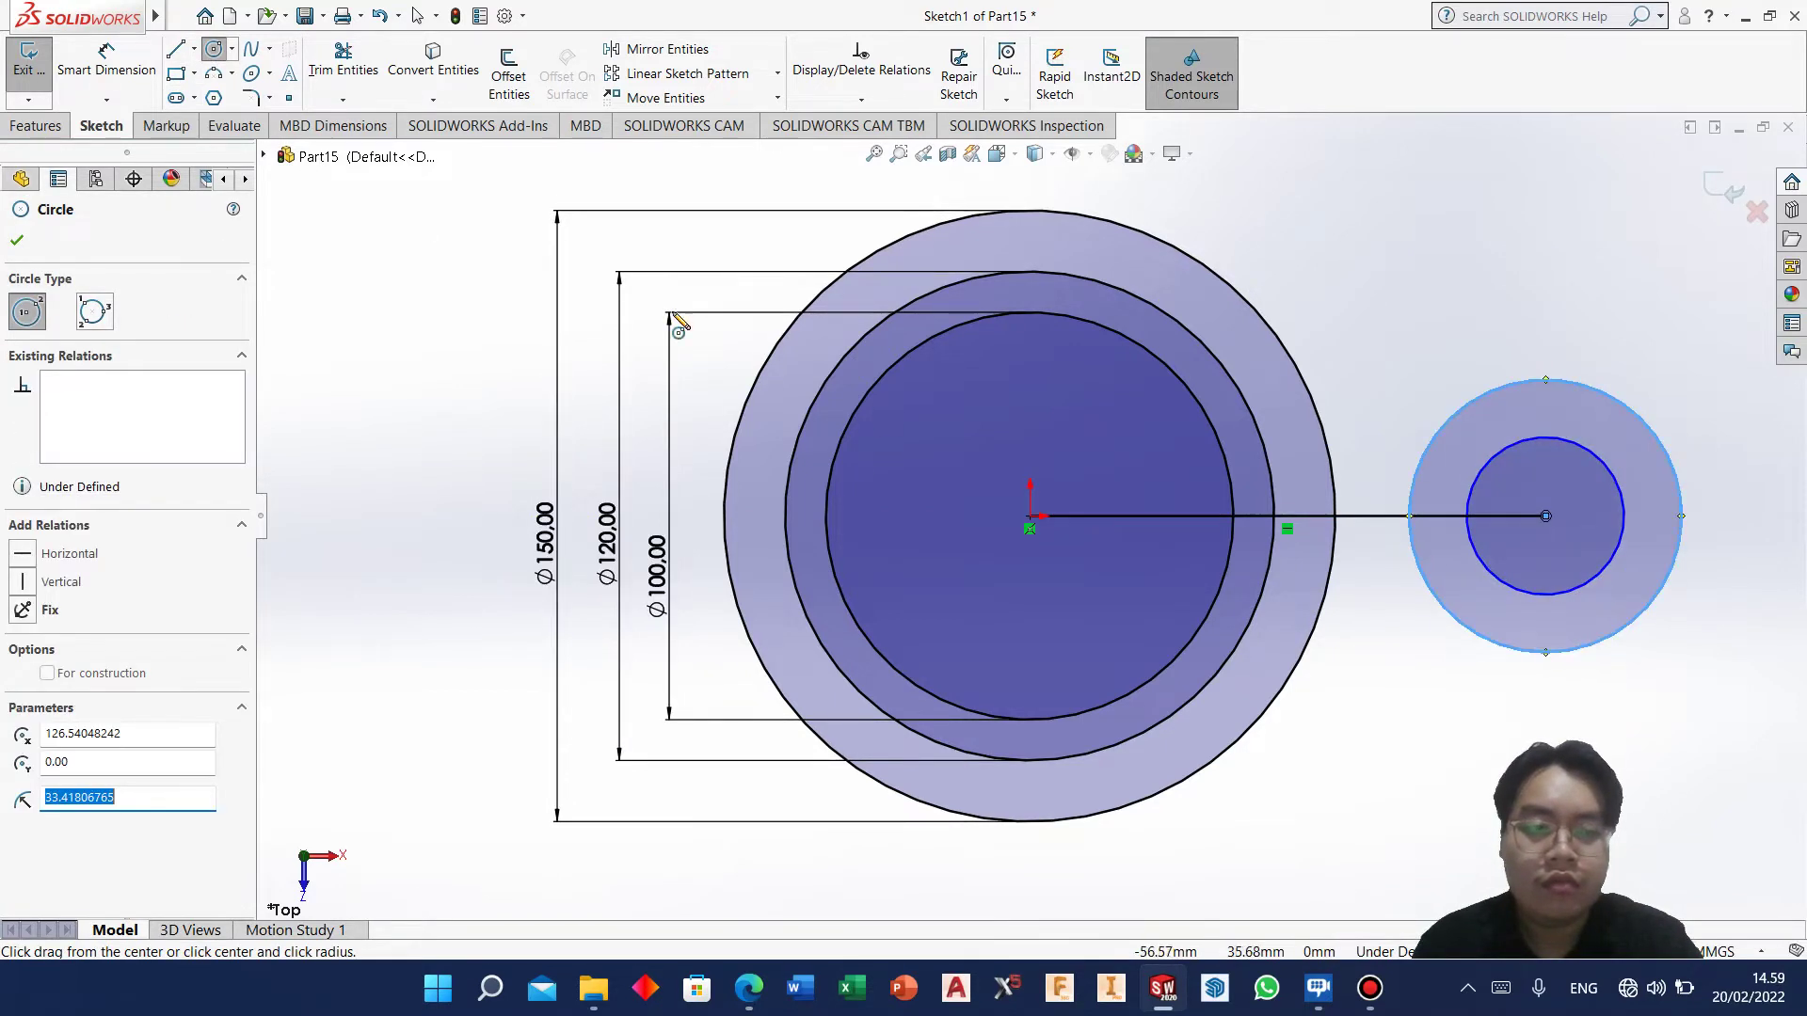
key(Escape)
Dimension the line to 150 mm and the outer end circle to Ø80.
click(1172, 516)
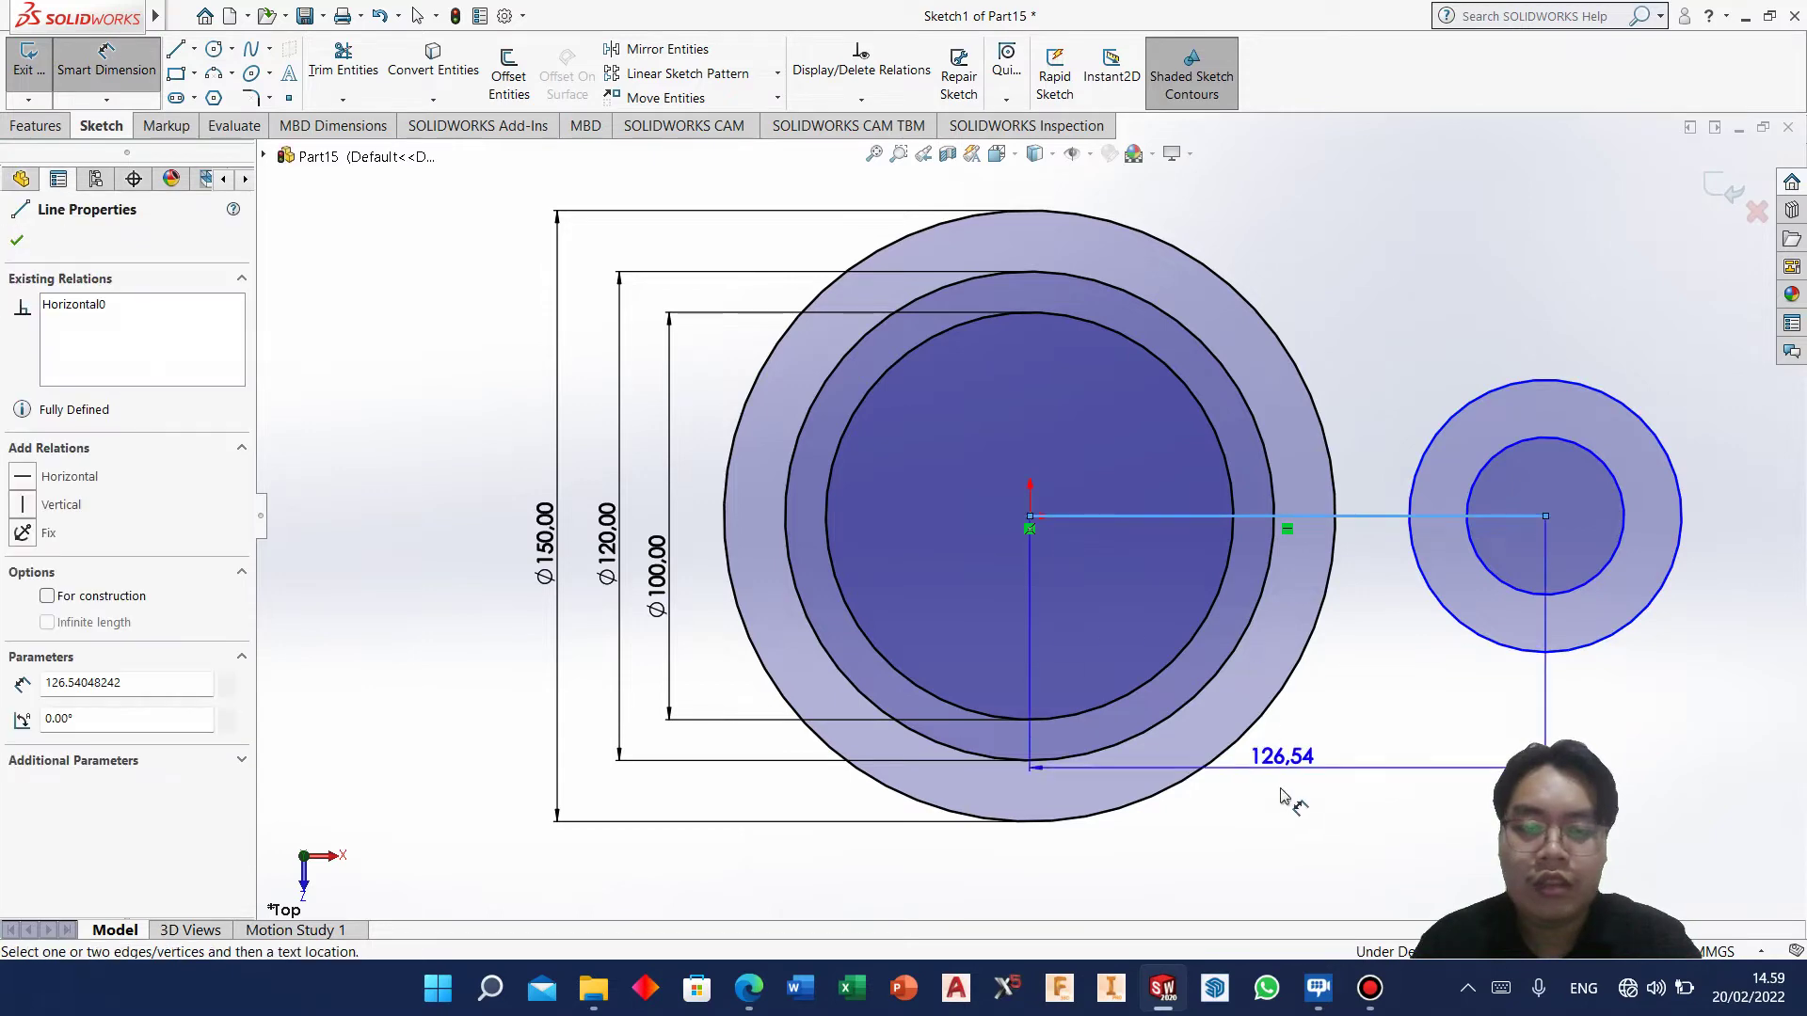
click(1506, 763)
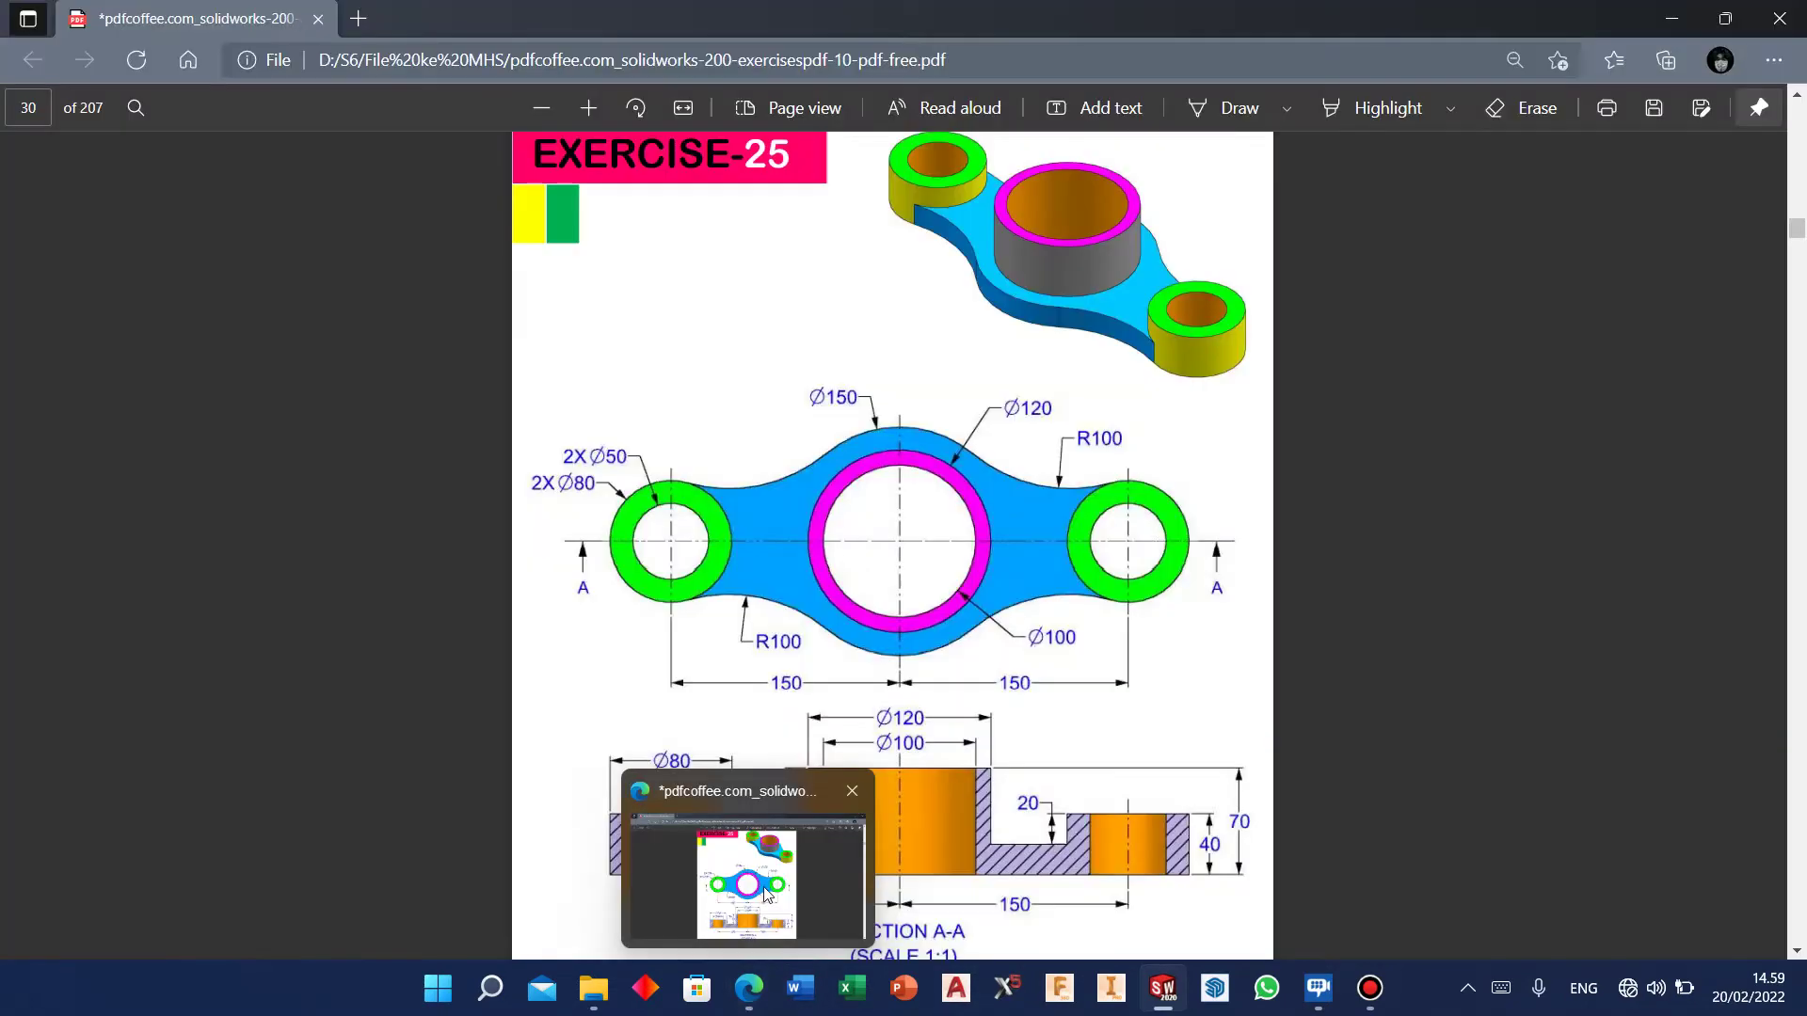
text(150)
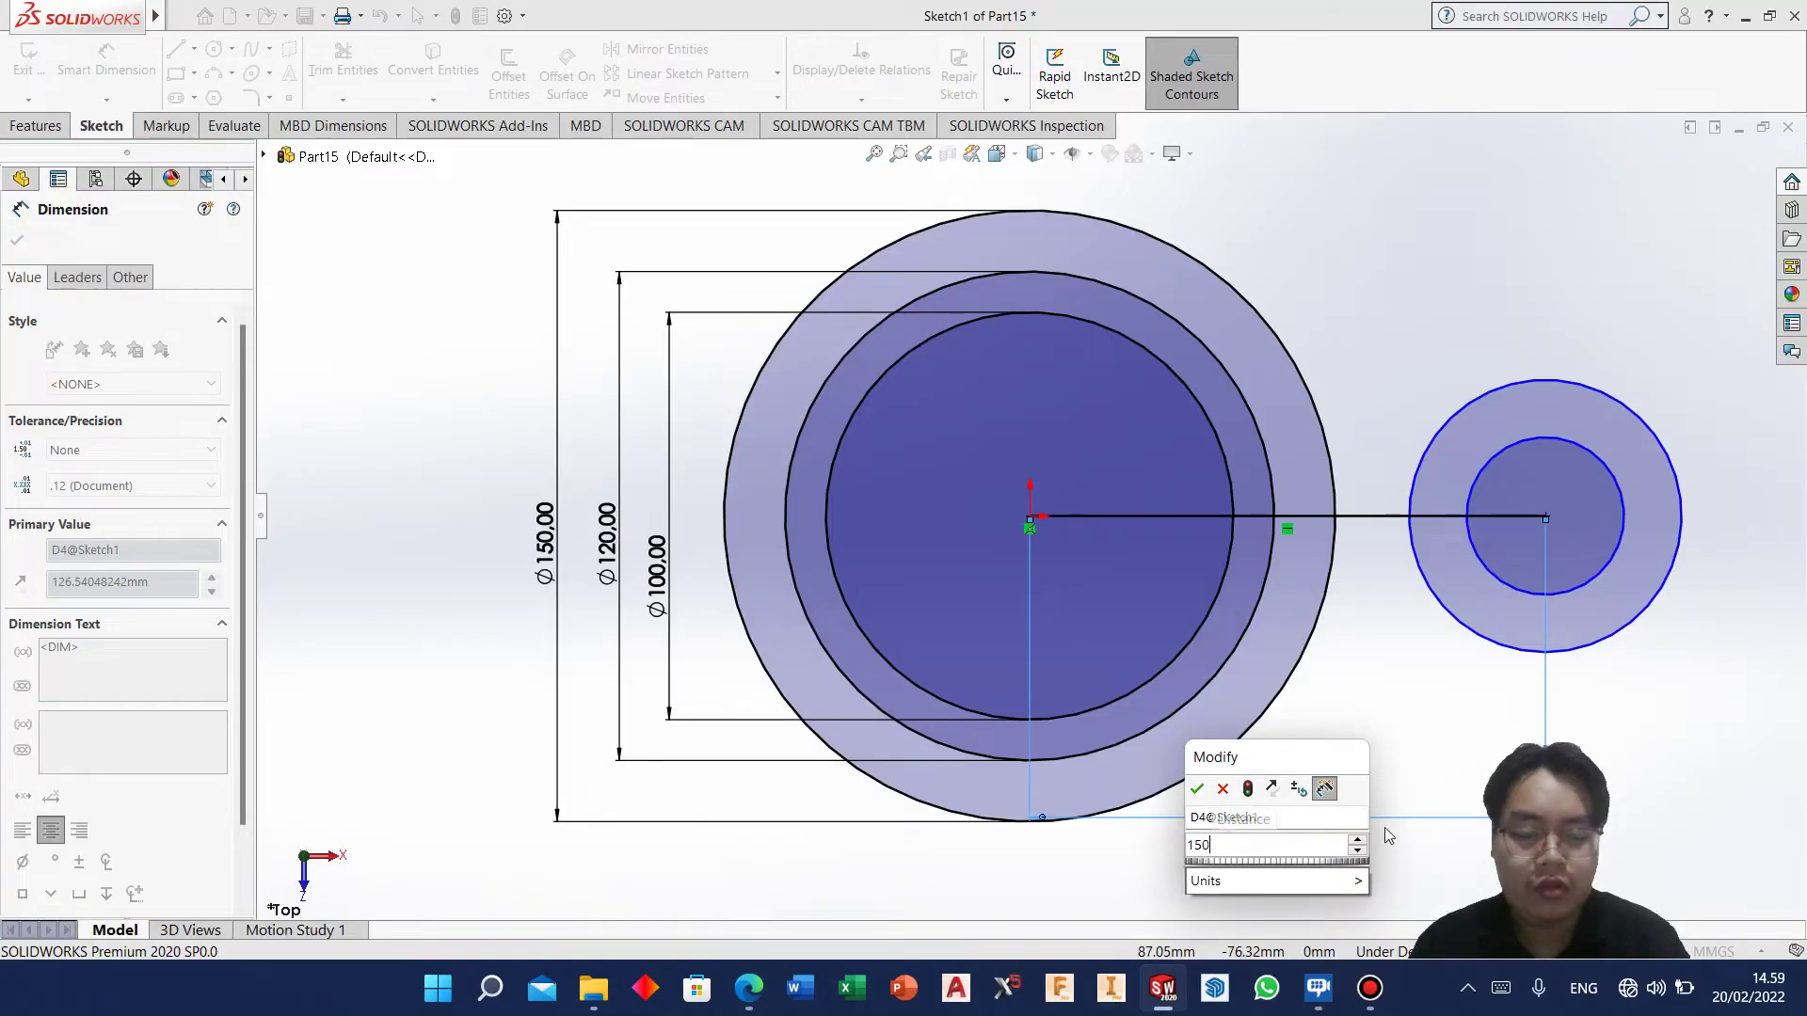
key(Return)
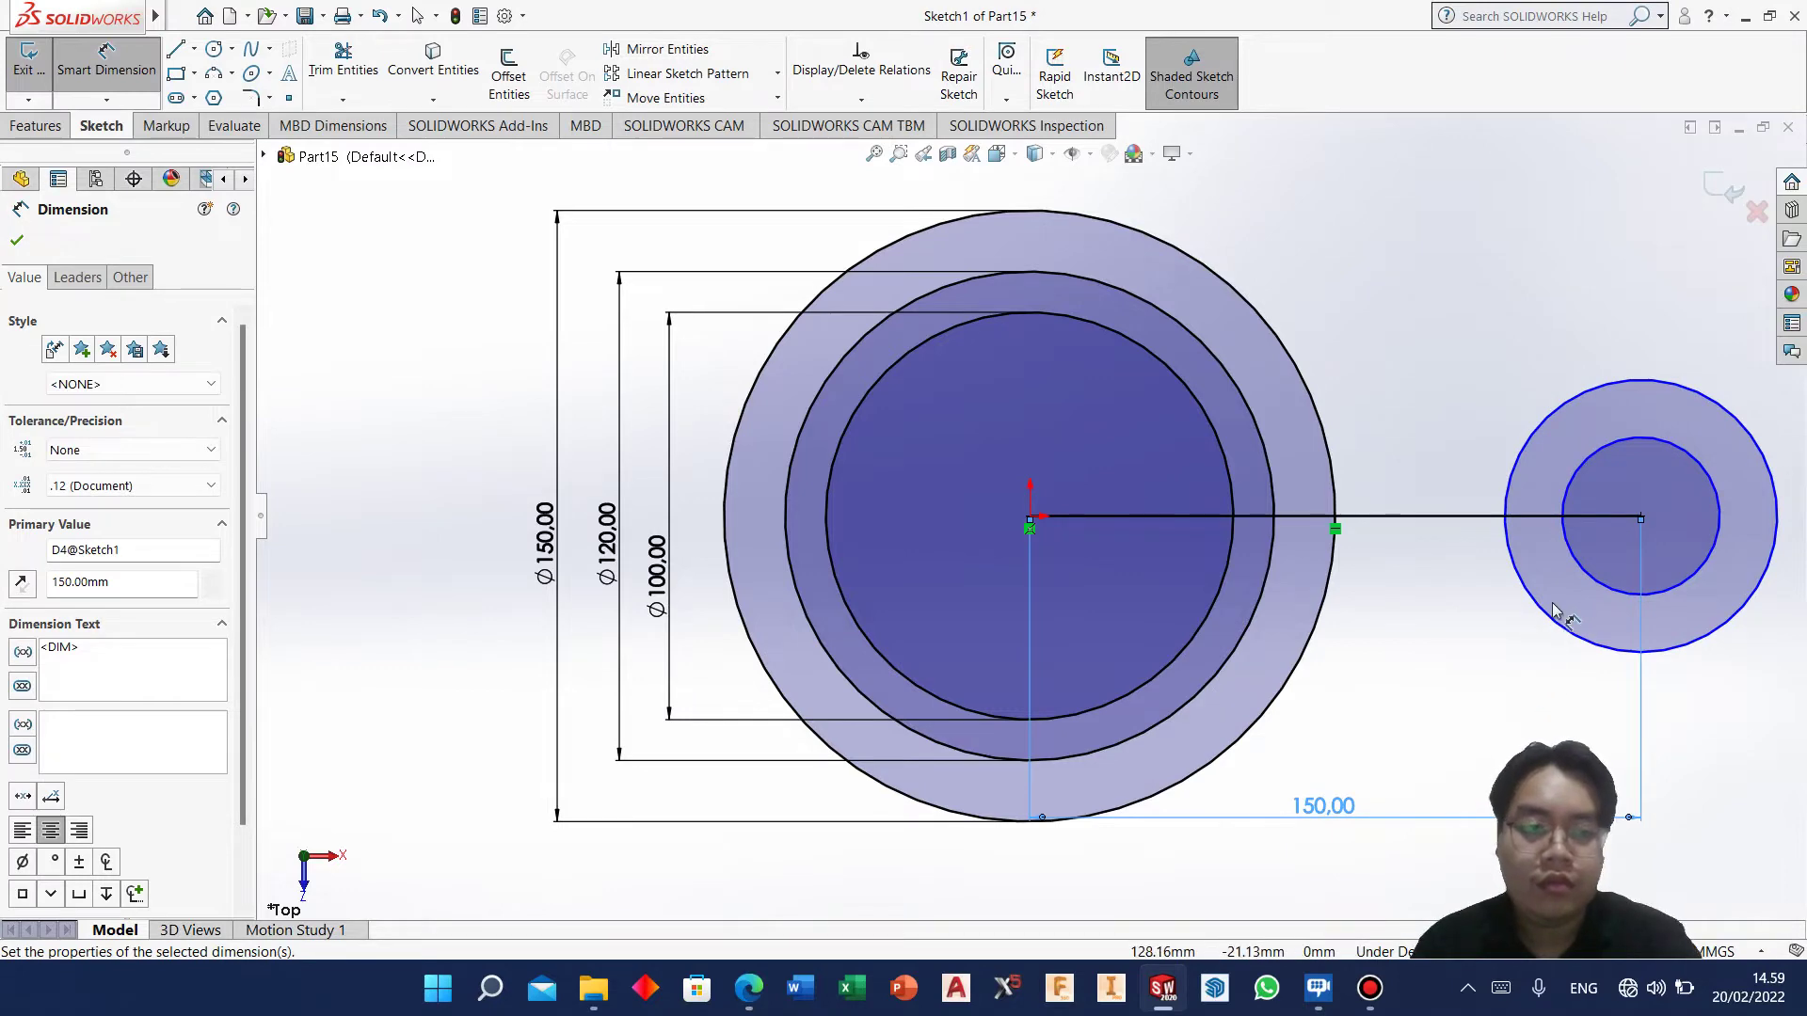
click(1551, 621)
click(1444, 726)
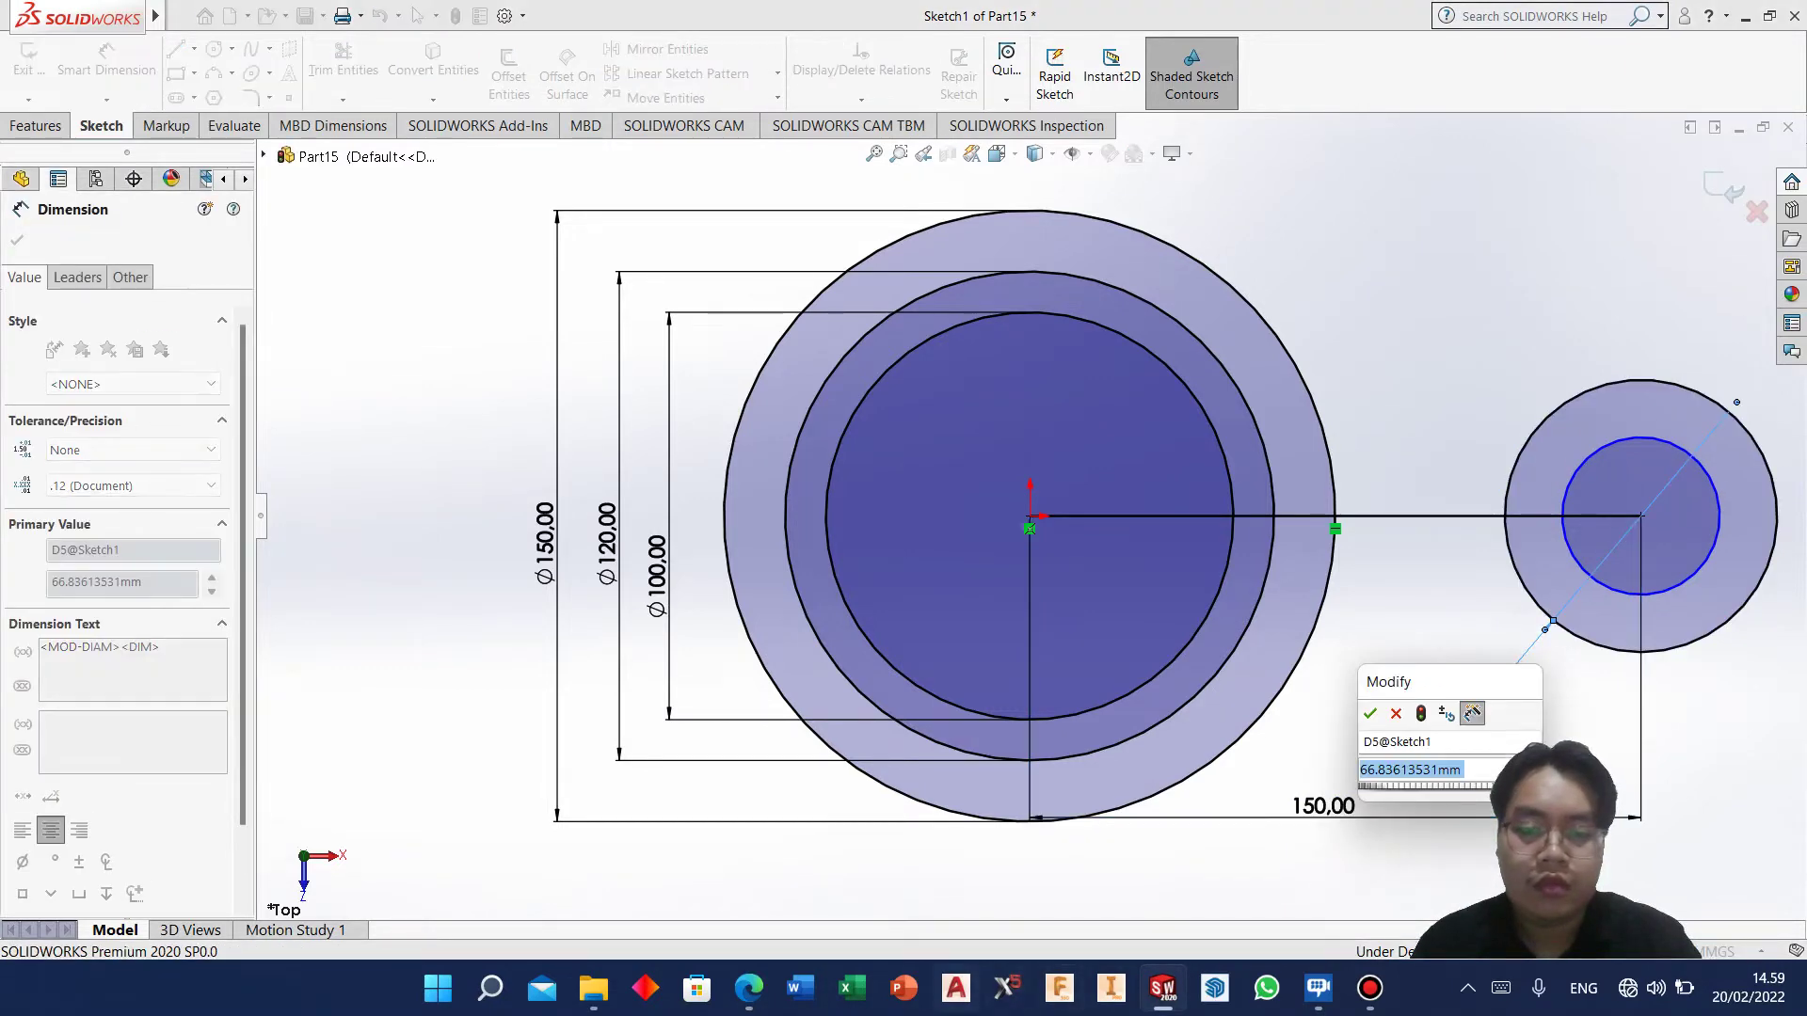
mouse_move(745, 883)
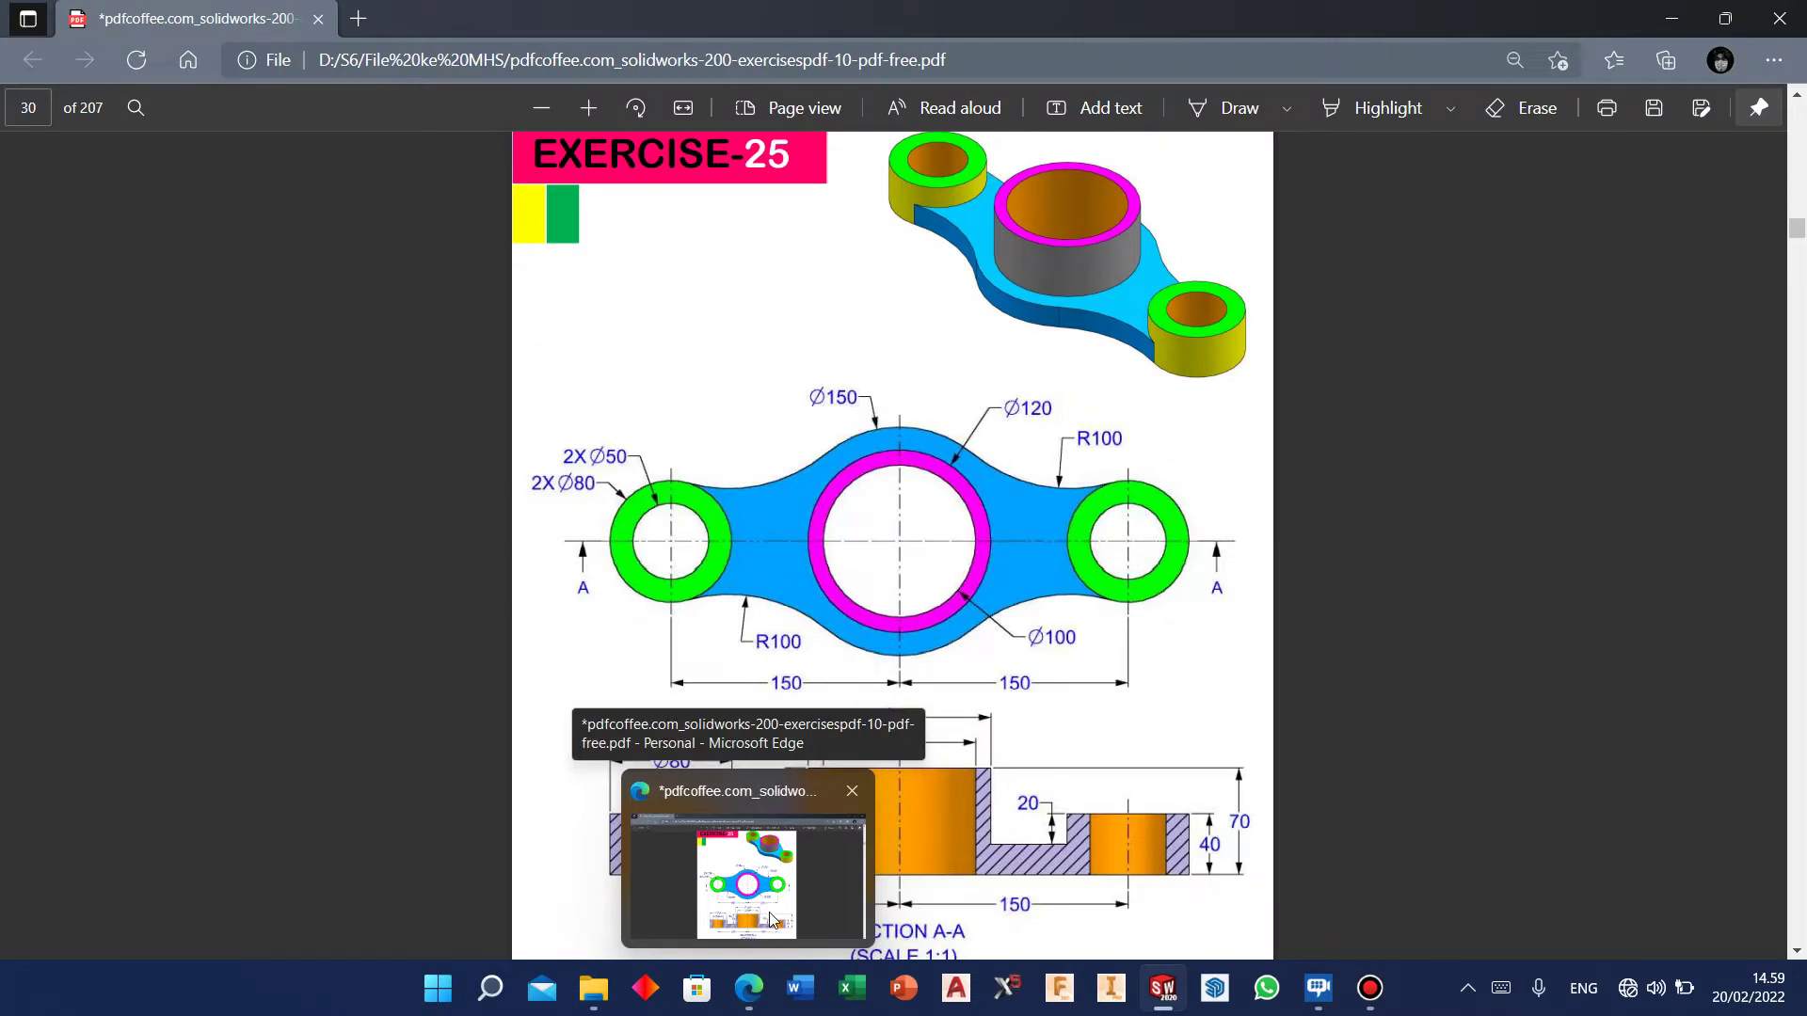
text(80)
key(Return)
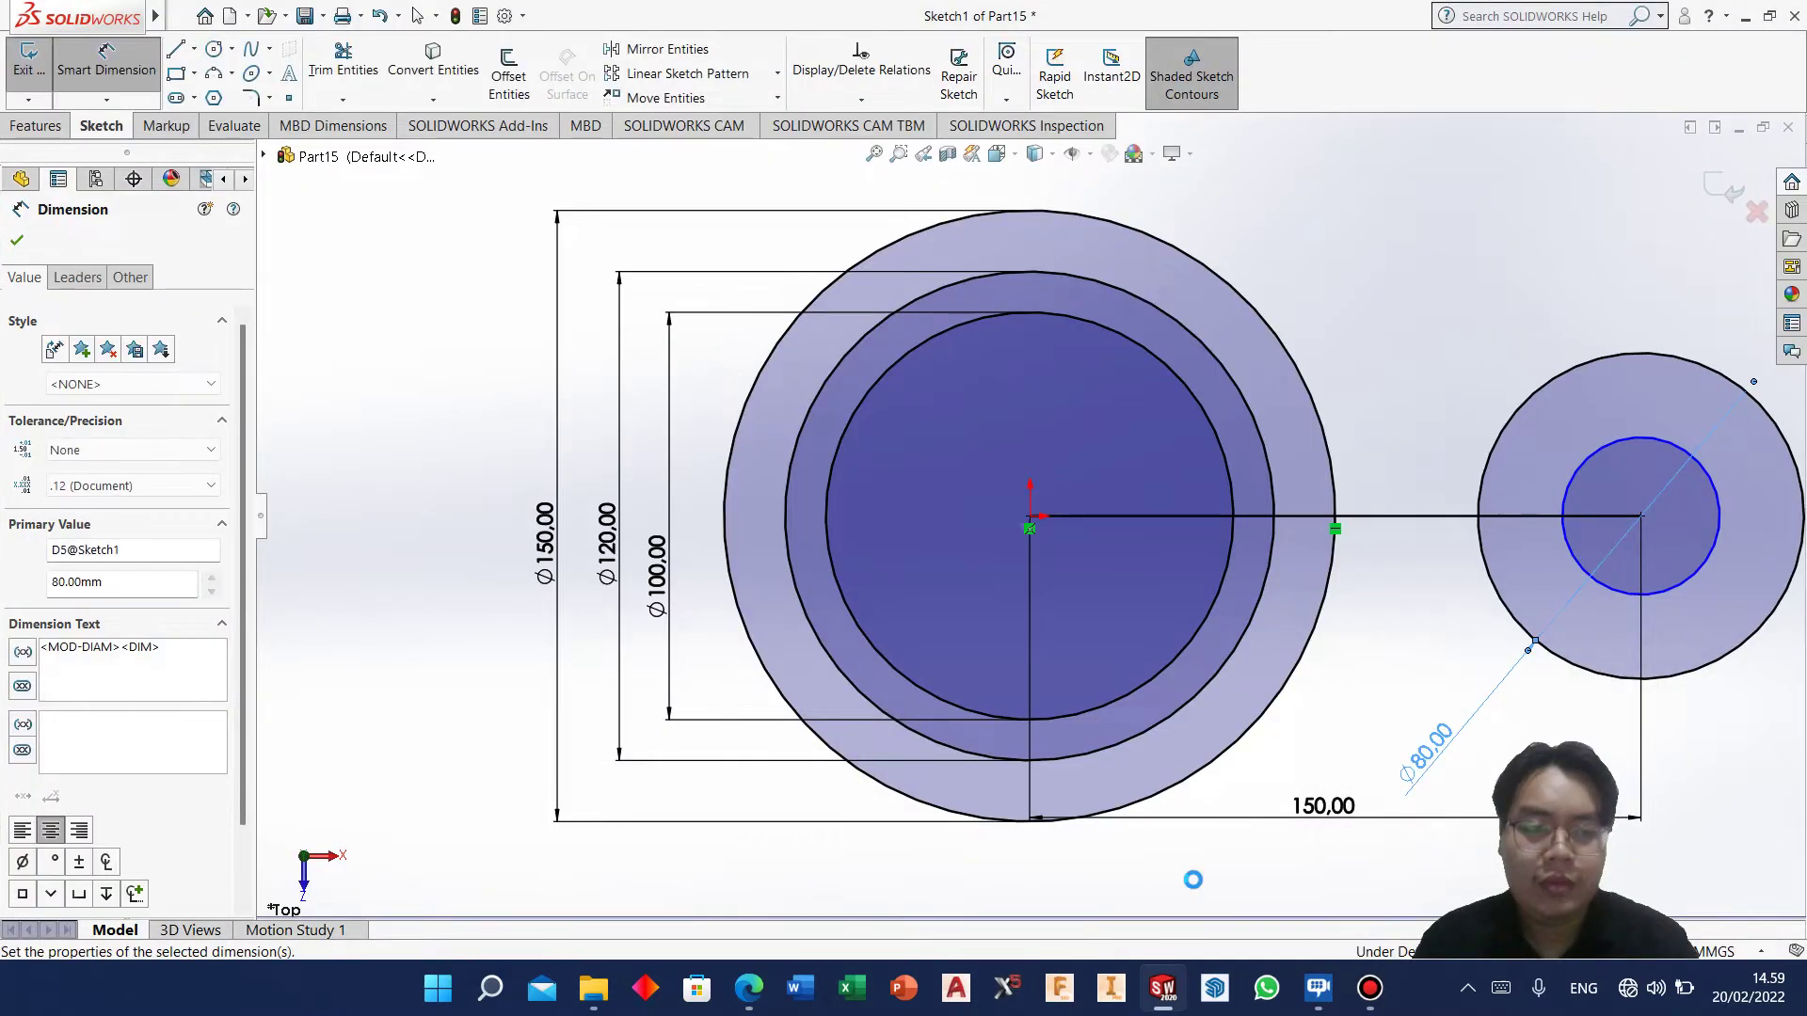
click(1585, 570)
click(1365, 753)
text(50)
key(Return)
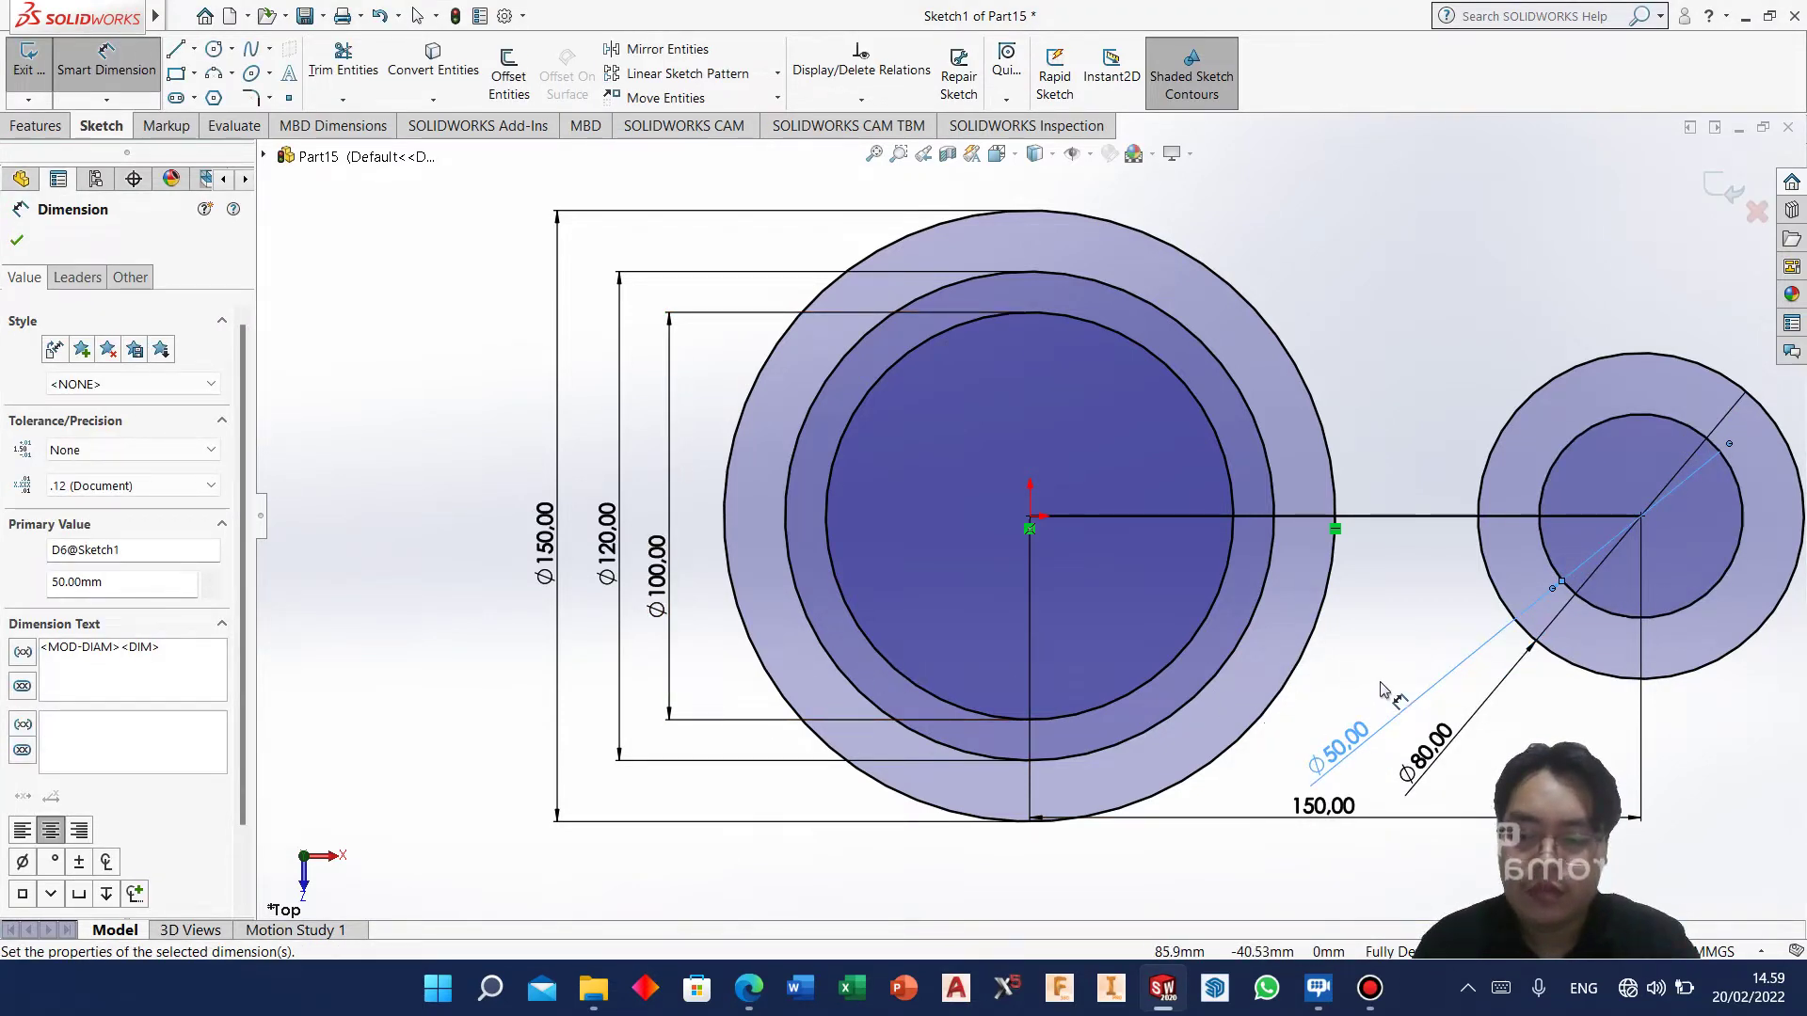
scroll(1345, 656, up, 1)
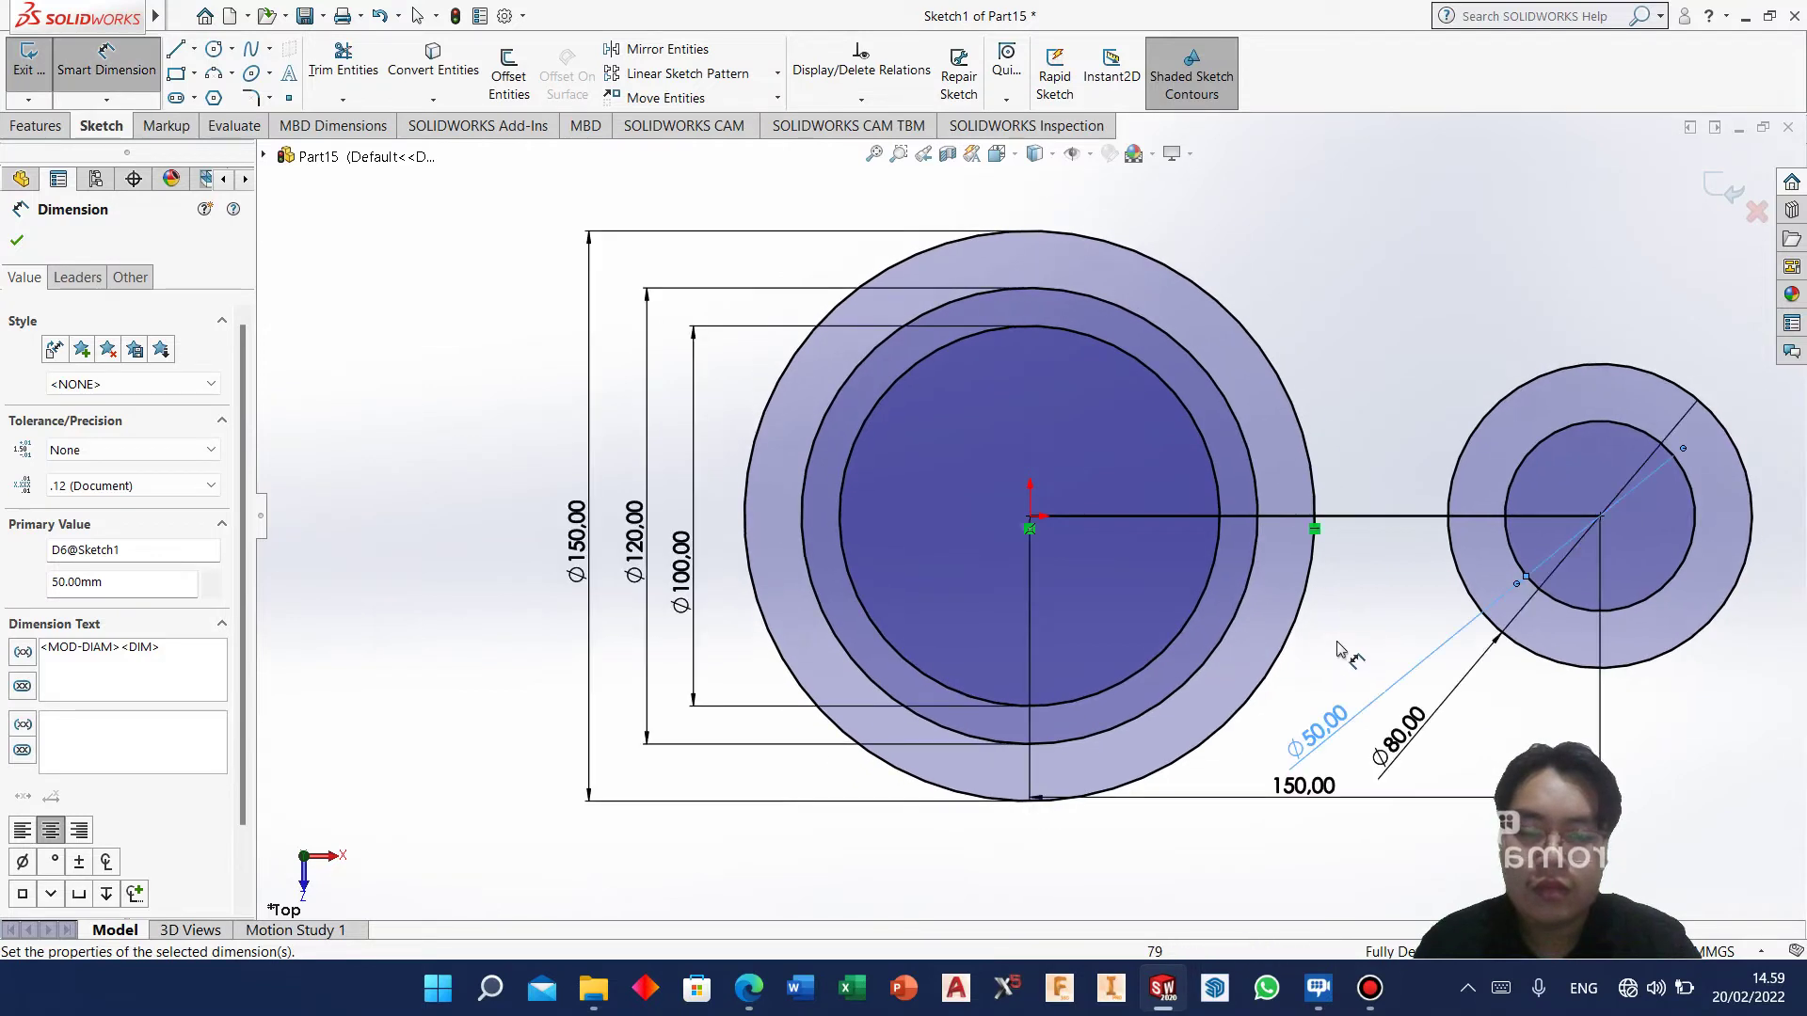
scroll(1317, 650, up, 1)
mouse_move(1296, 633)
middle_down()
mouse_move(1396, 637)
mouse_move(1064, 645)
middle_up()
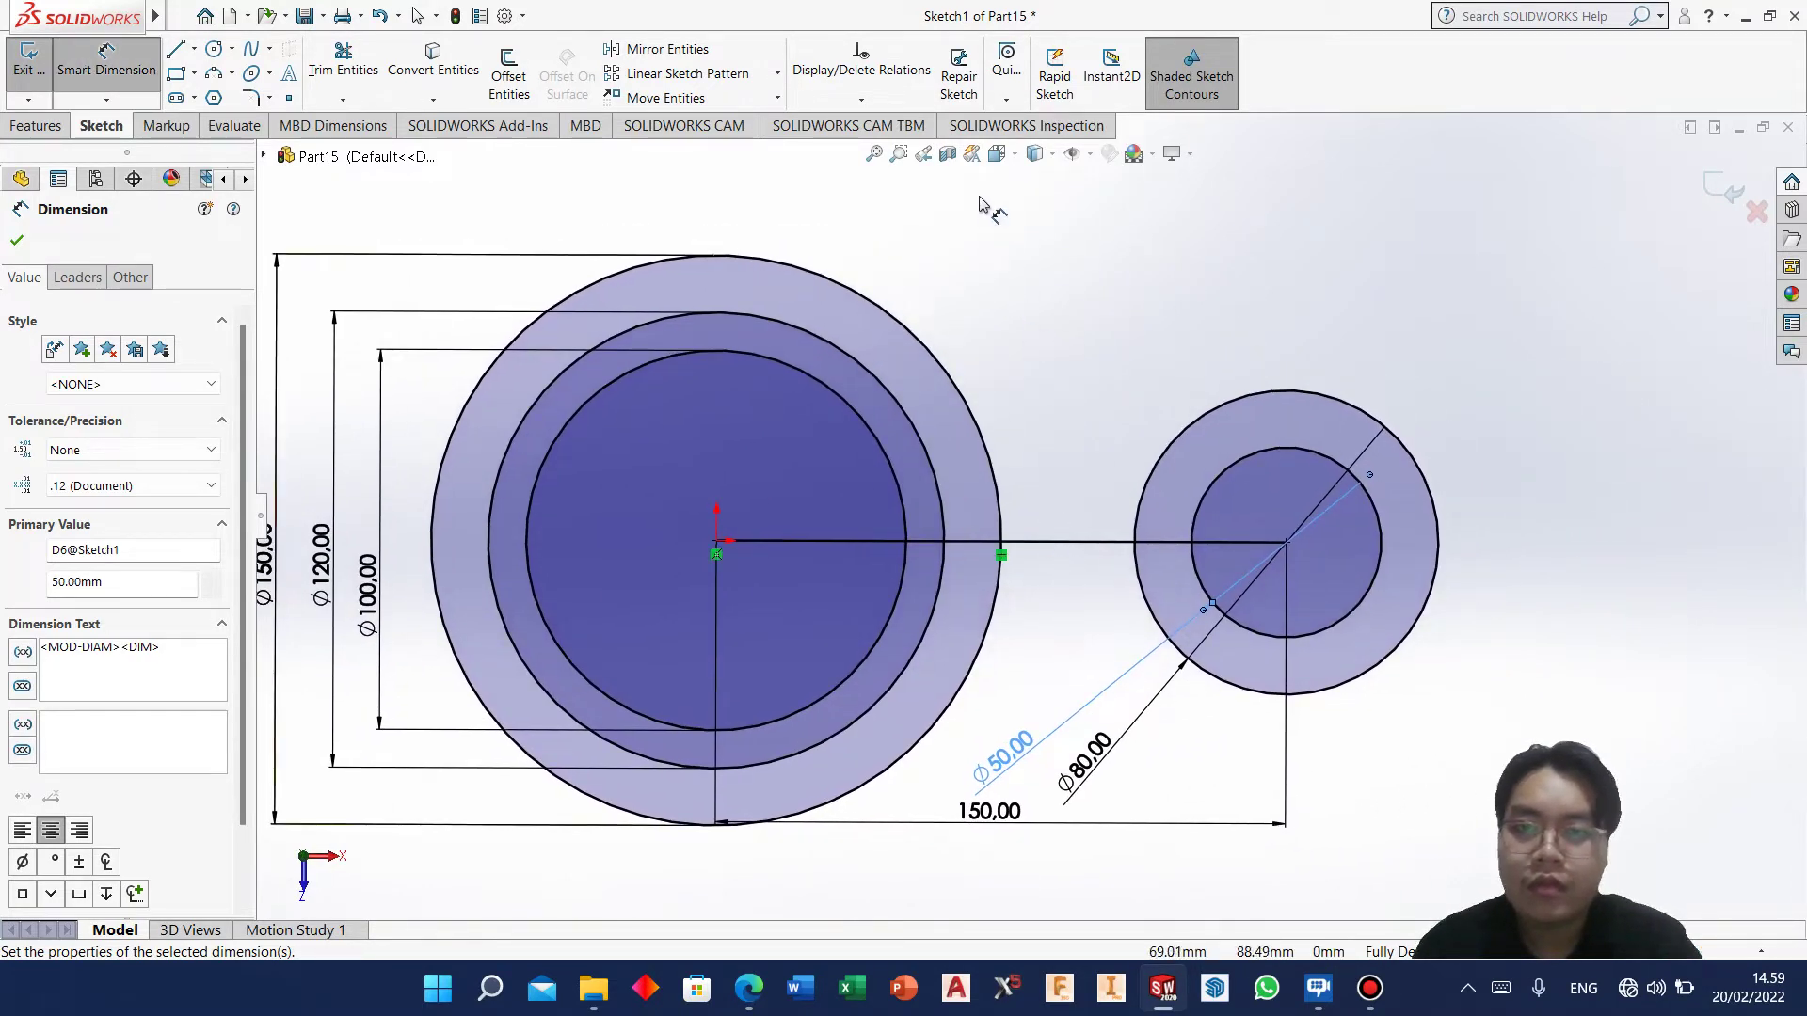
click(1004, 160)
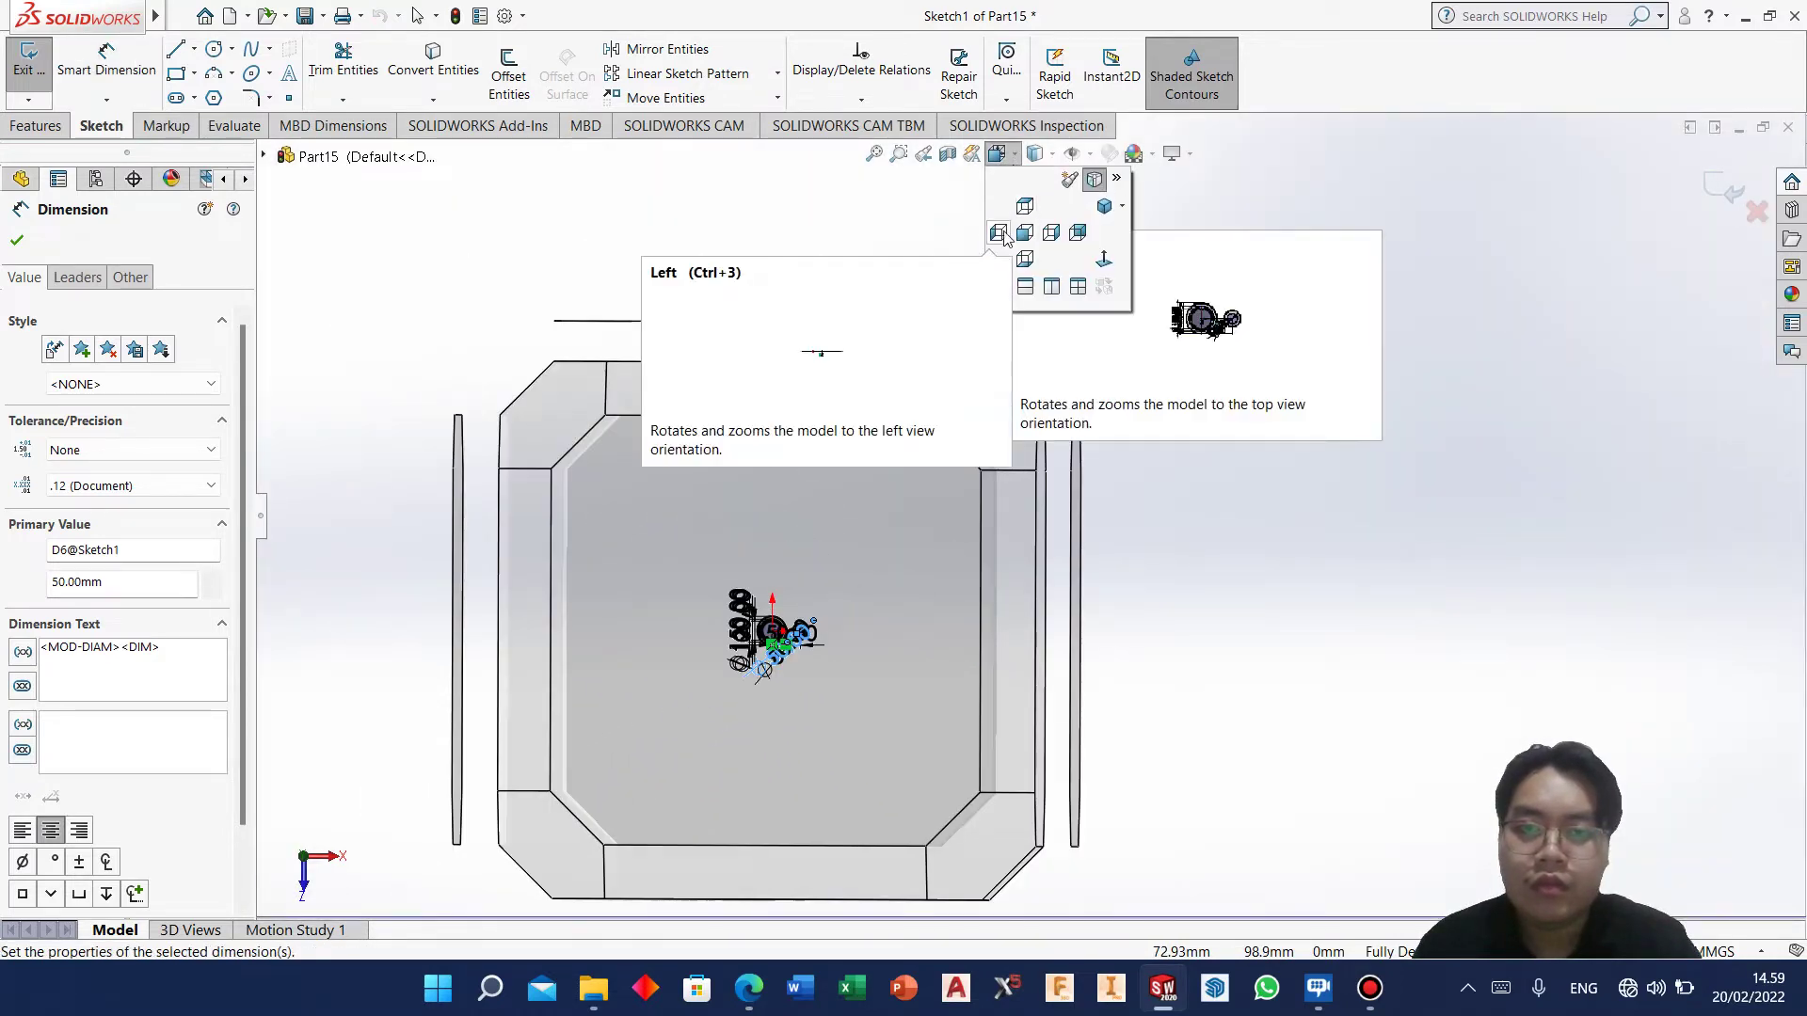
click(1025, 232)
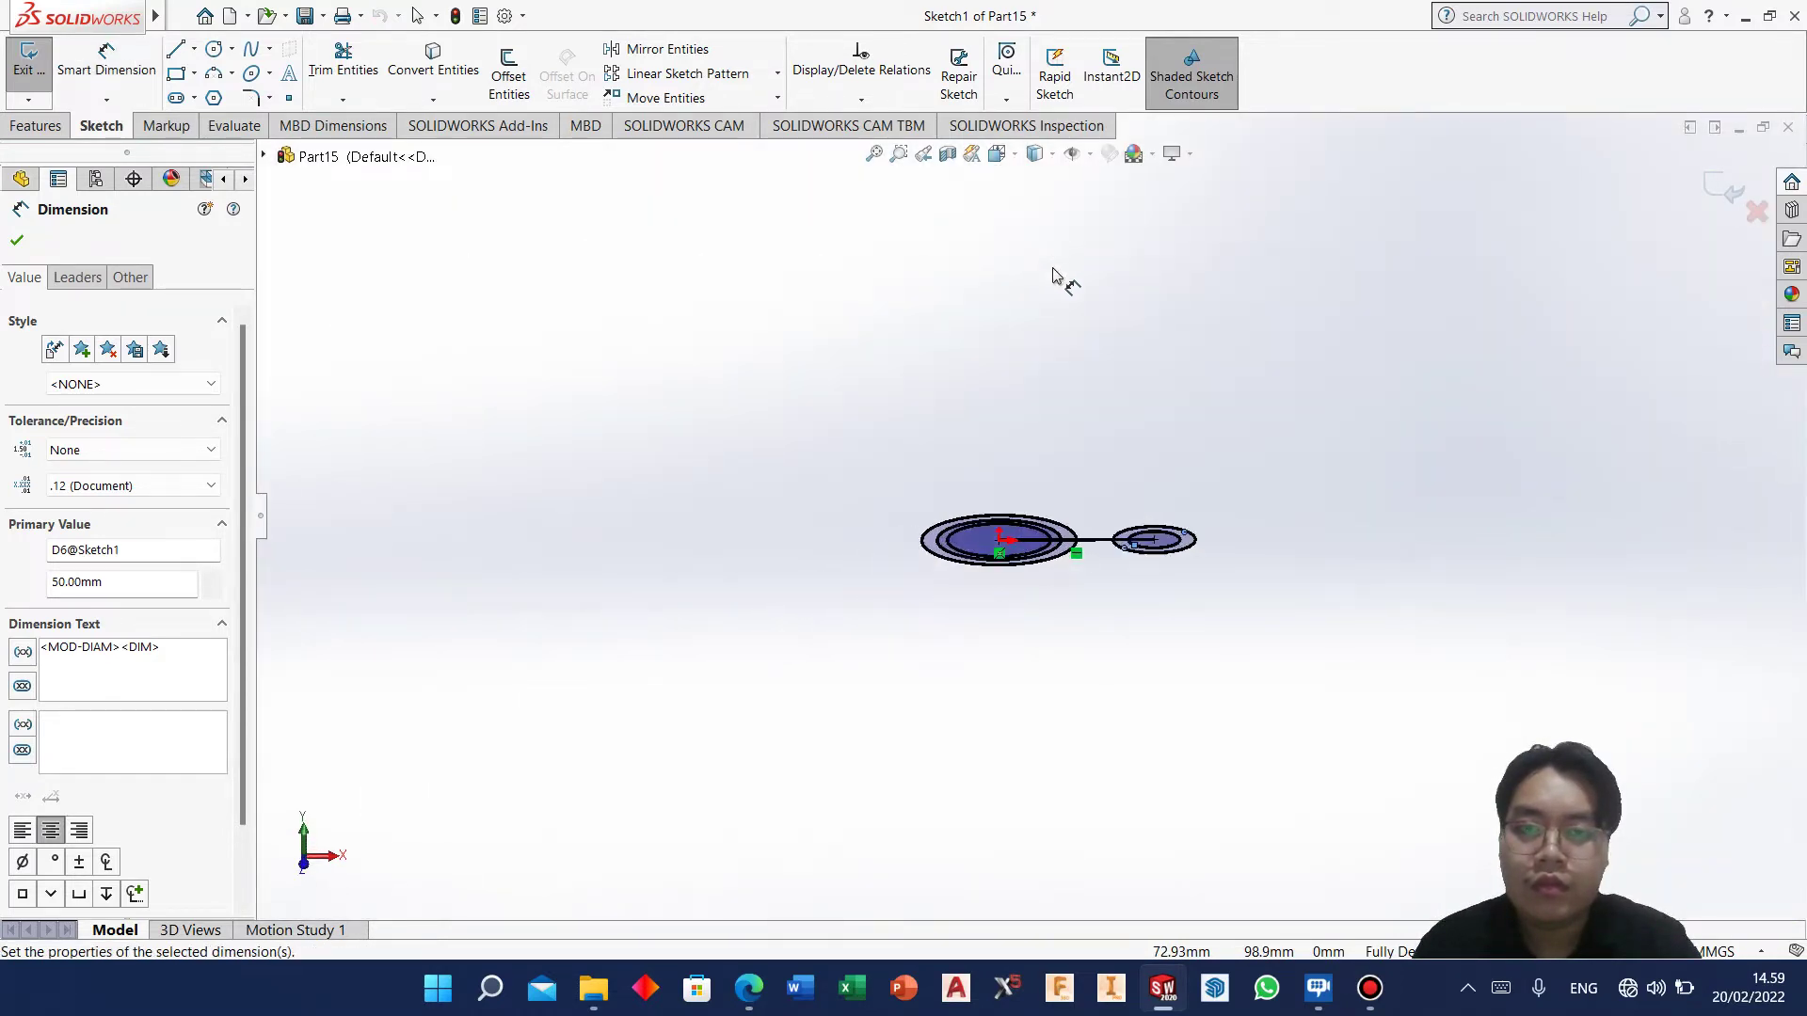
click(1020, 161)
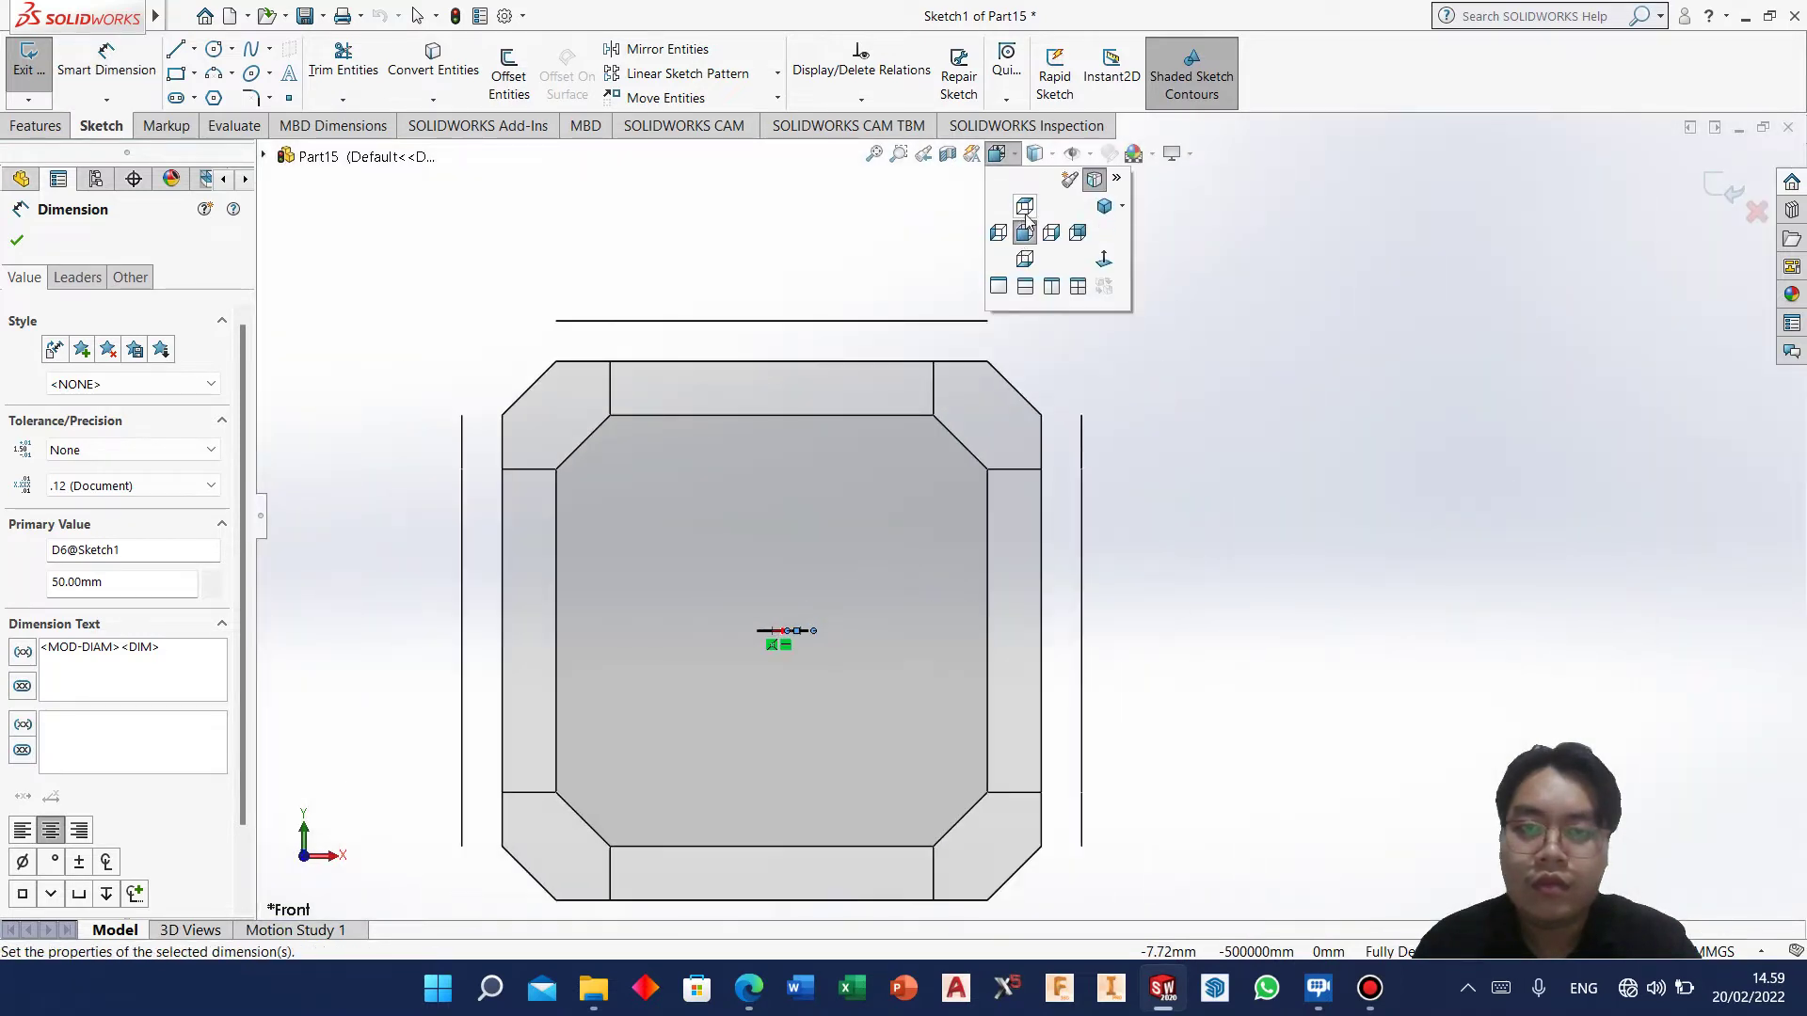
click(1032, 222)
scroll(1143, 423, down, 2)
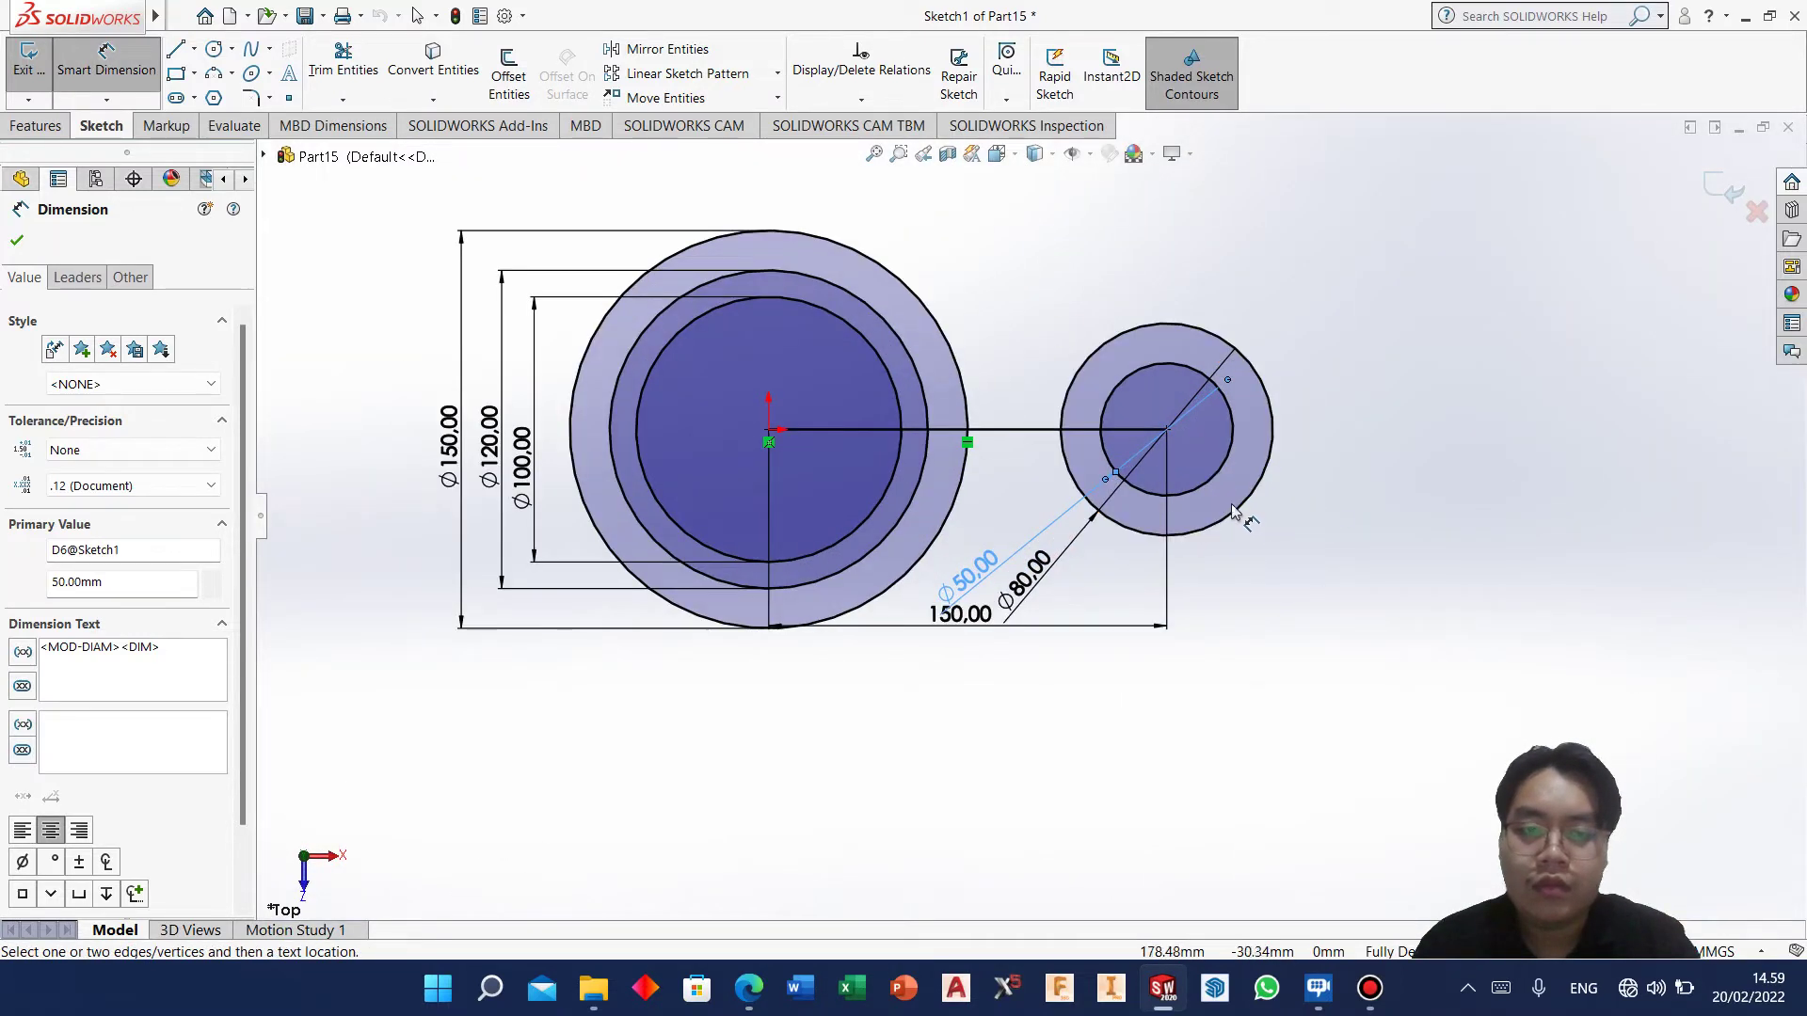
Draw one circle above and one below the gap between the central and end circles.
scroll(1129, 283, down, 2)
scroll(1100, 234, down, 2)
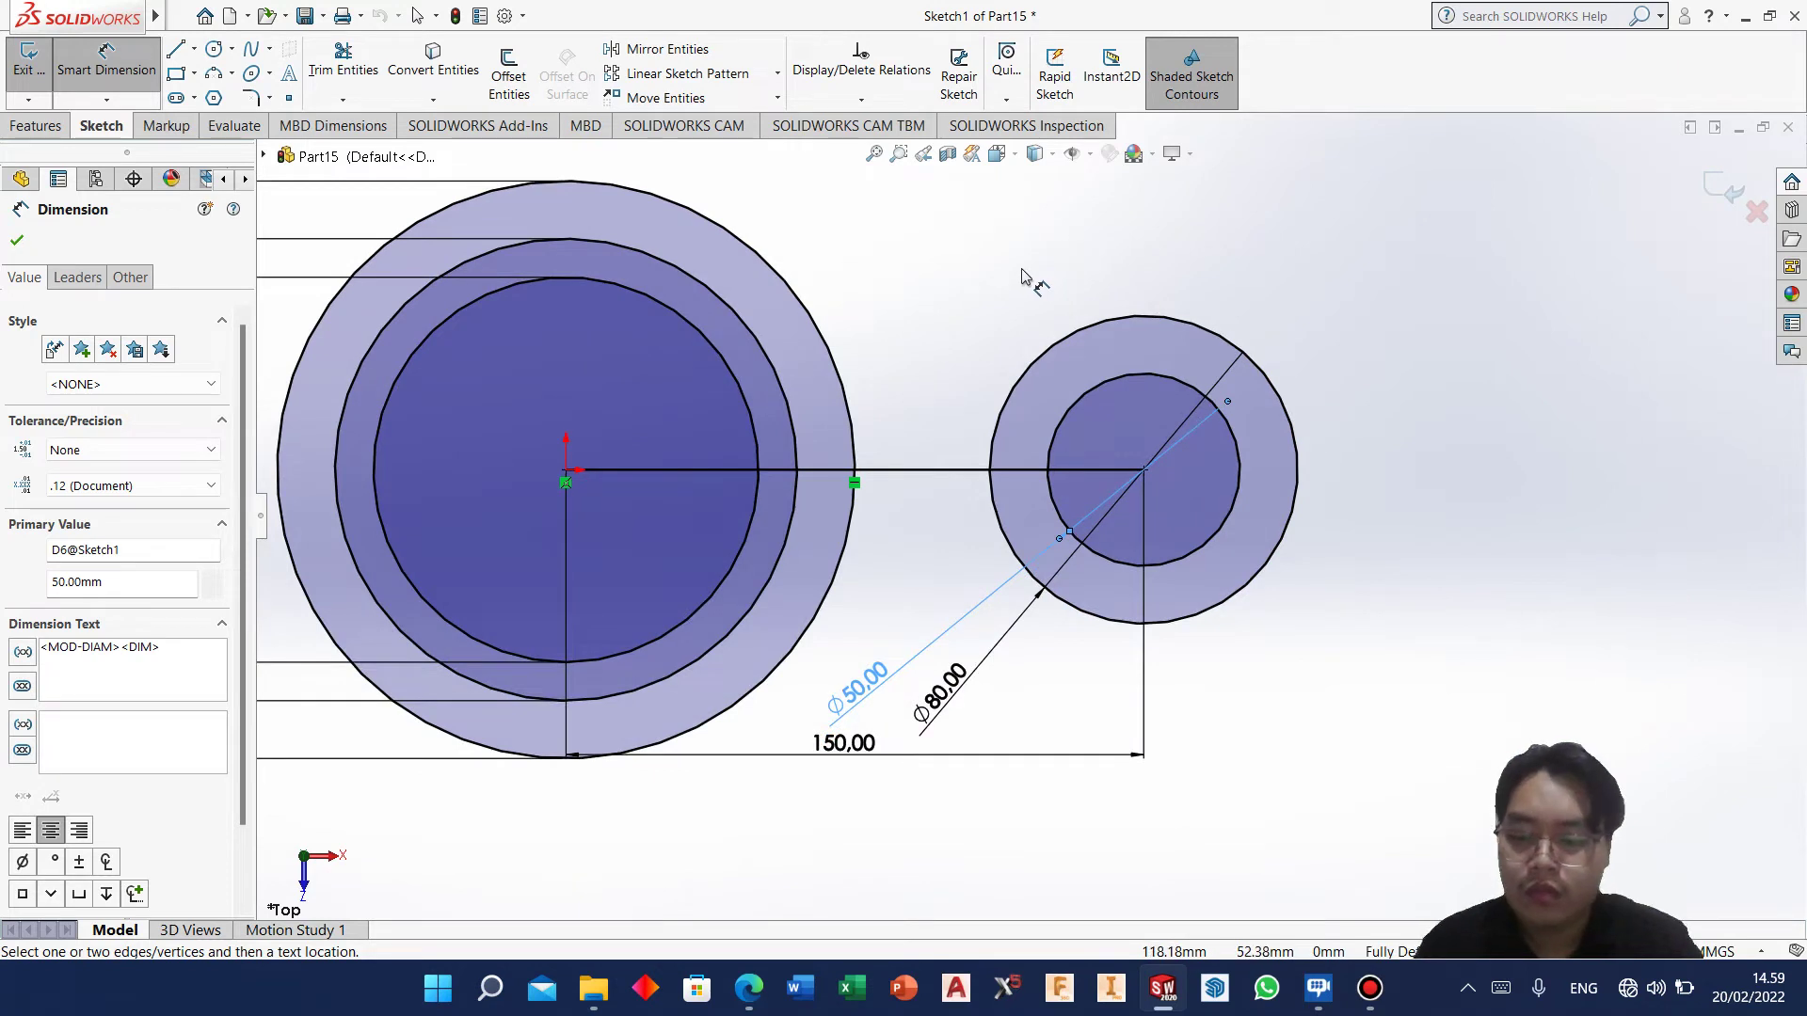
scroll(1177, 414, up, 2)
scroll(847, 283, down, 2)
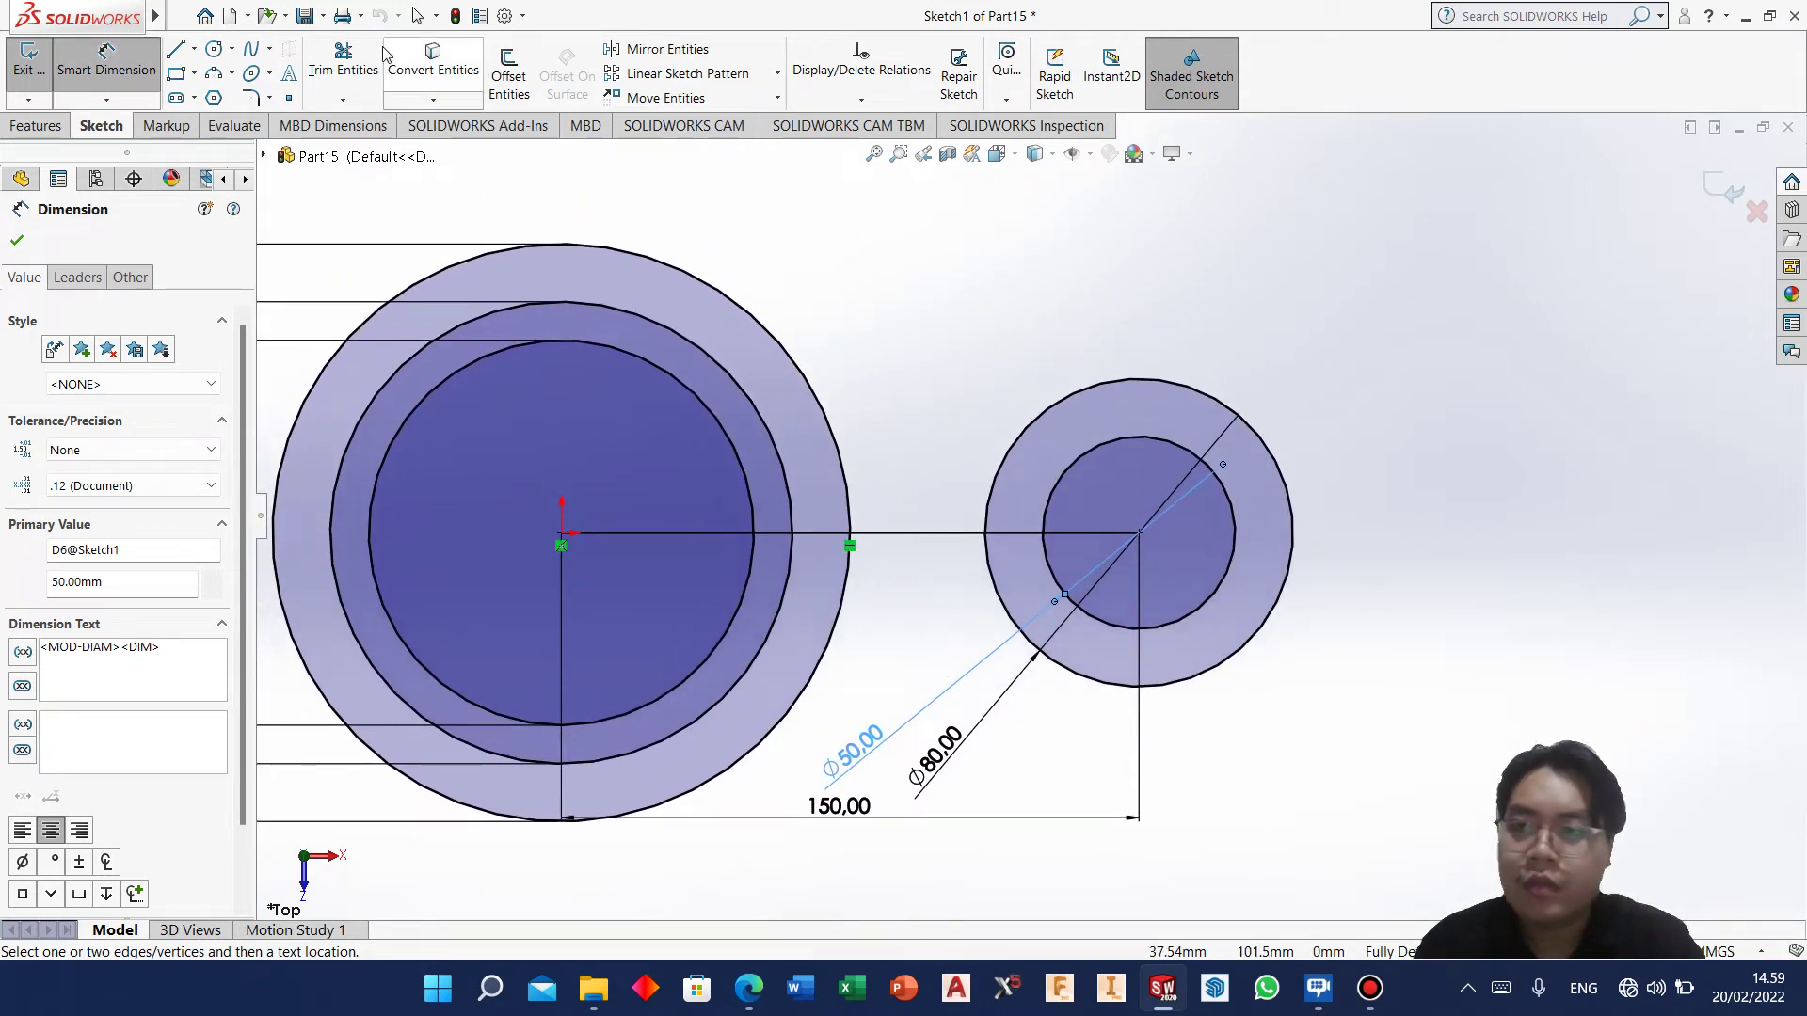
click(214, 49)
click(900, 179)
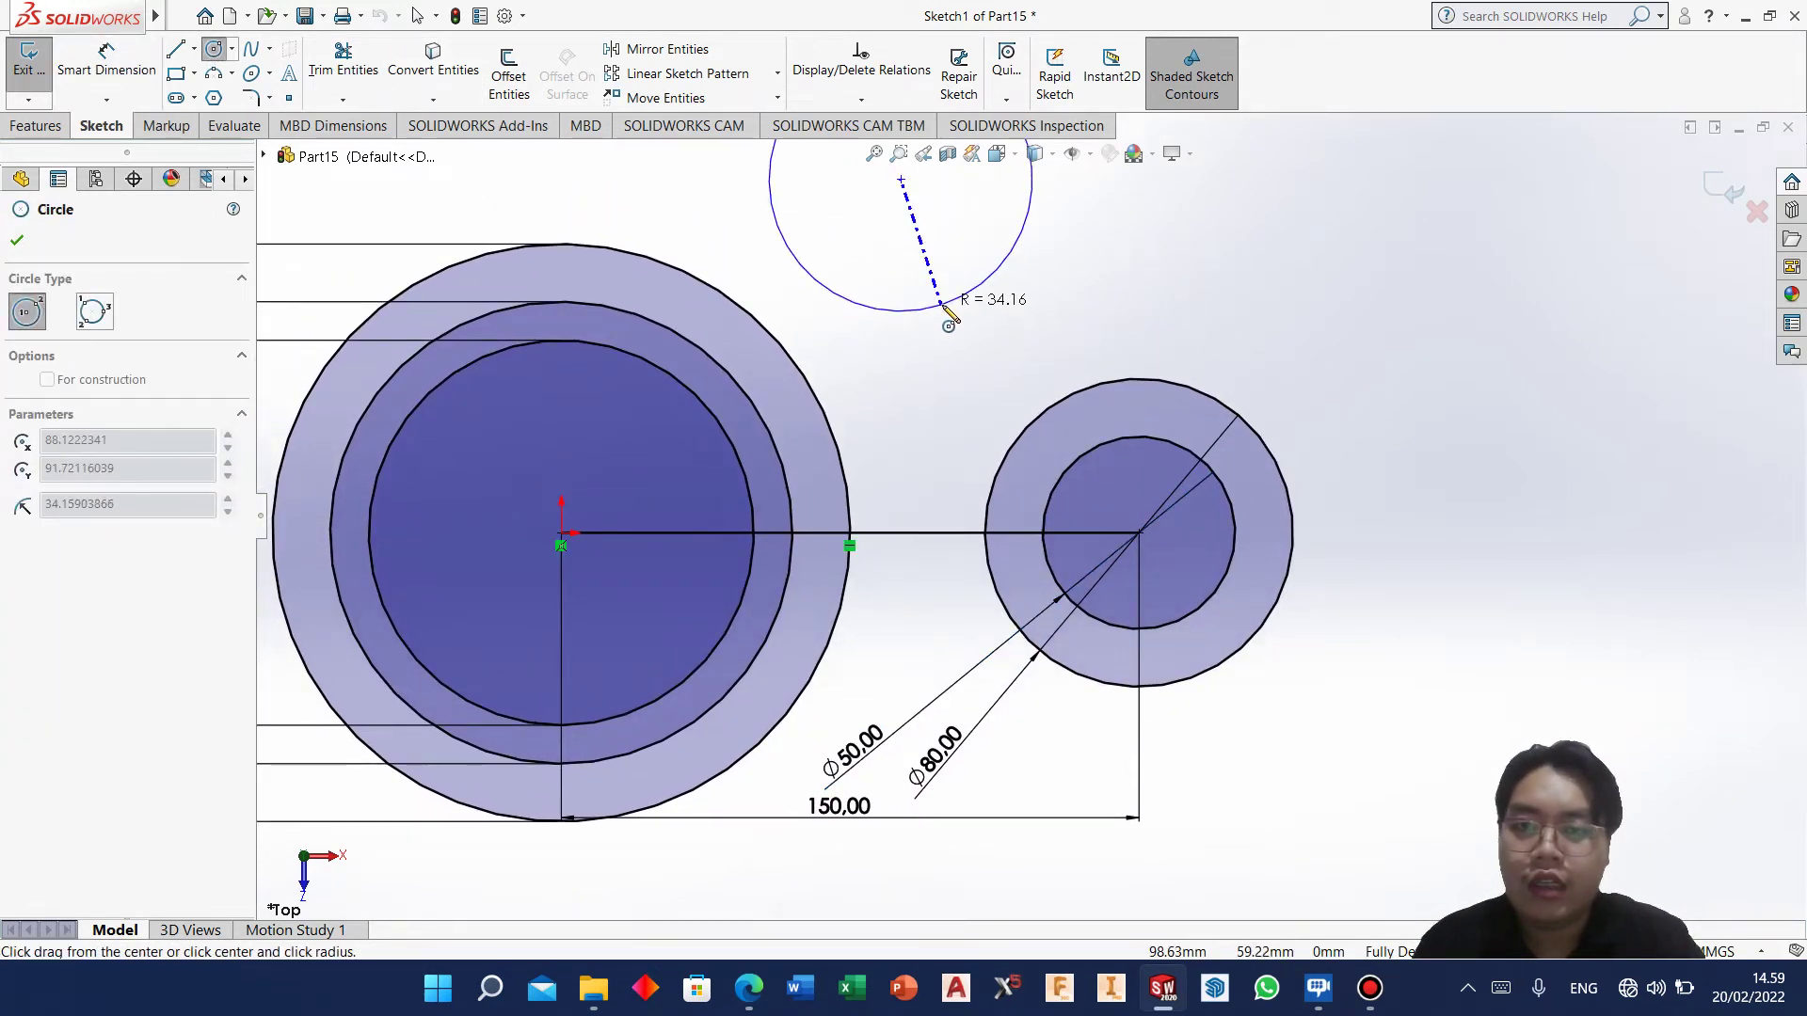
click(945, 313)
click(912, 685)
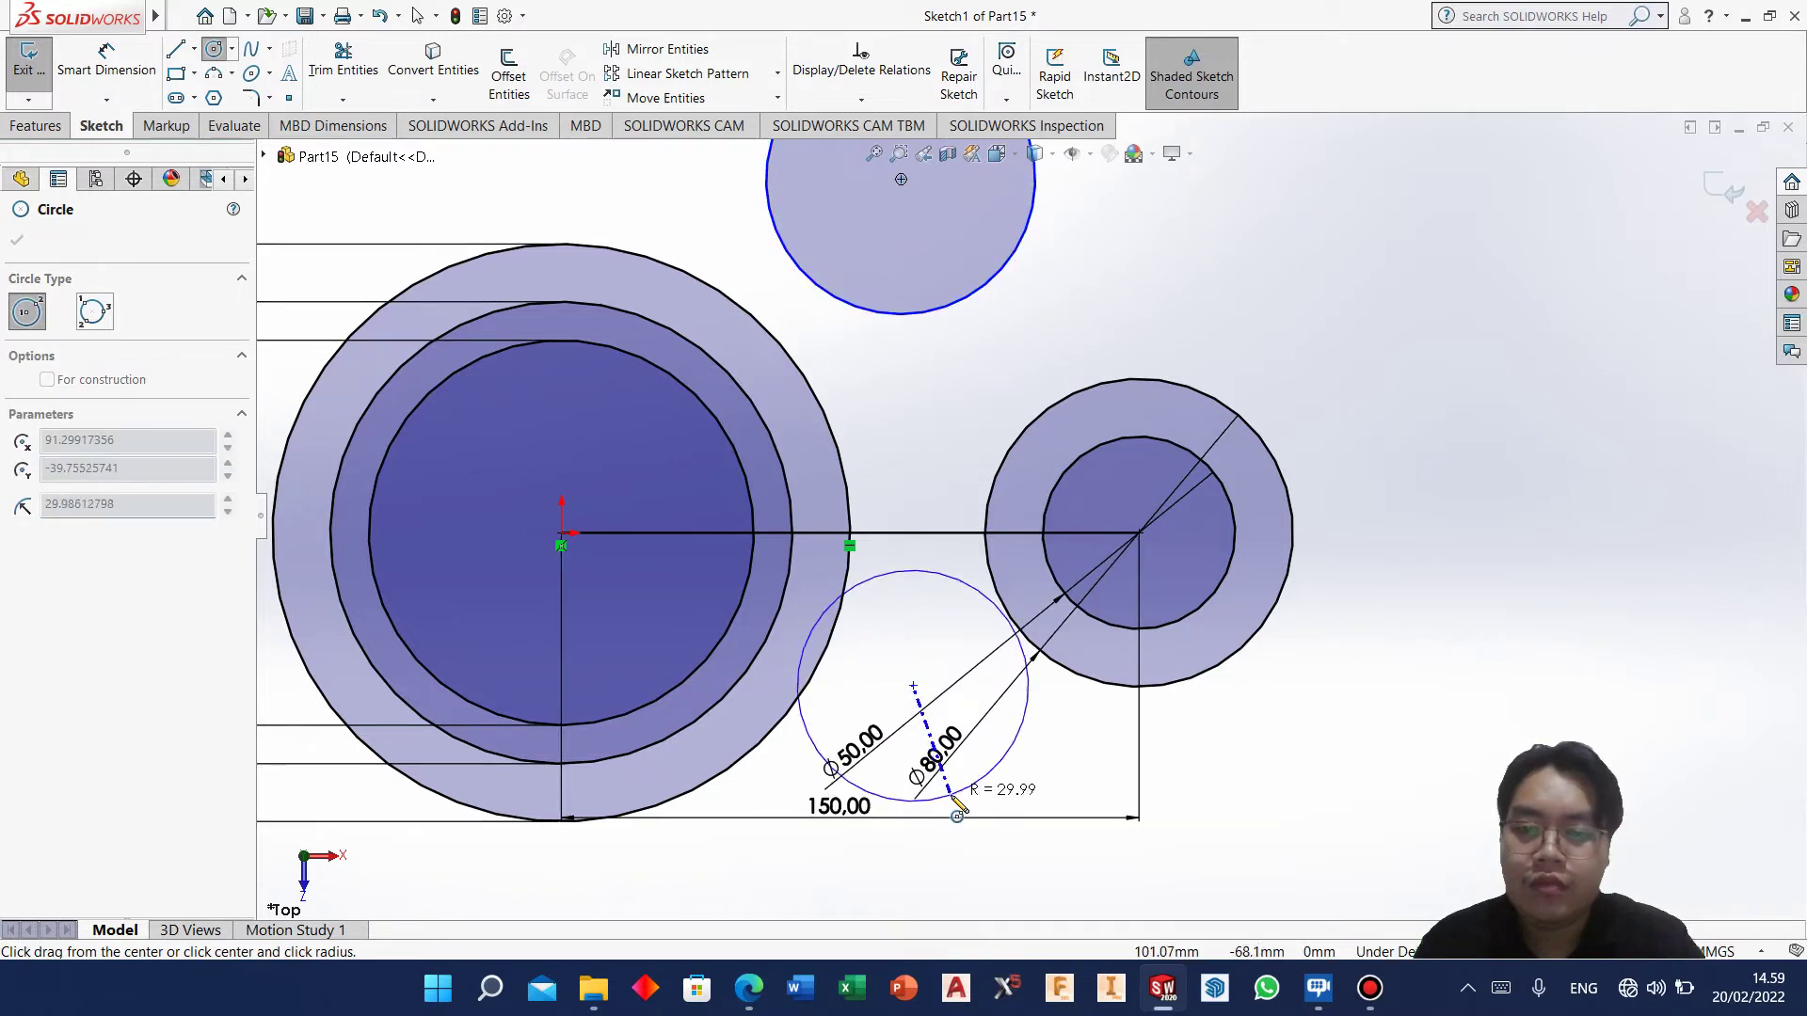
click(953, 725)
key(ctrl+z)
scroll(930, 431, up, 3)
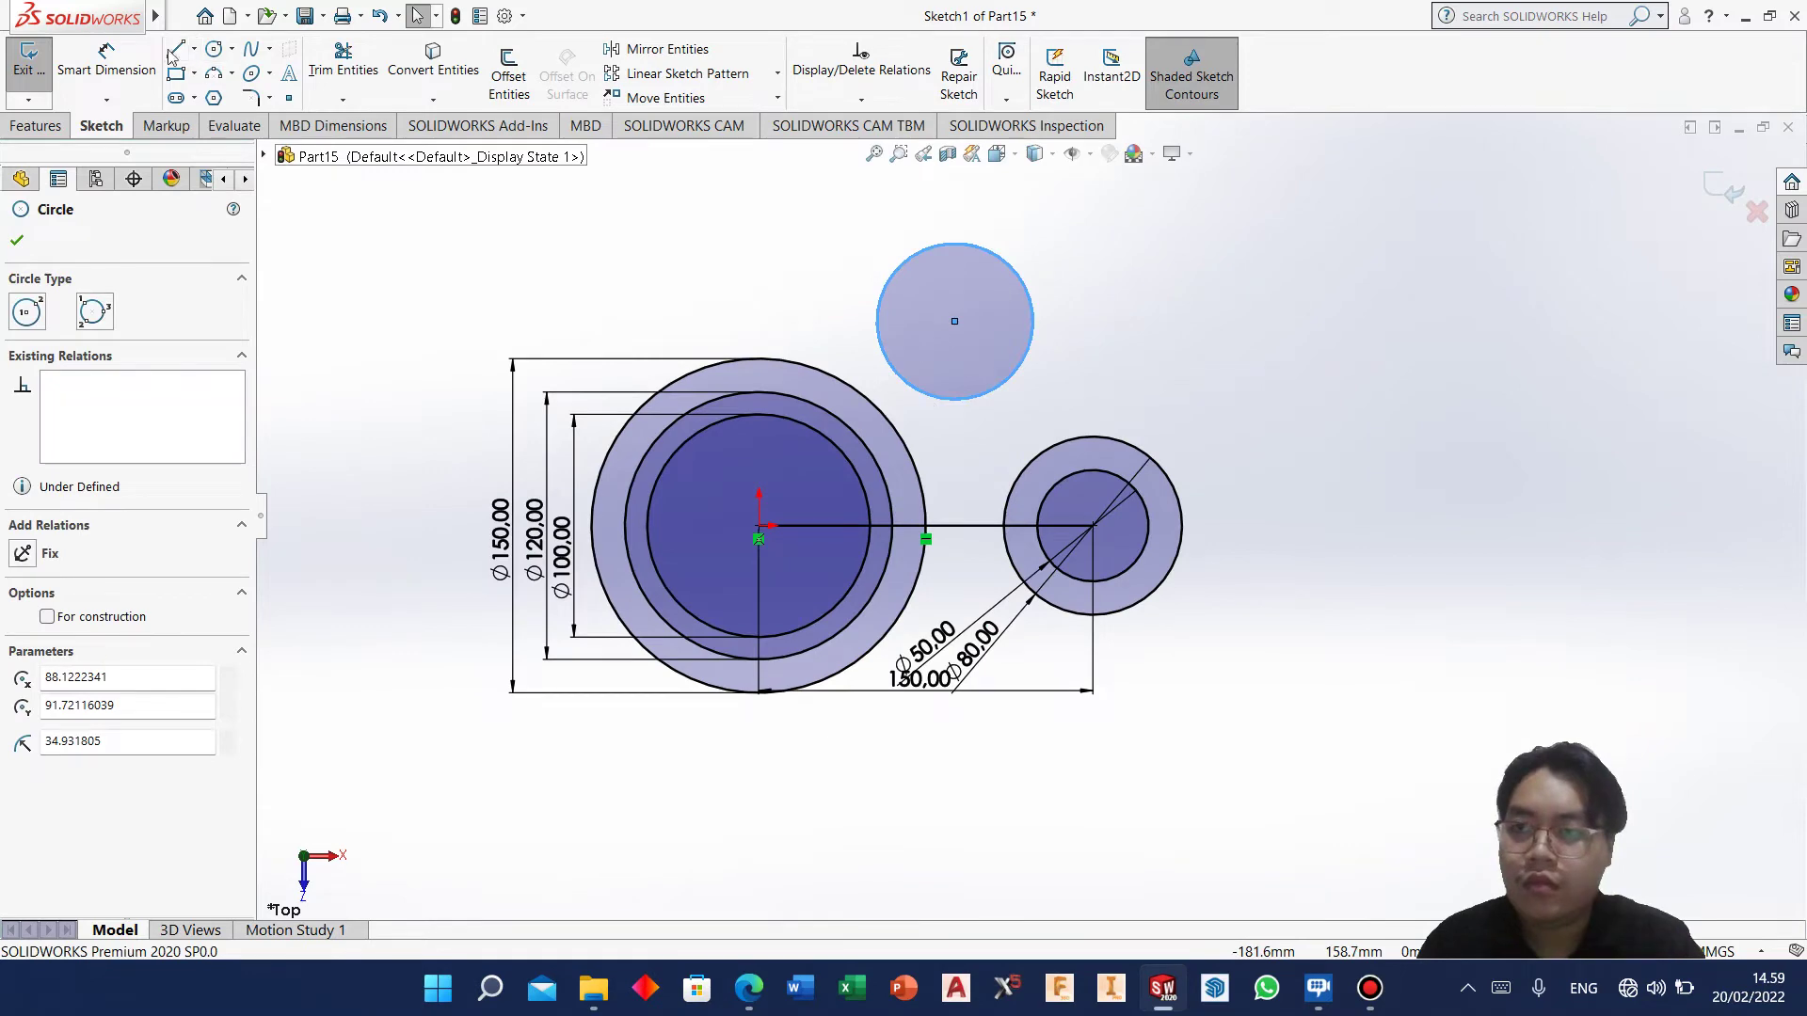
click(969, 729)
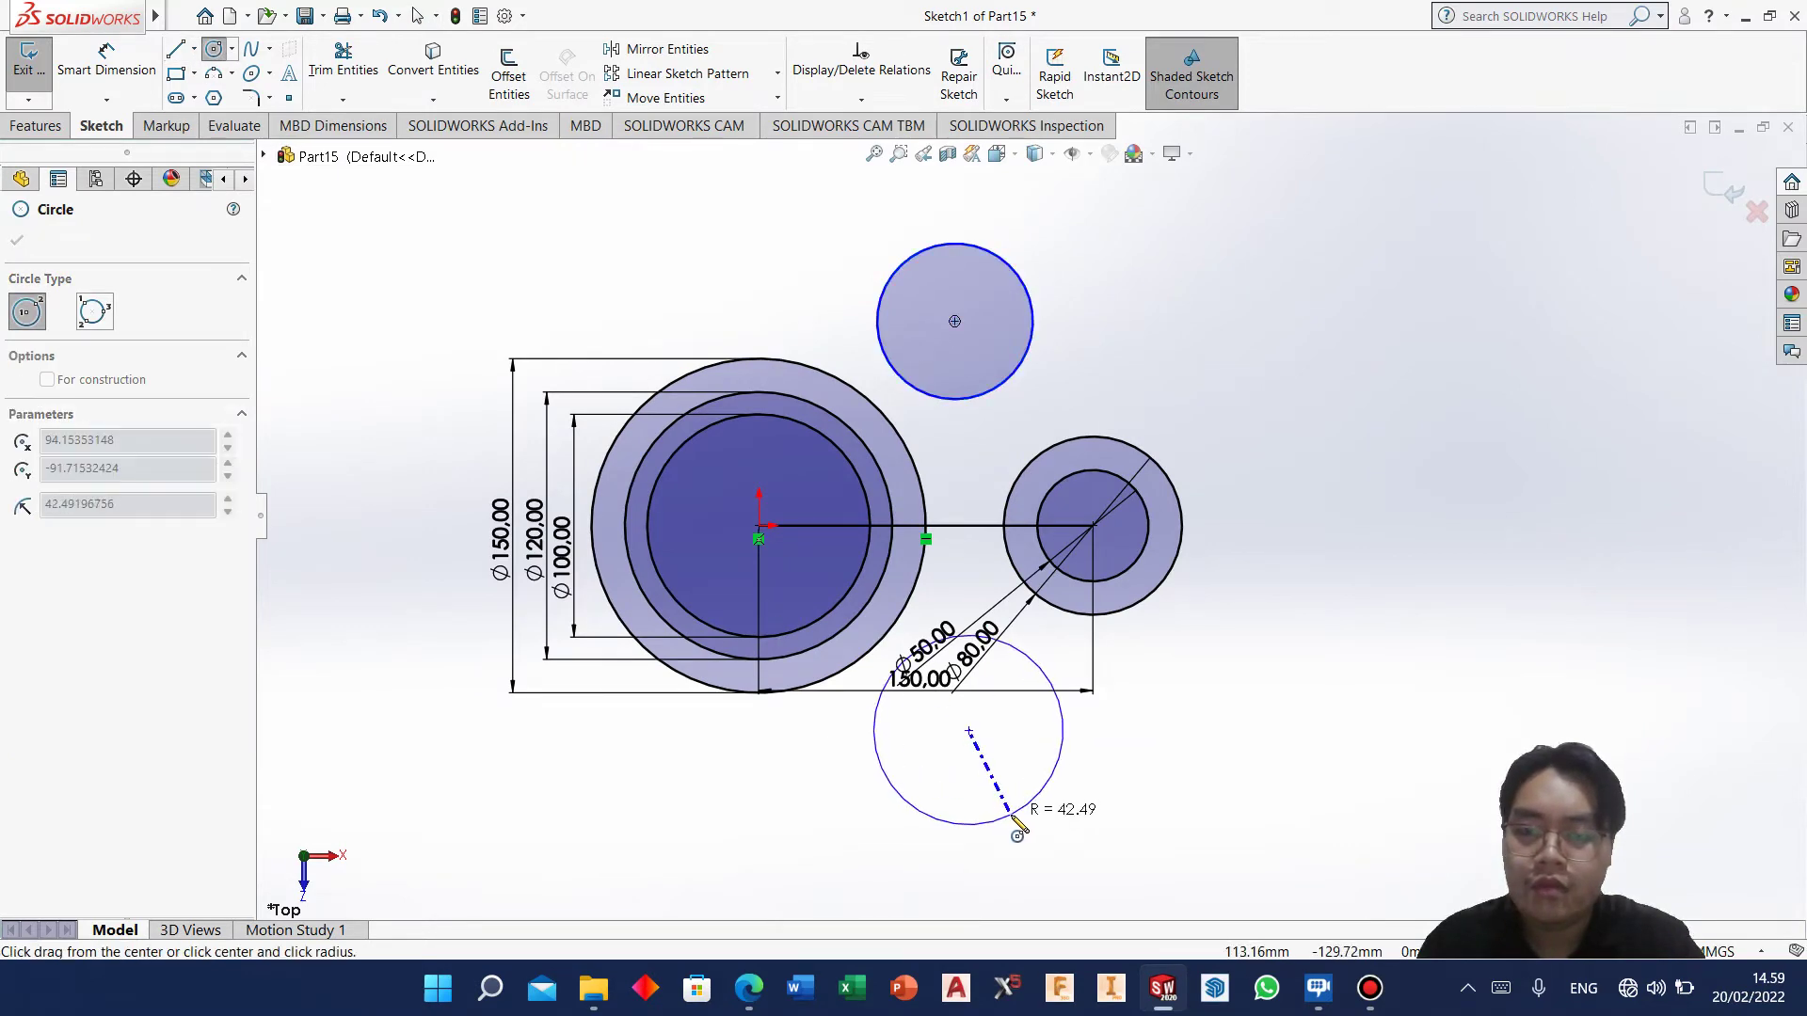
click(998, 818)
key(Escape)
Make the upper circle tangent to both the Ø150 and Ø80 circles.
click(954, 398)
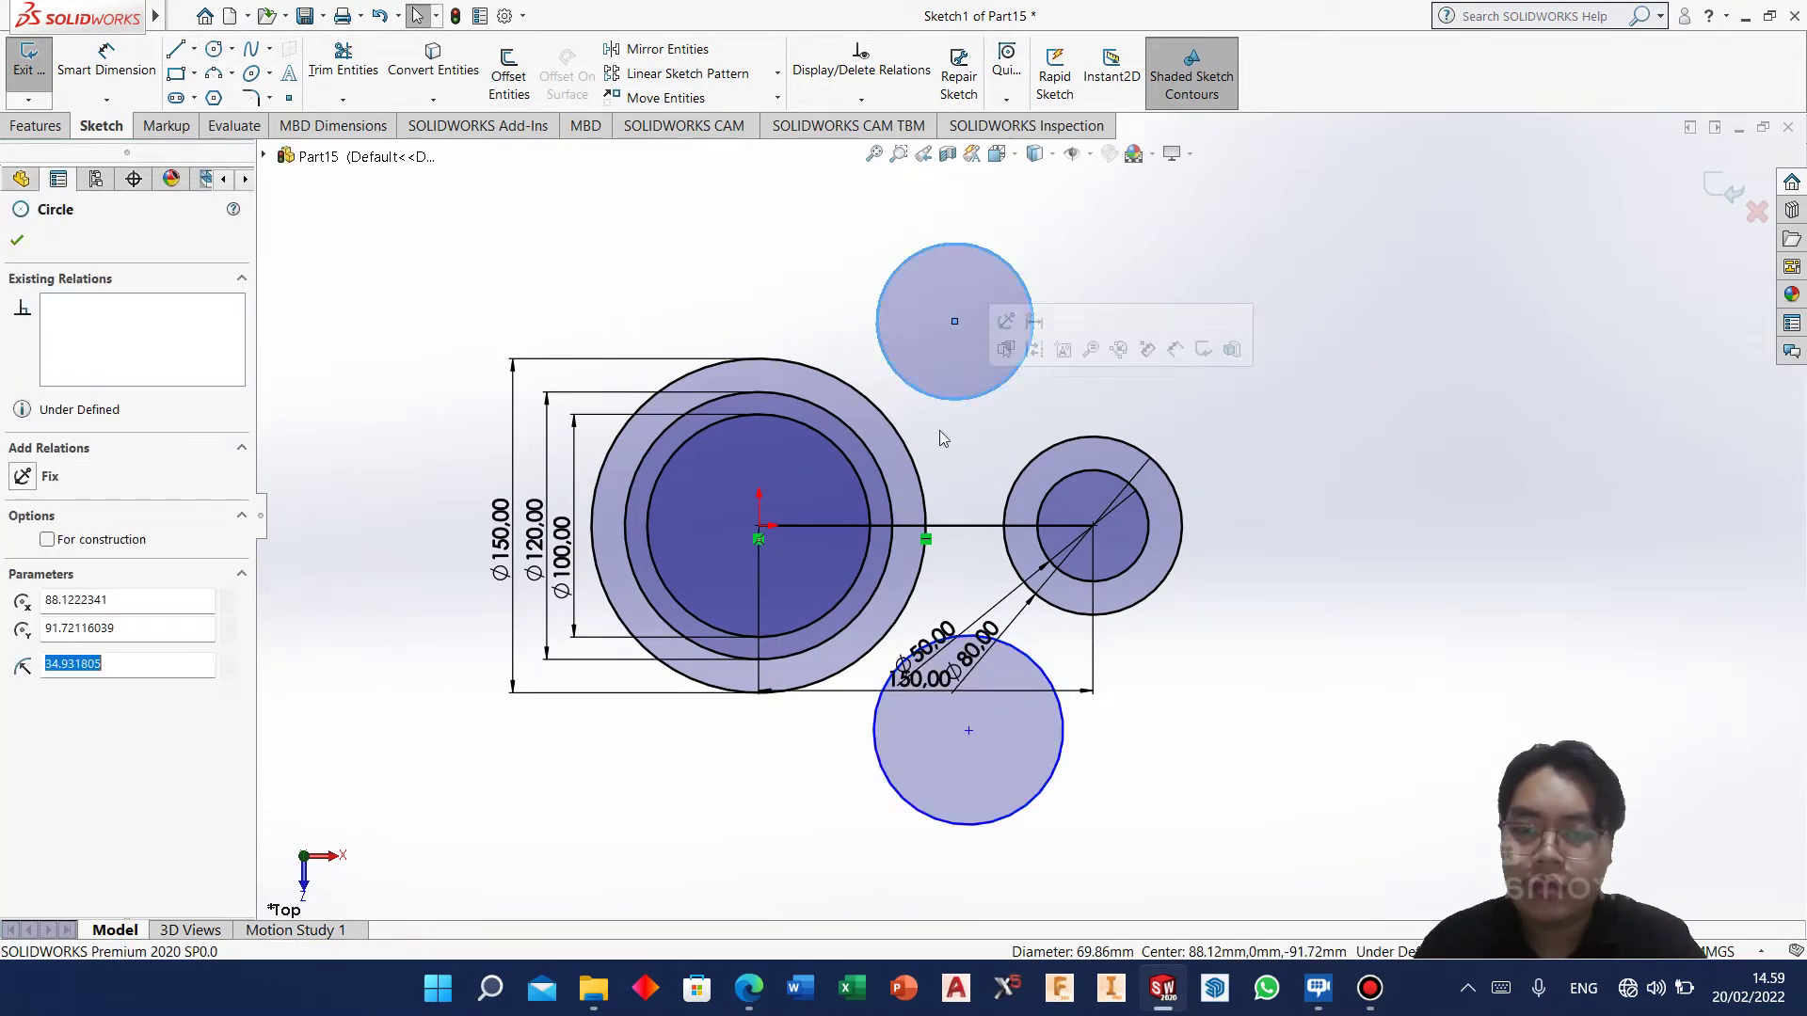
ctrl+click(918, 467)
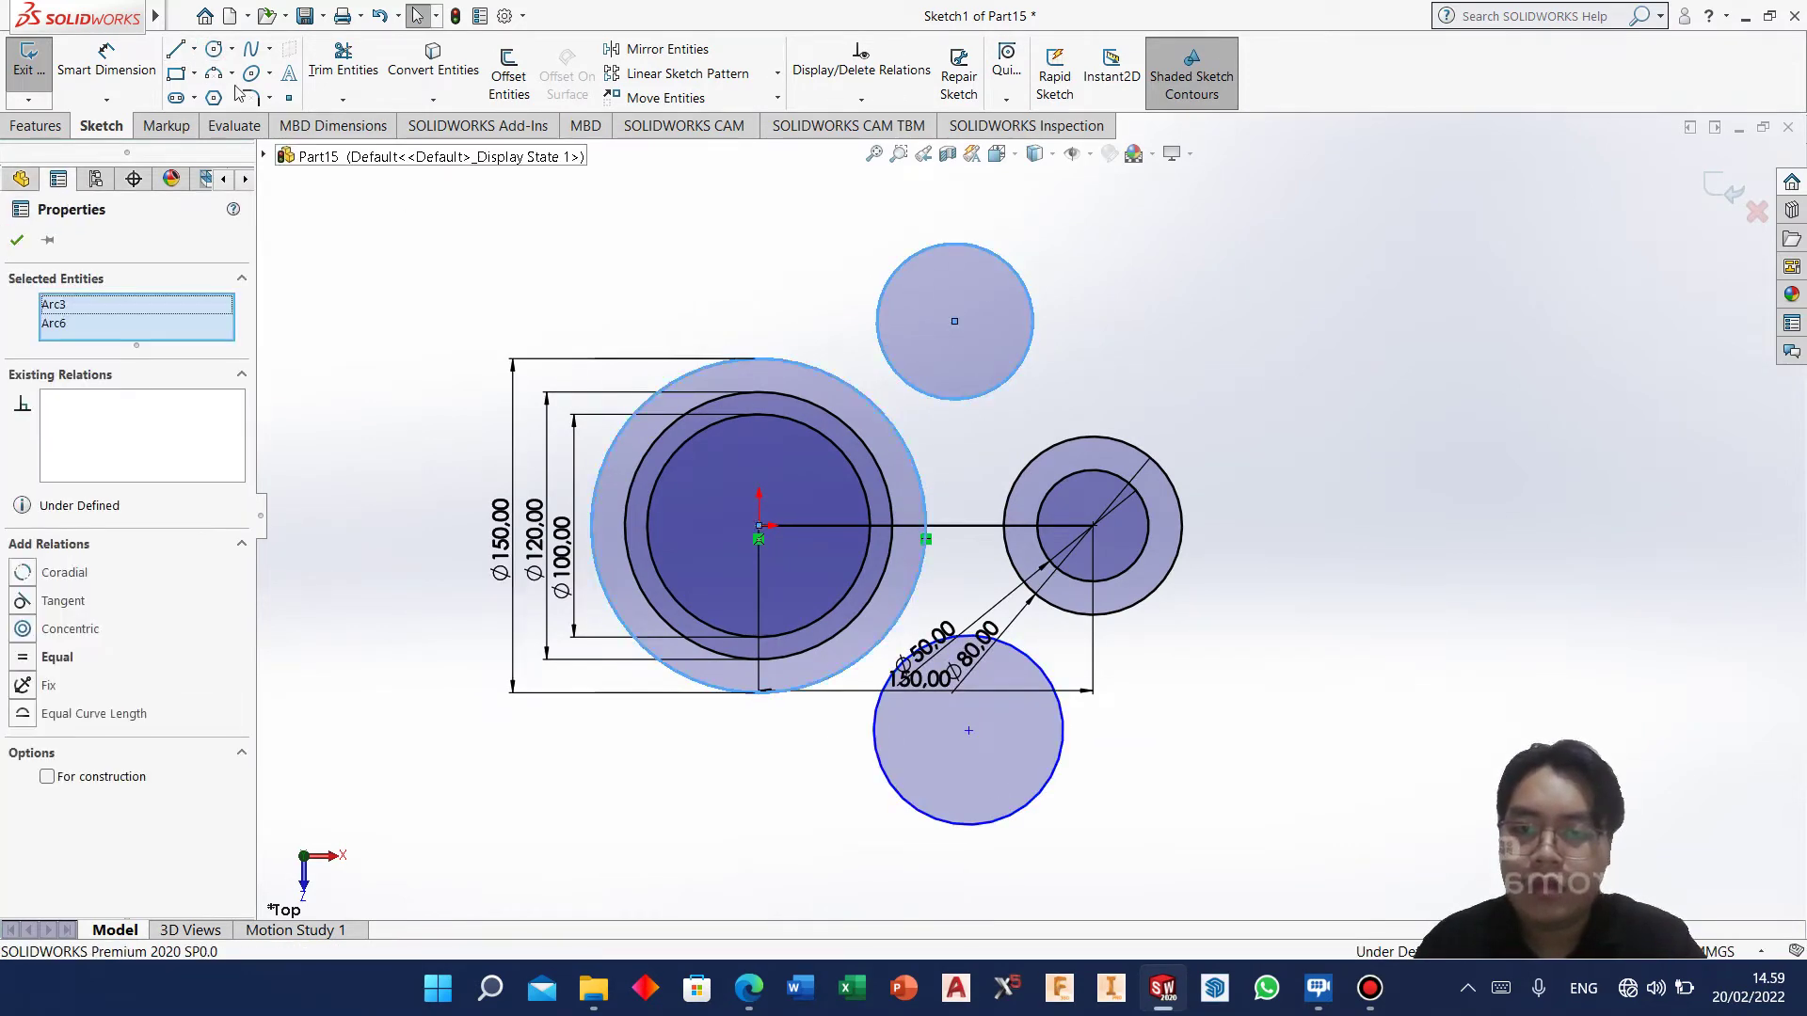
click(57, 601)
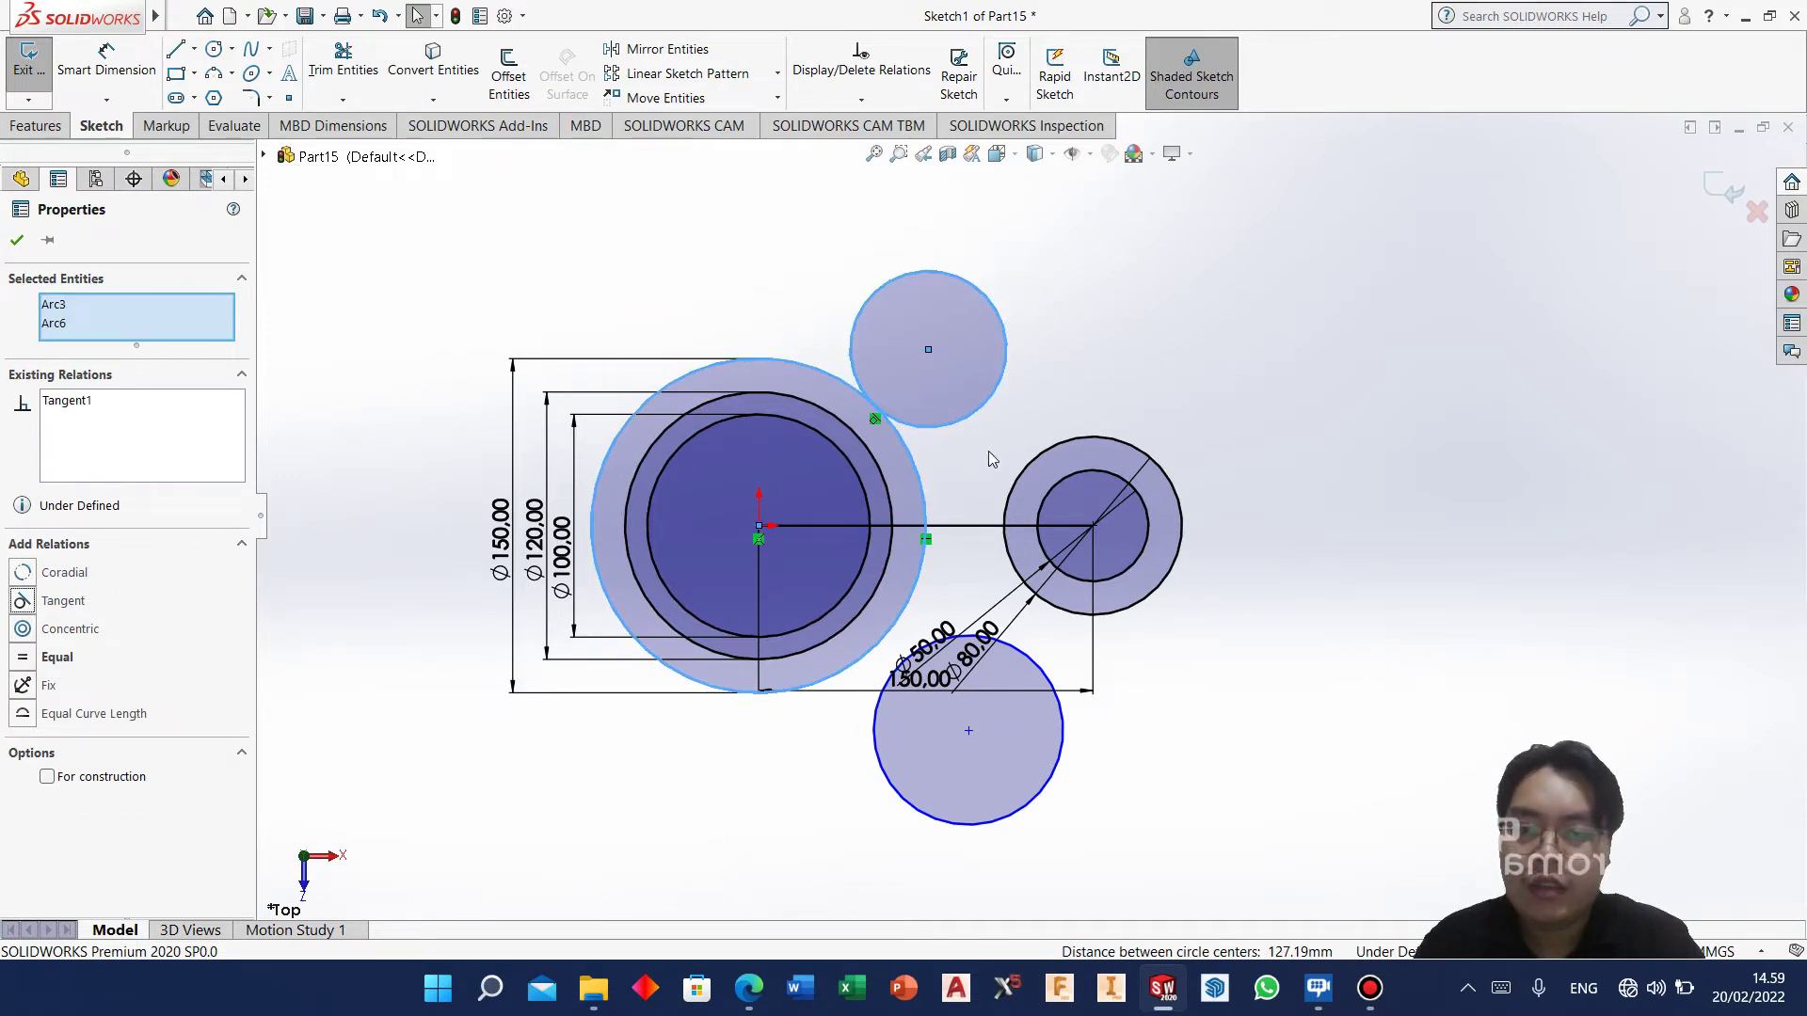
click(1030, 489)
ctrl+click(866, 394)
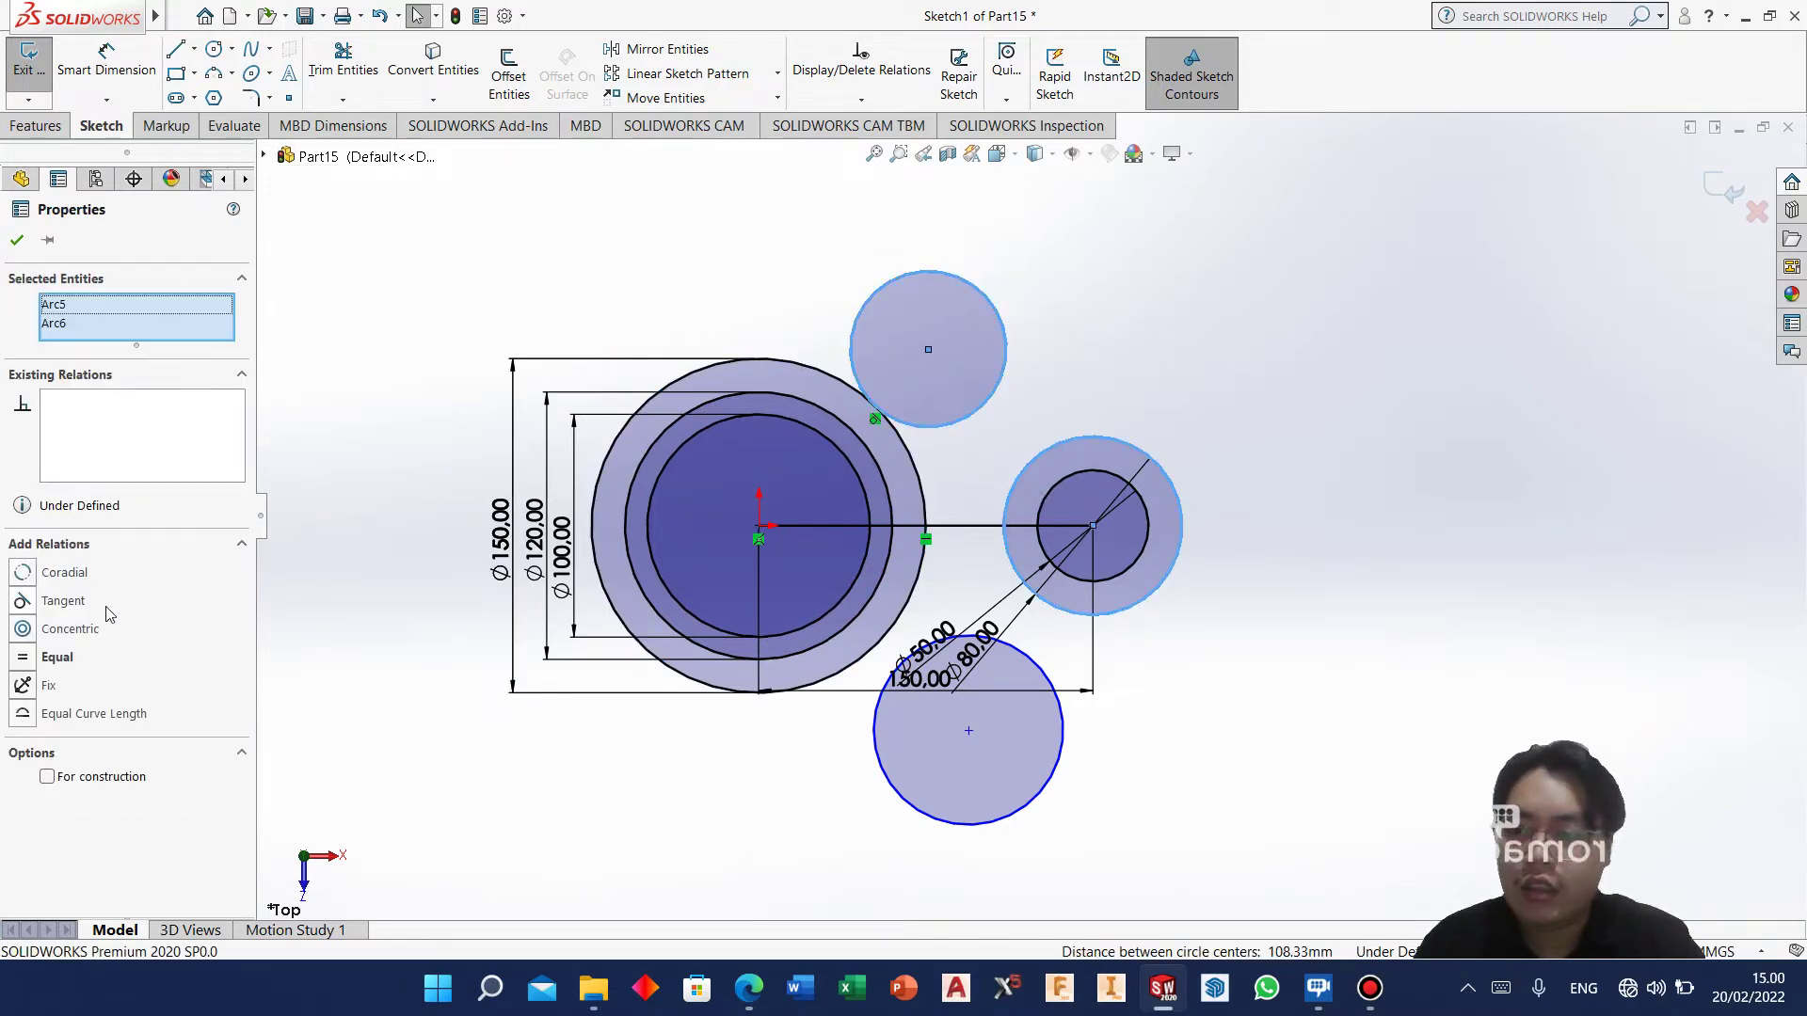
click(42, 610)
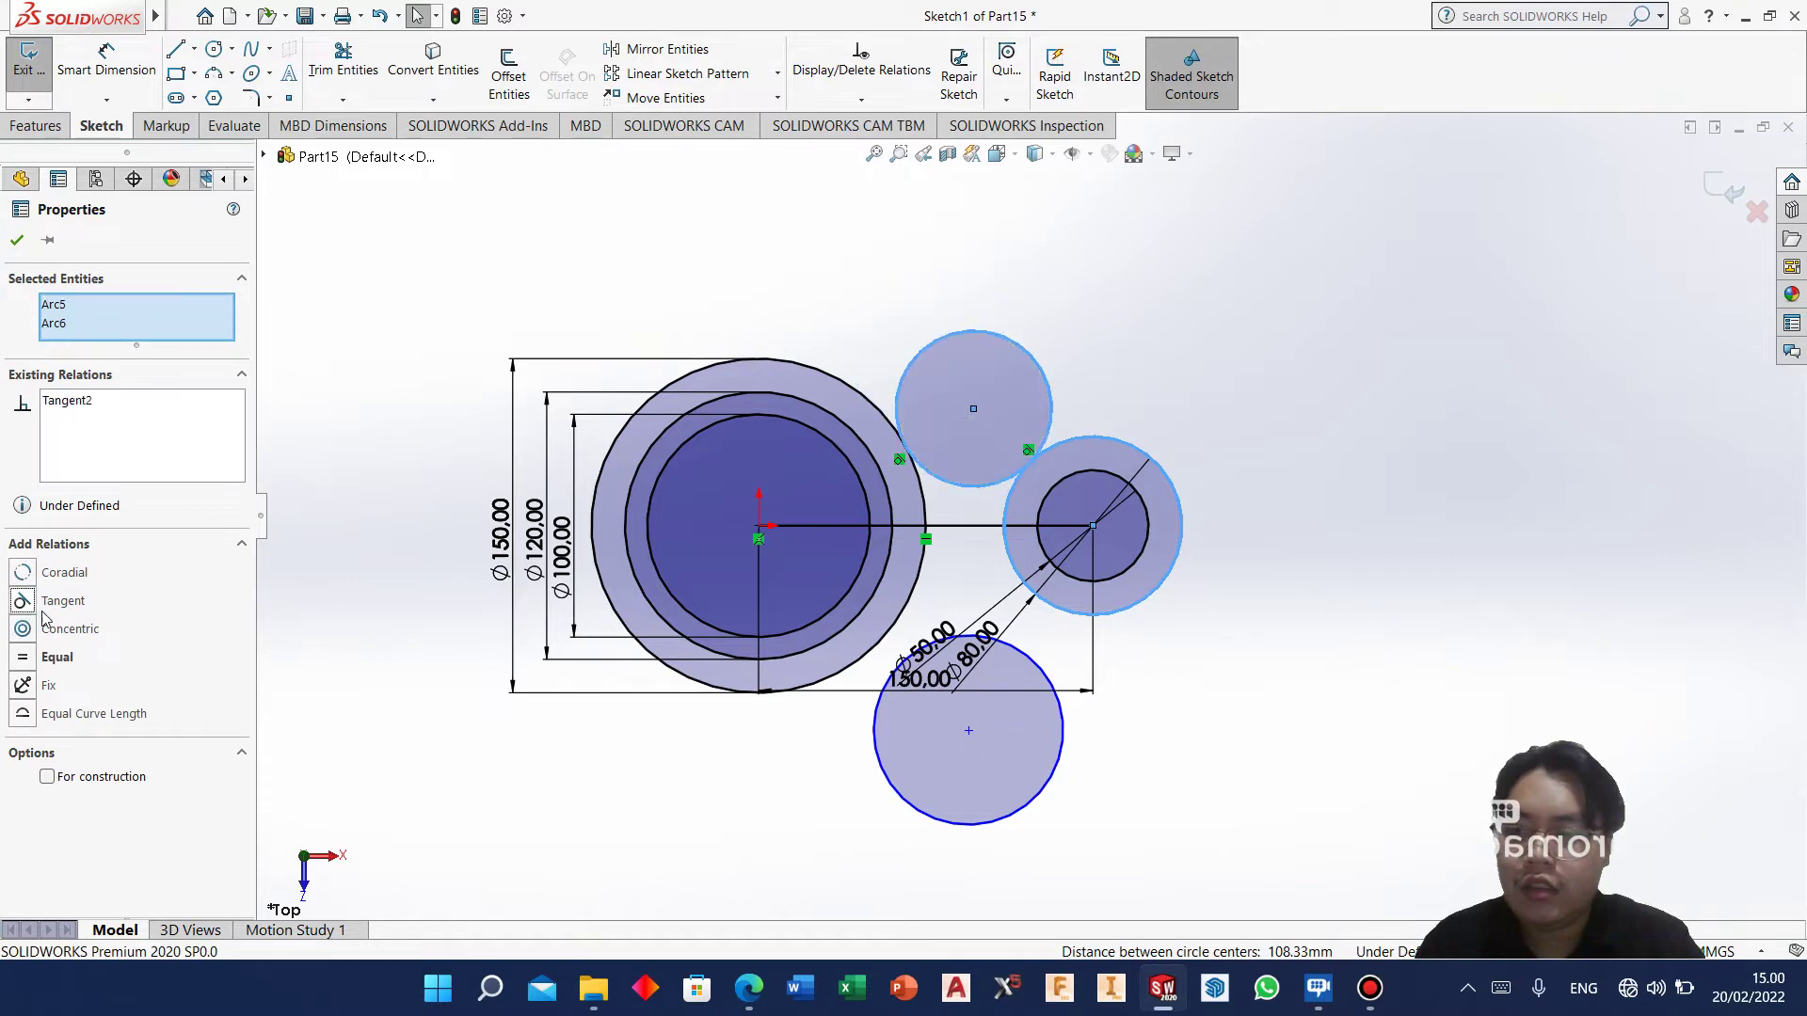
Make the lower circle tangent to both the Ø150 and Ø80 circles.
click(891, 708)
ctrl+click(612, 603)
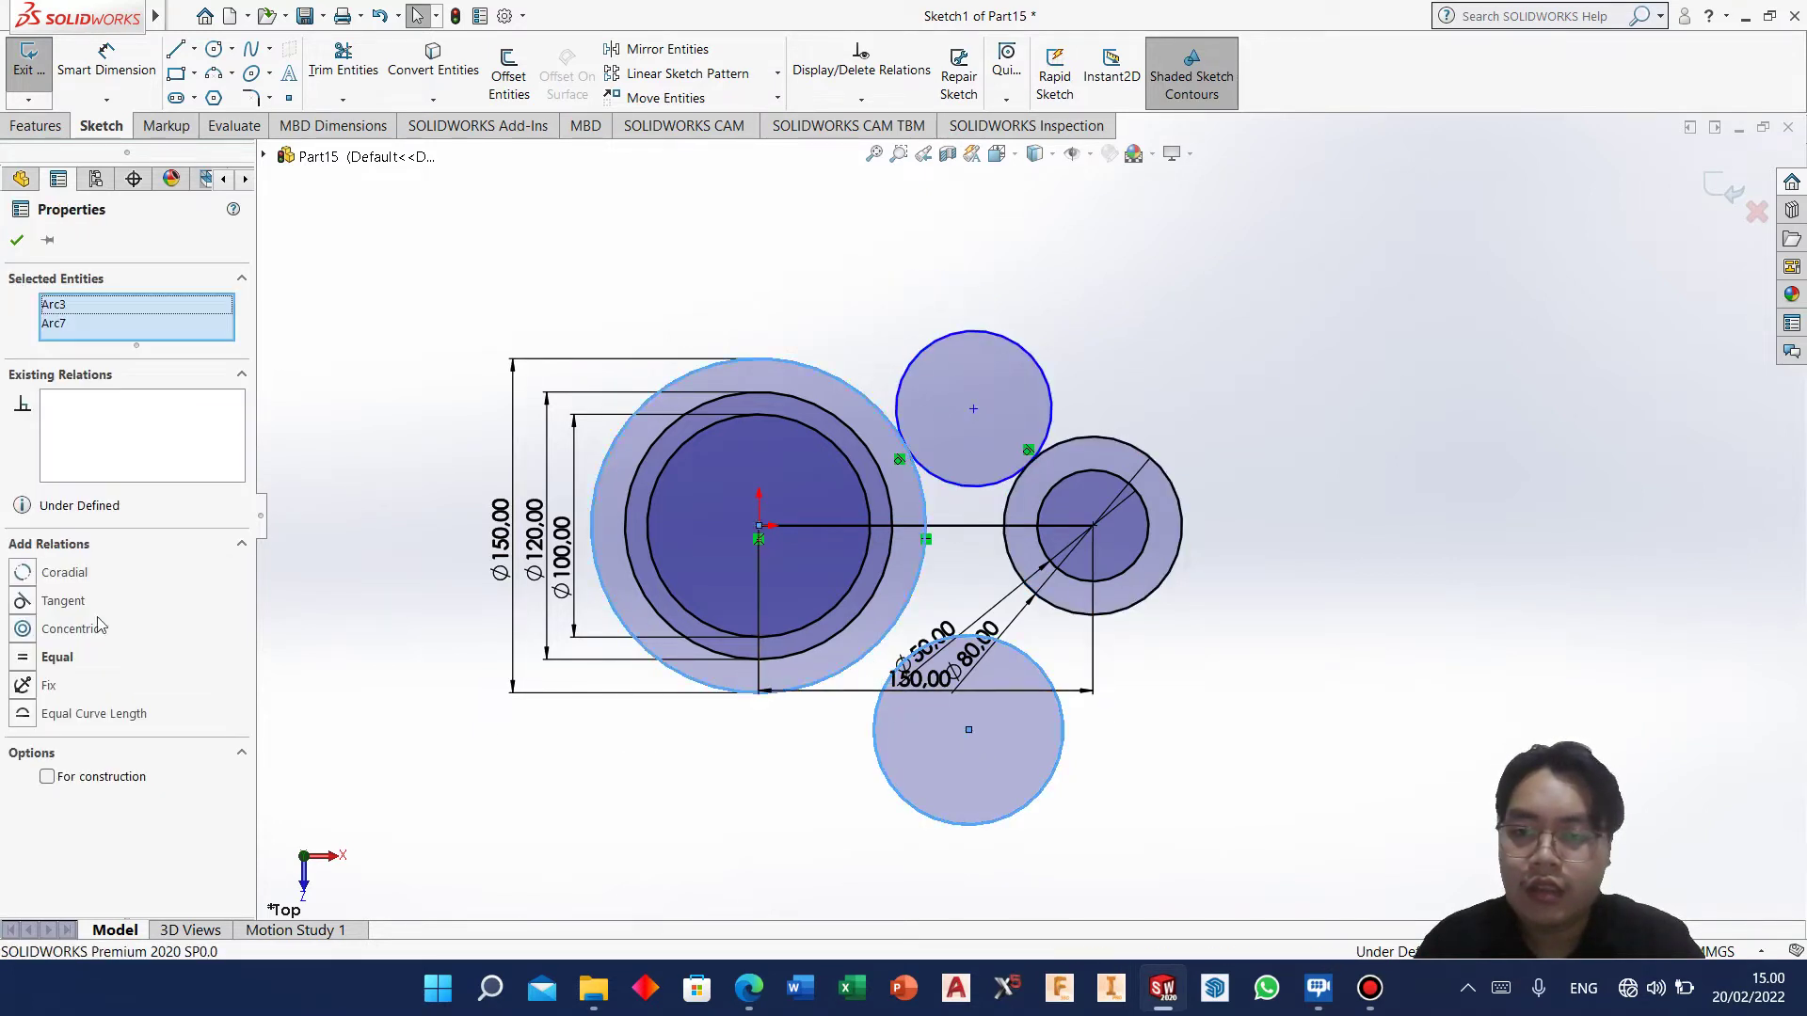
click(21, 602)
click(1094, 616)
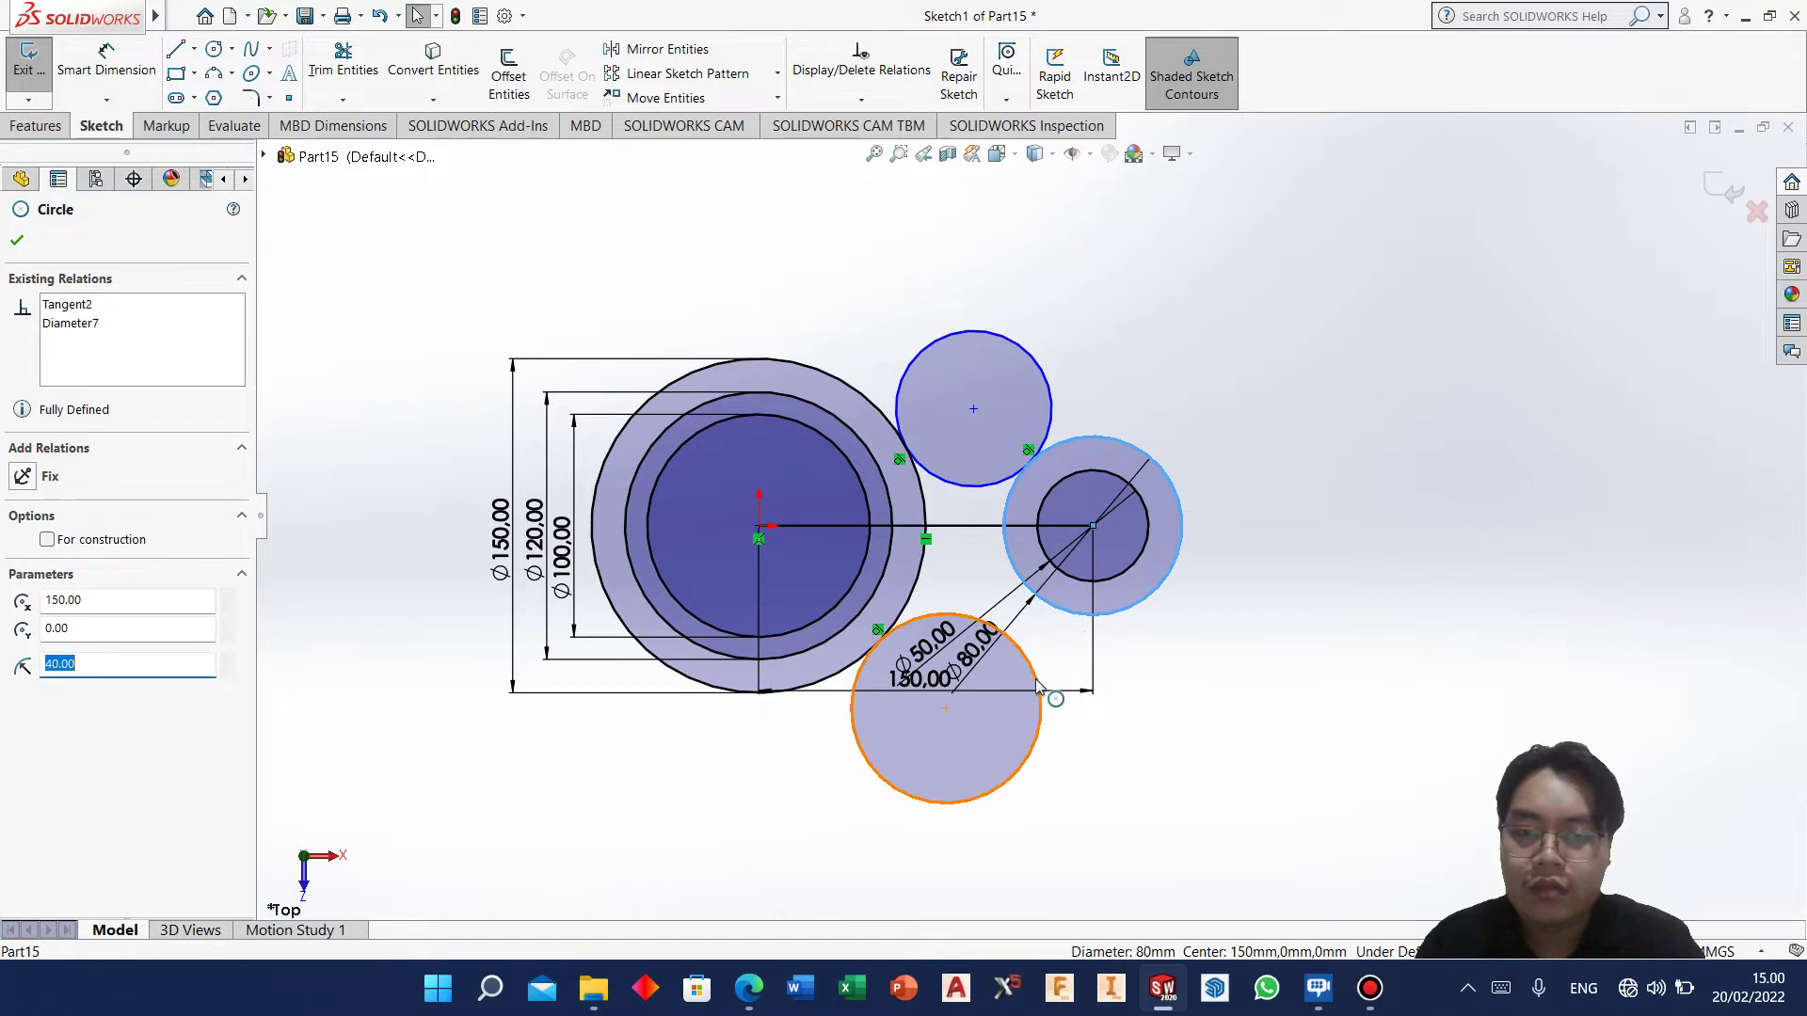
ctrl+click(1038, 694)
click(23, 602)
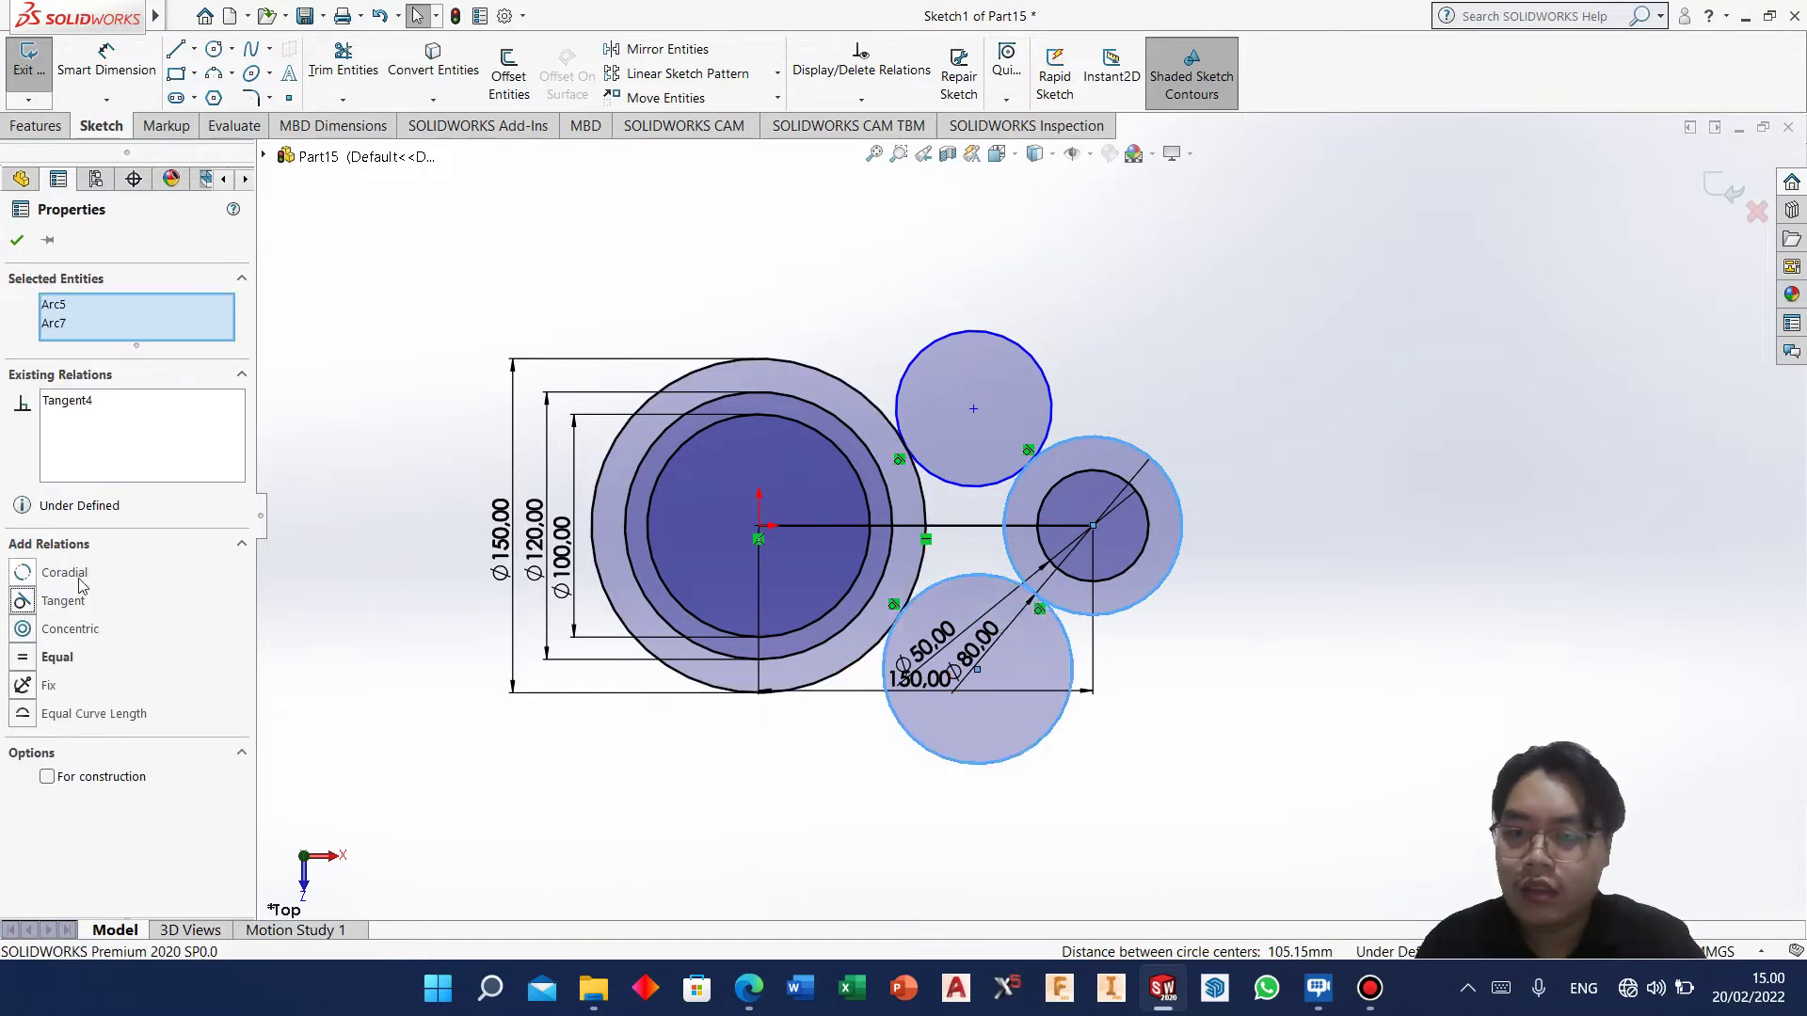
click(343, 61)
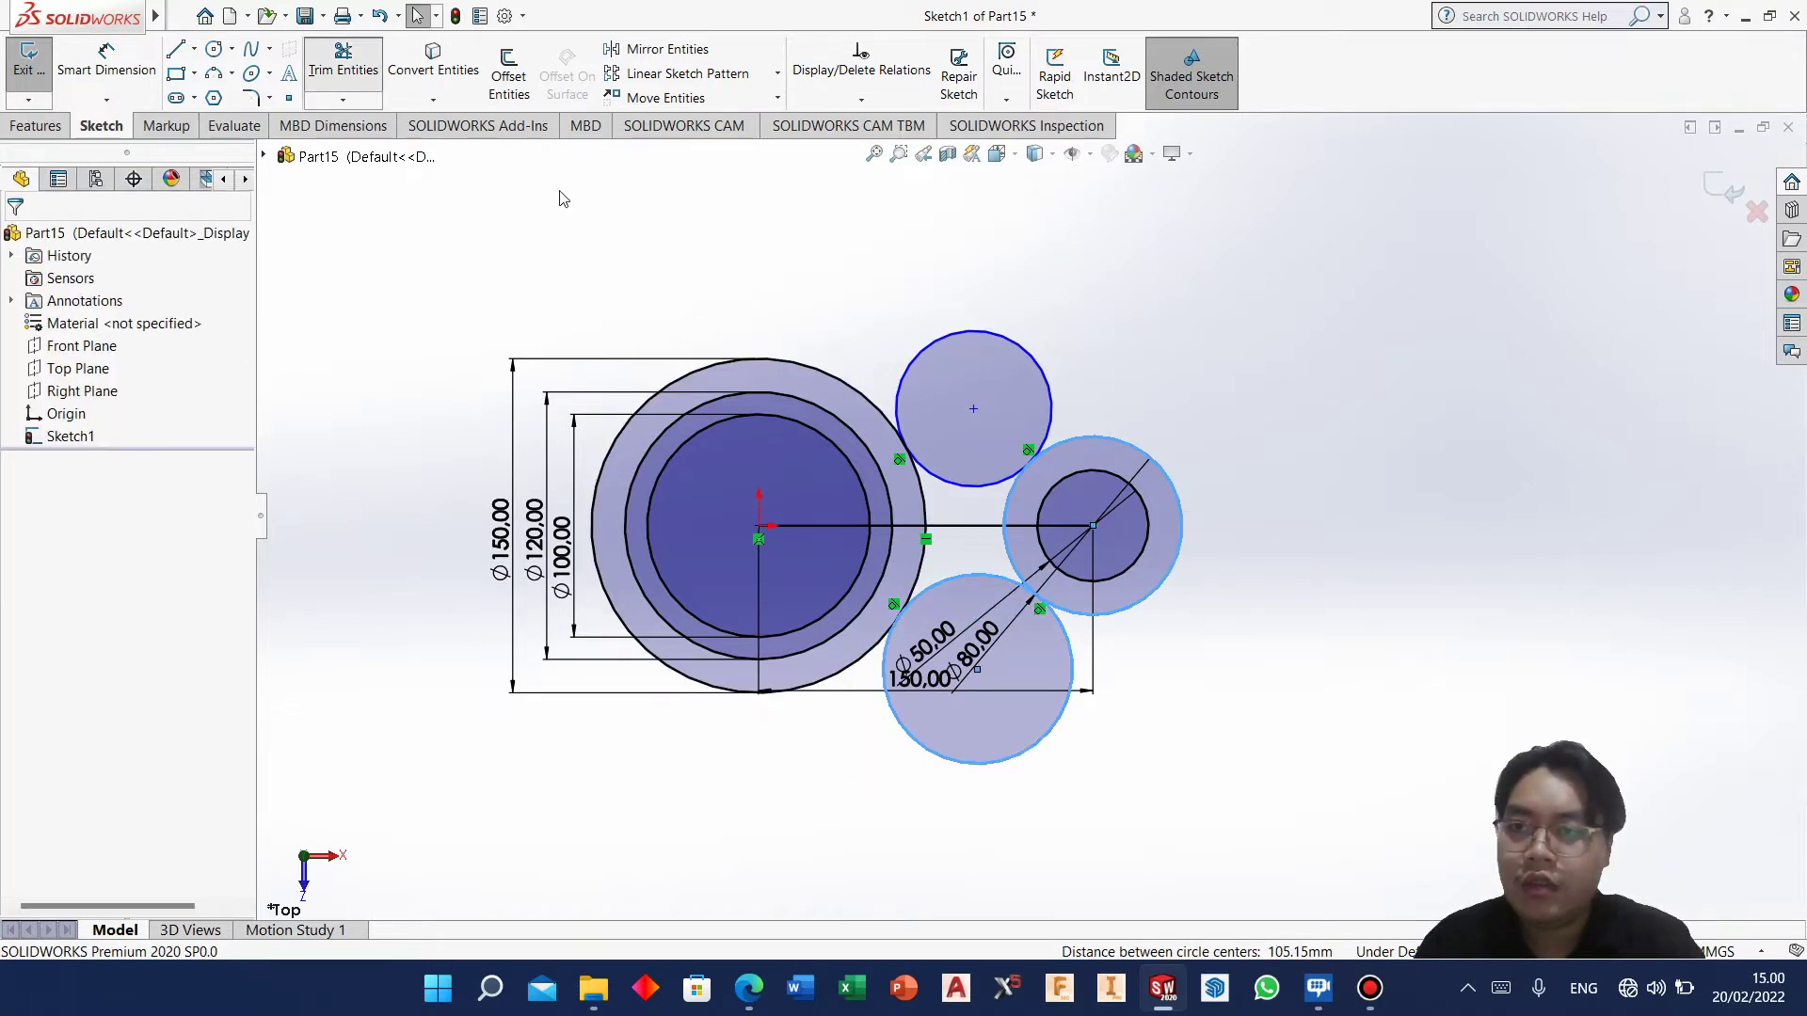
Trim the outer halves of both circles and set the upper arc to R100.
click(908, 365)
click(908, 741)
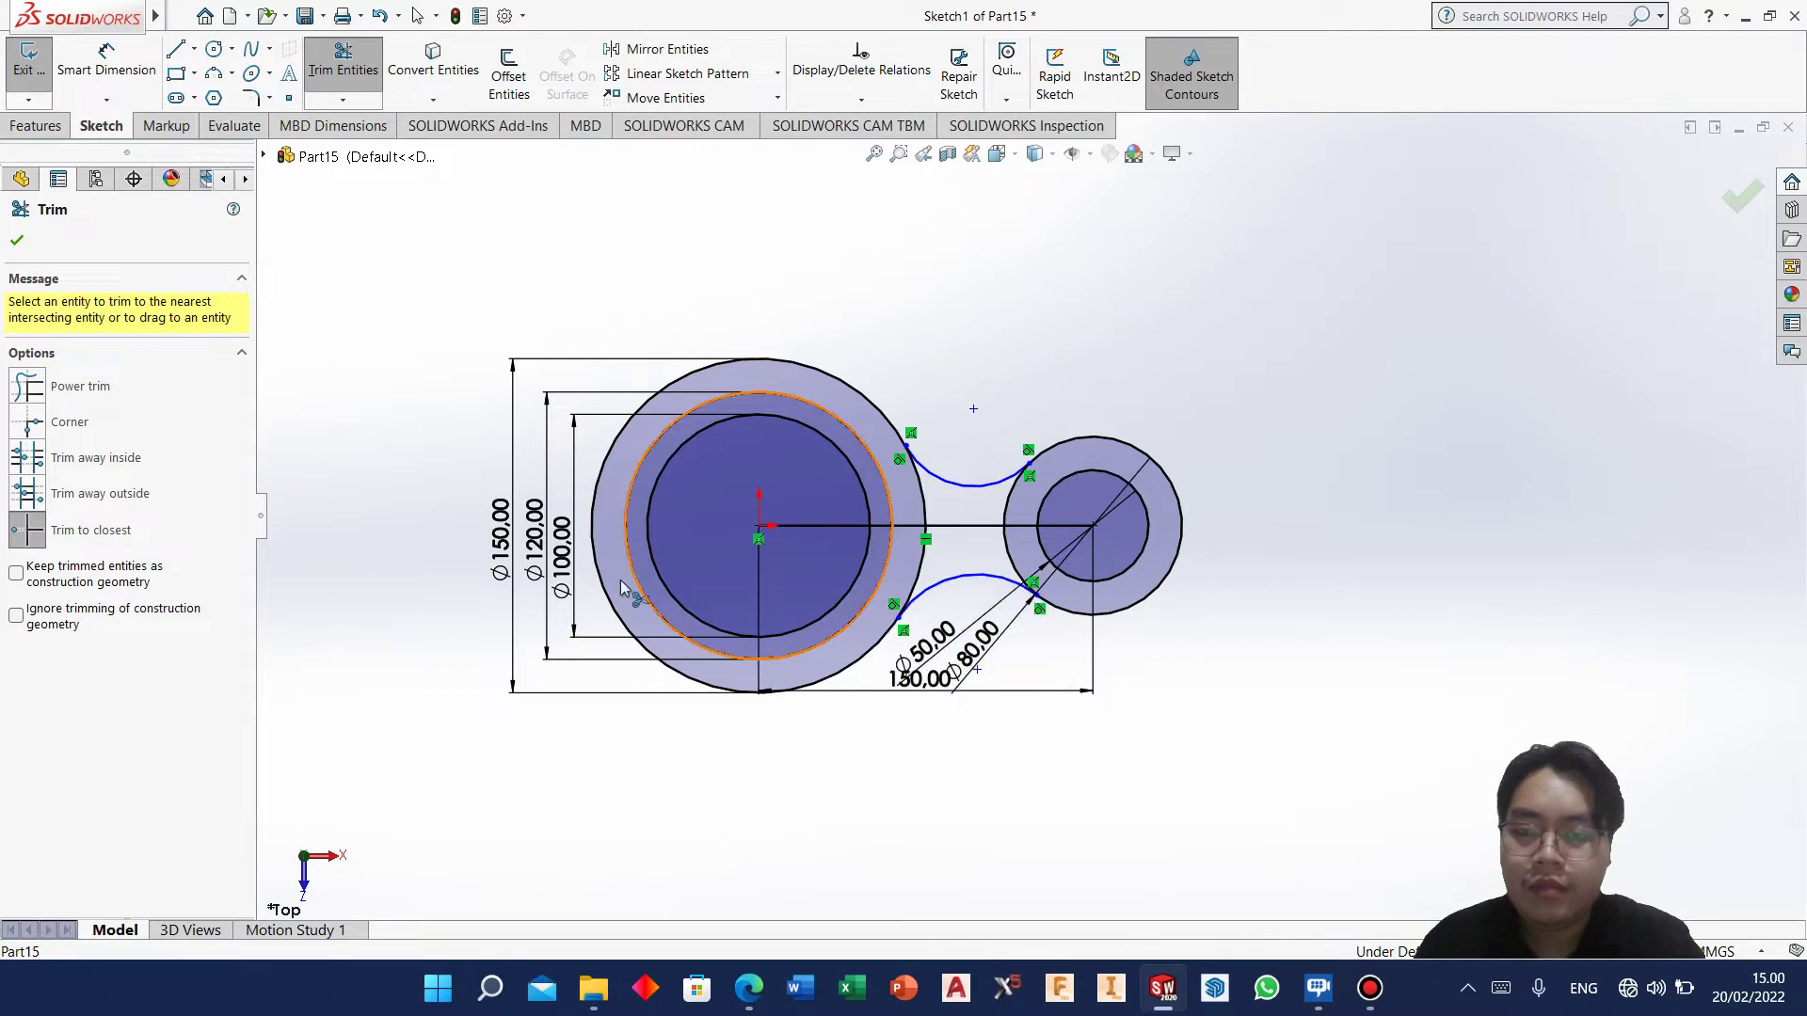
click(107, 61)
click(984, 488)
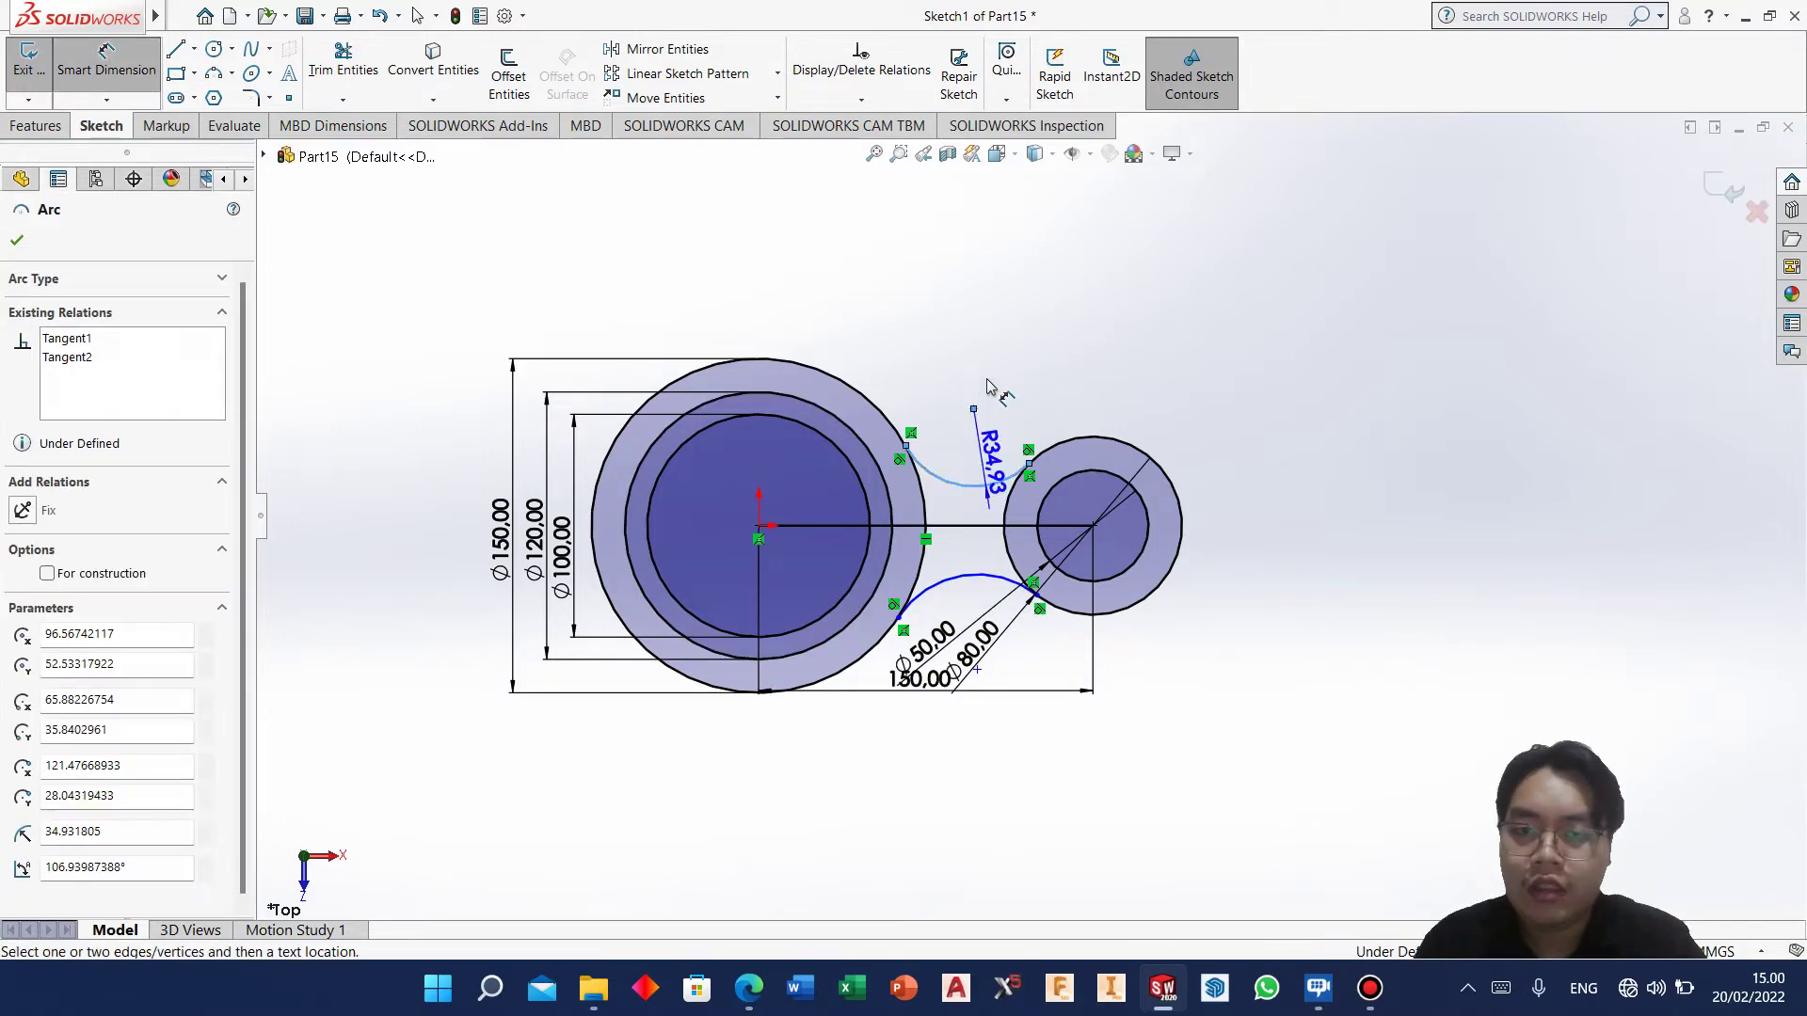
click(979, 283)
mouse_move(749, 989)
click(752, 912)
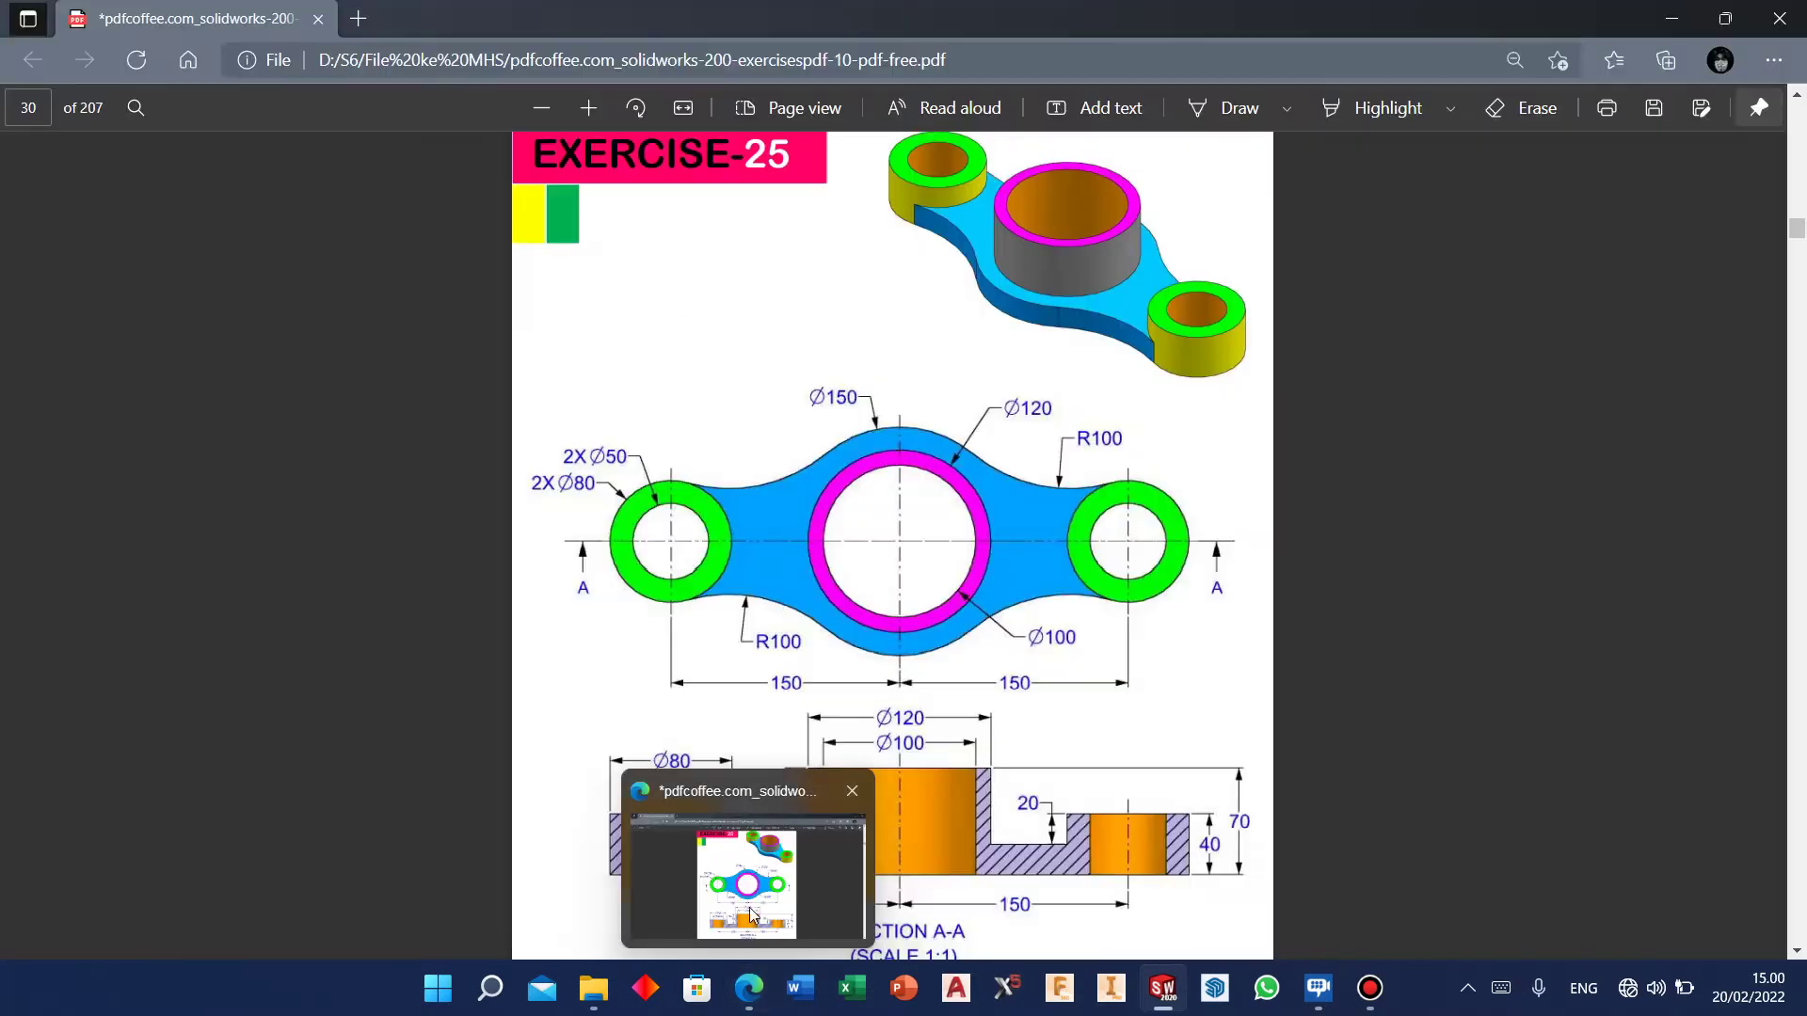
click(753, 912)
text(100)
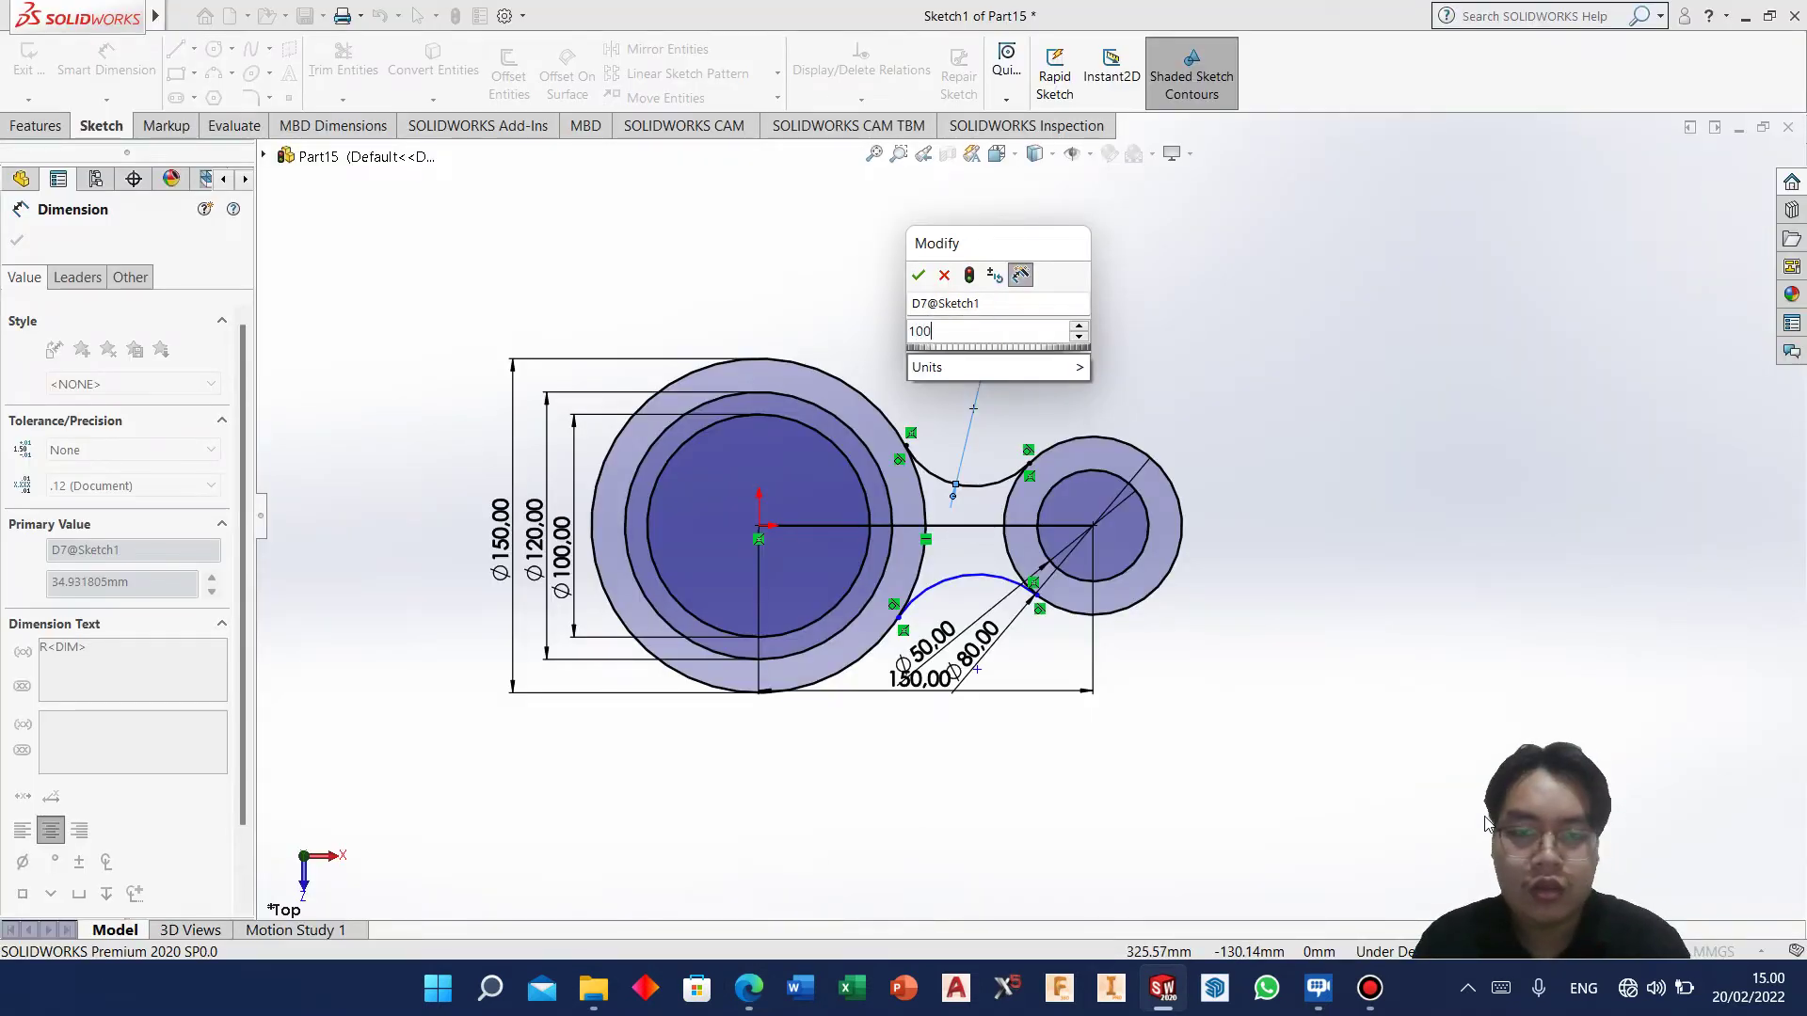
key(Return)
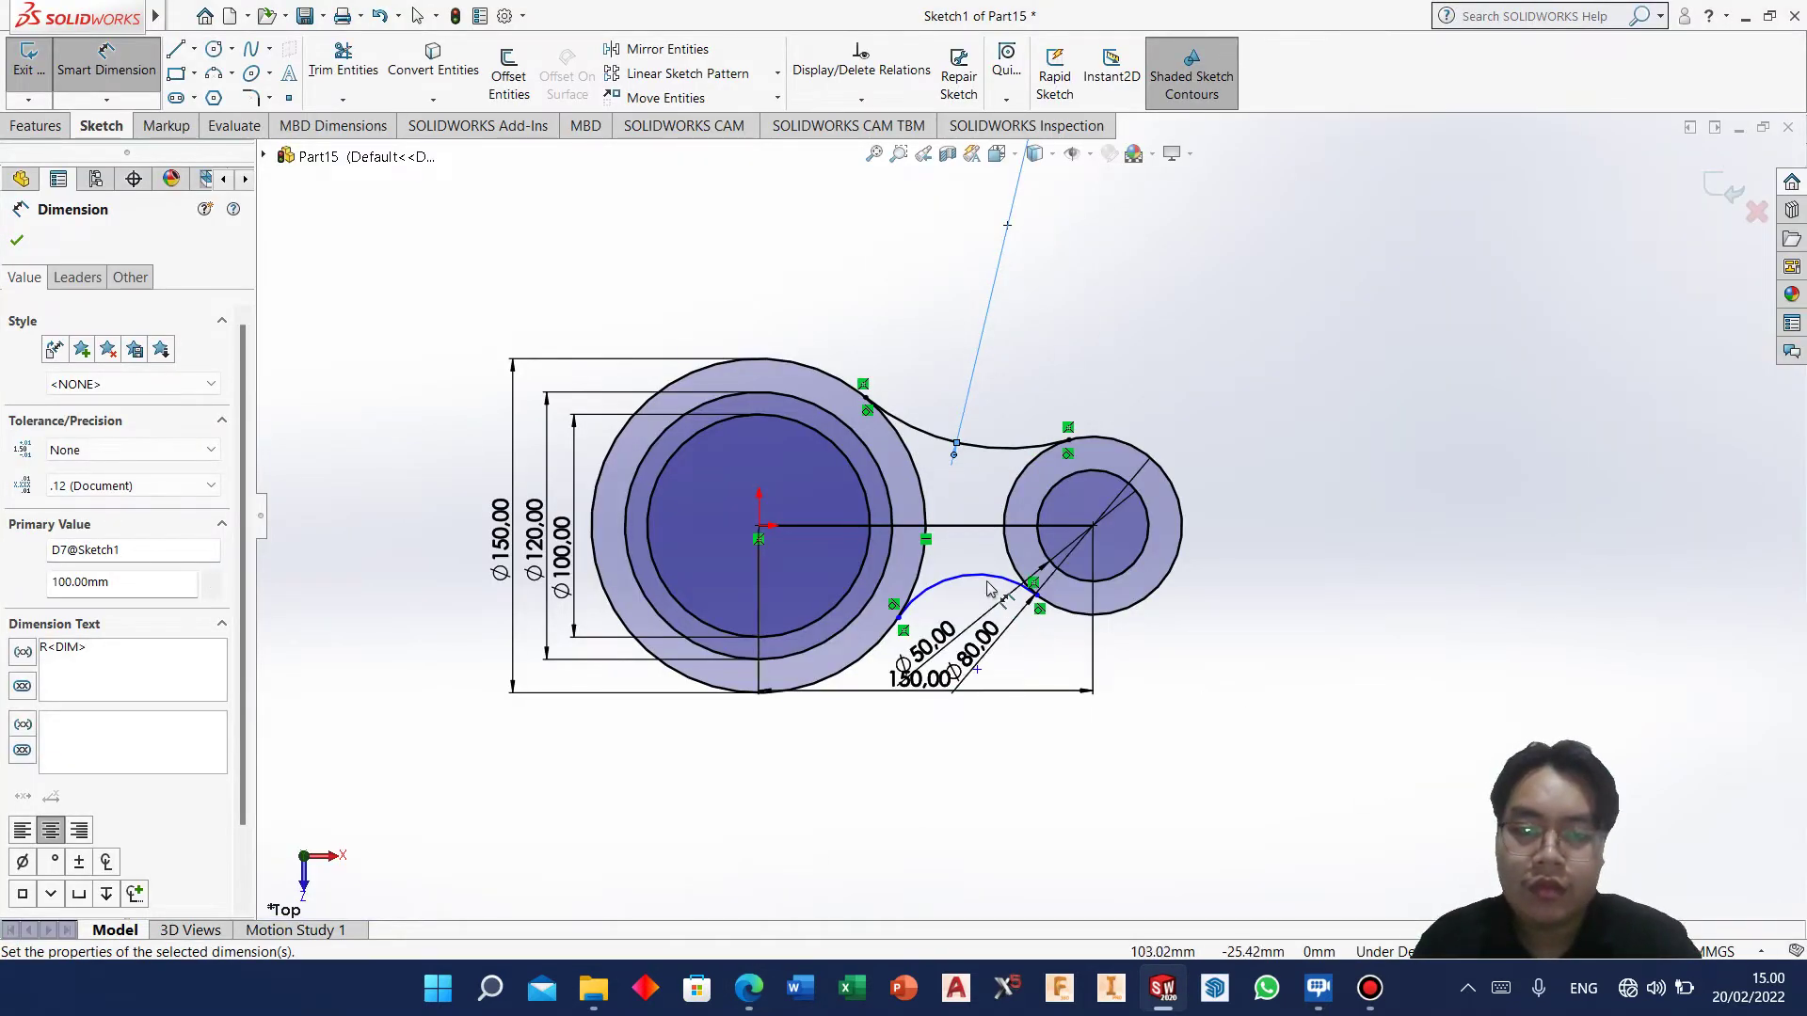
Set the lower arc to R100 and delete the horizontal centre line.
click(941, 809)
text(100)
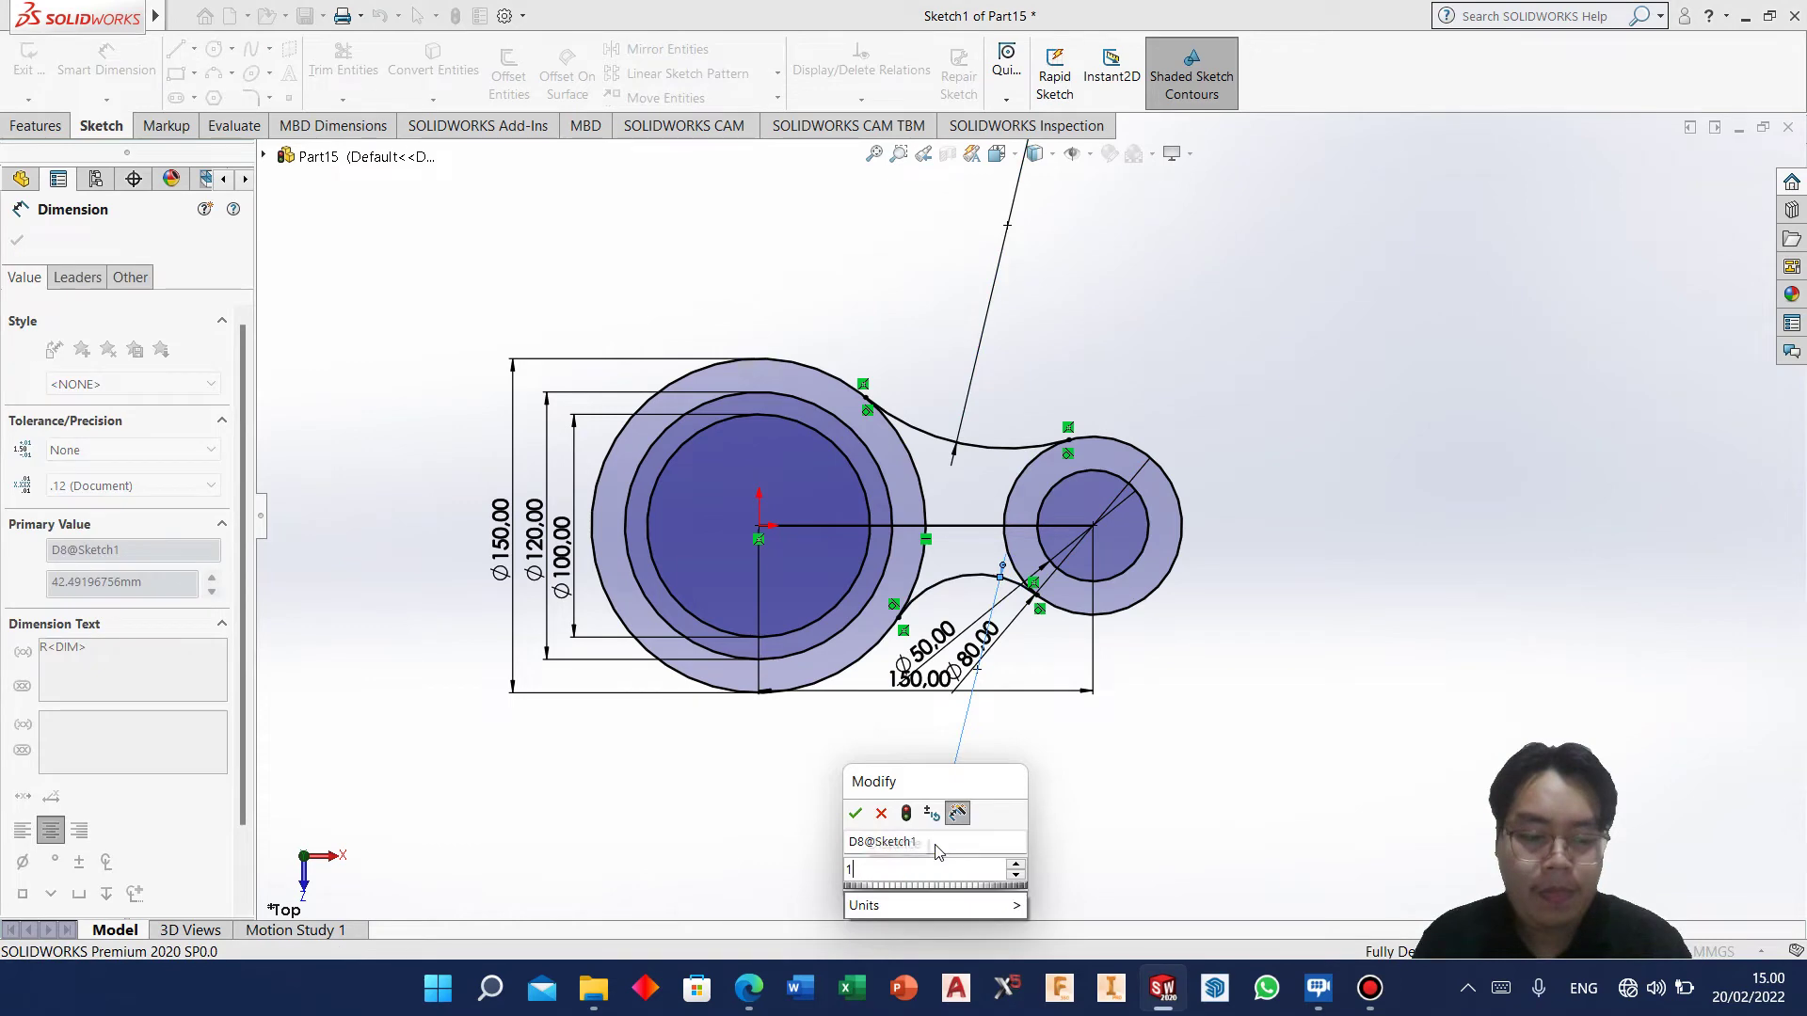
key(Return)
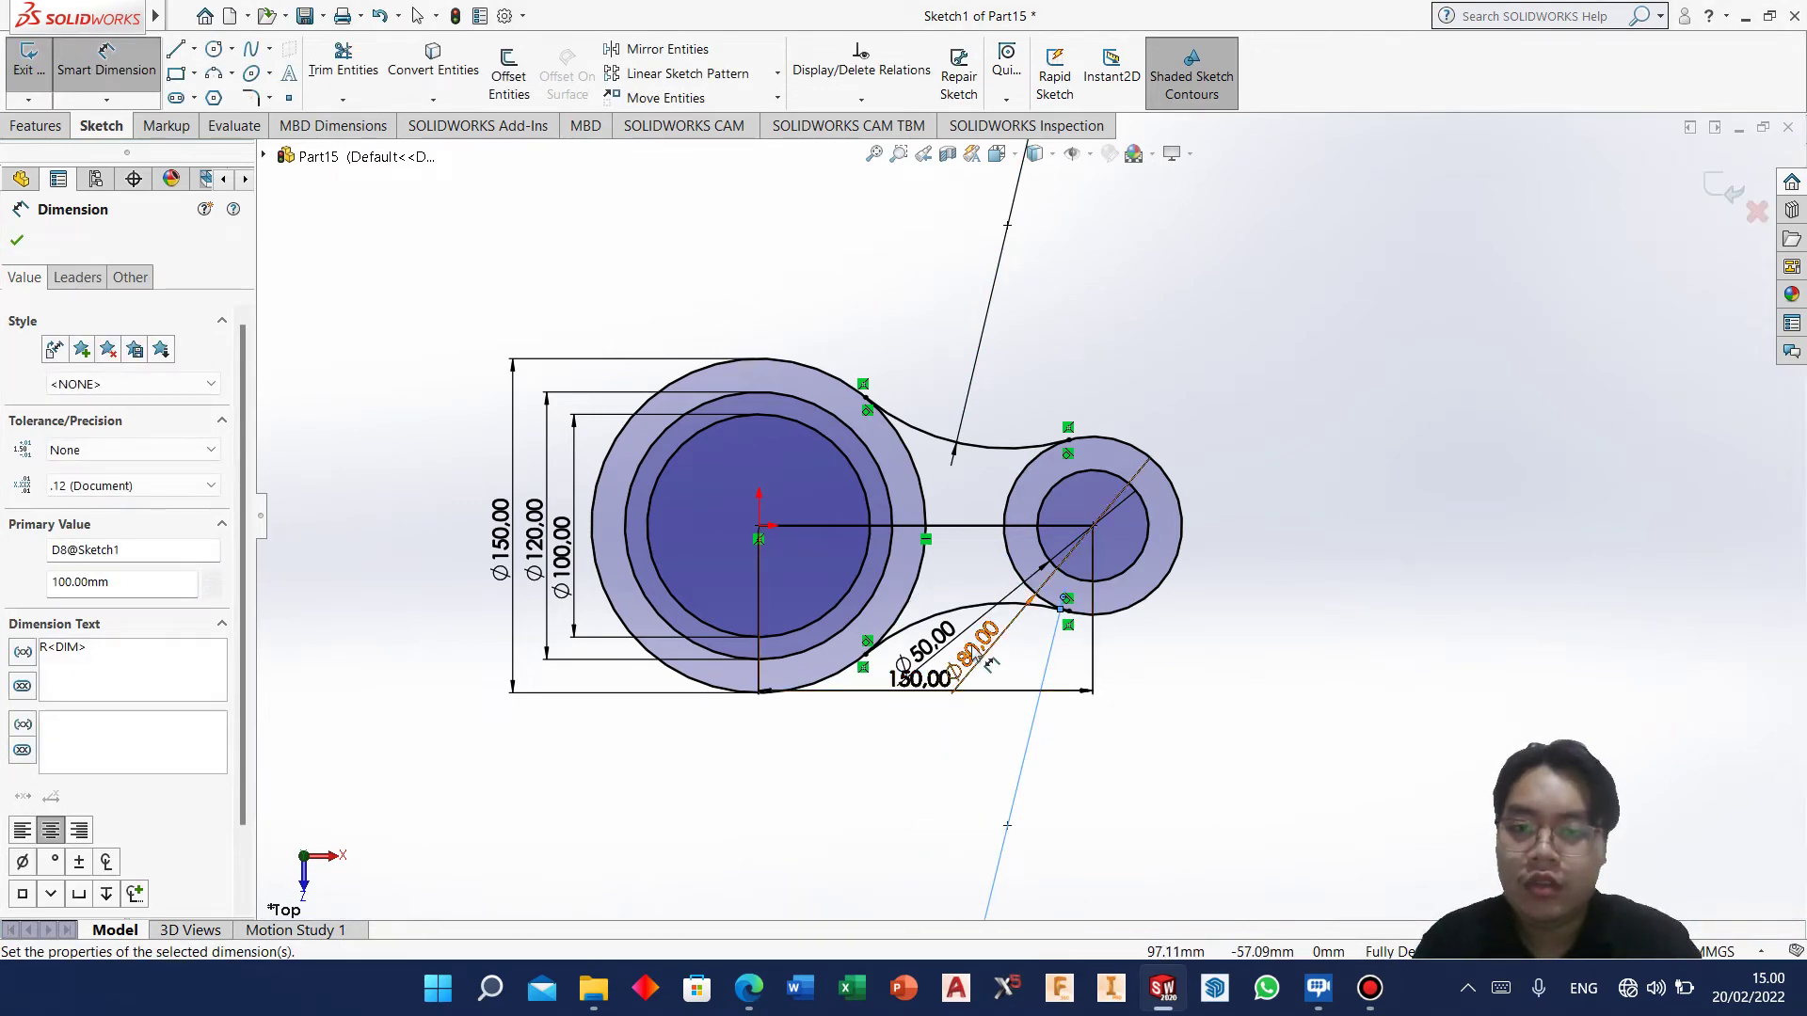
key(Escape)
click(976, 528)
key(Delete)
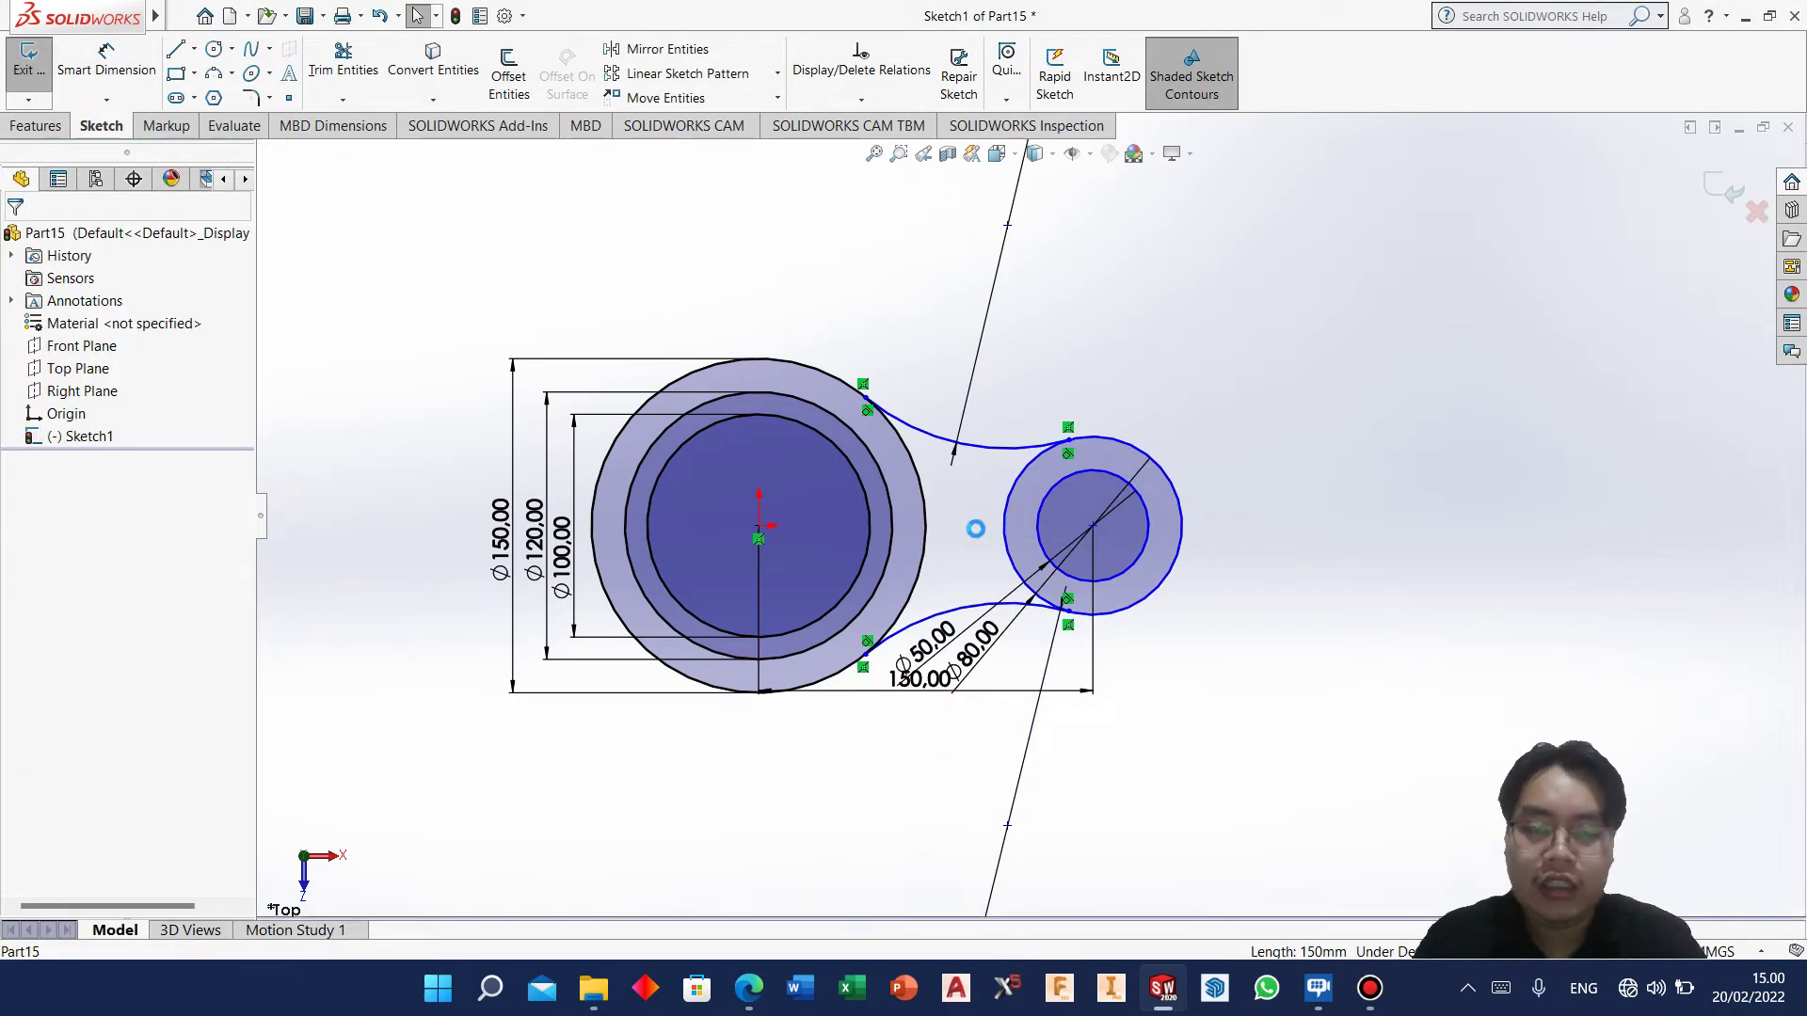
key(l)
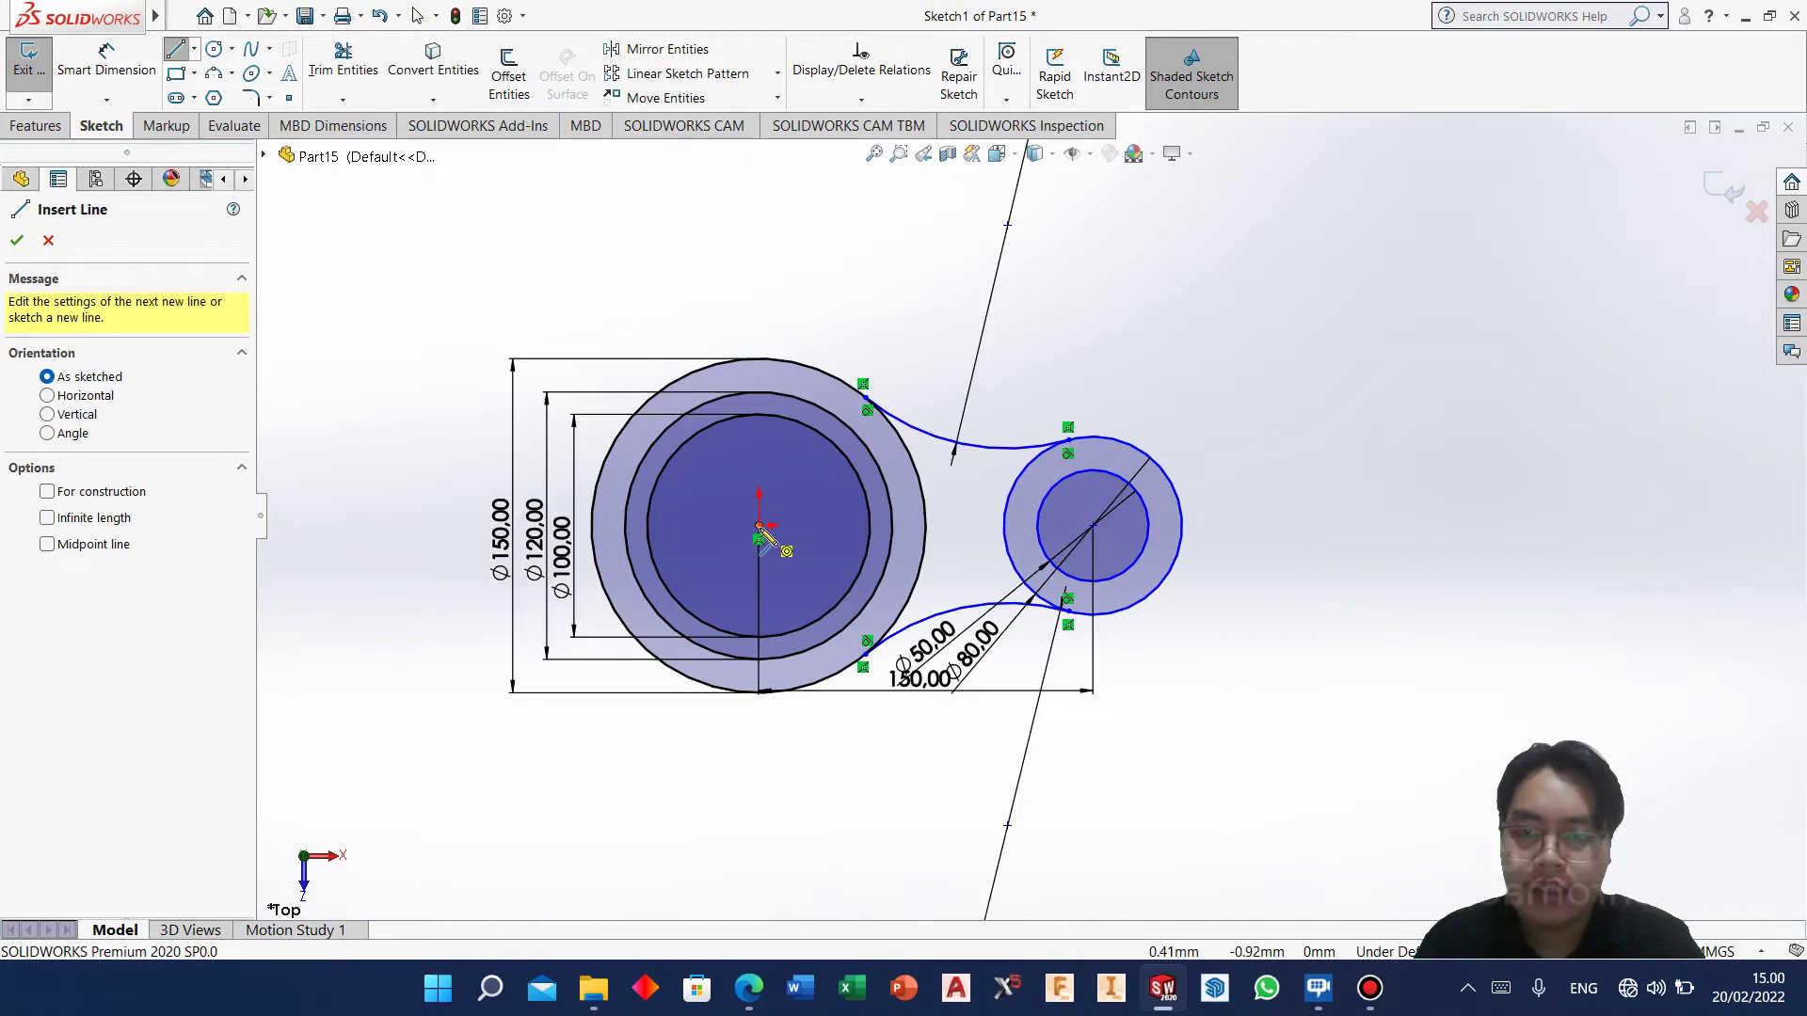
Draw a vertical line from the origin and mirror both arcs and the right end circles across it.
click(758, 538)
click(760, 260)
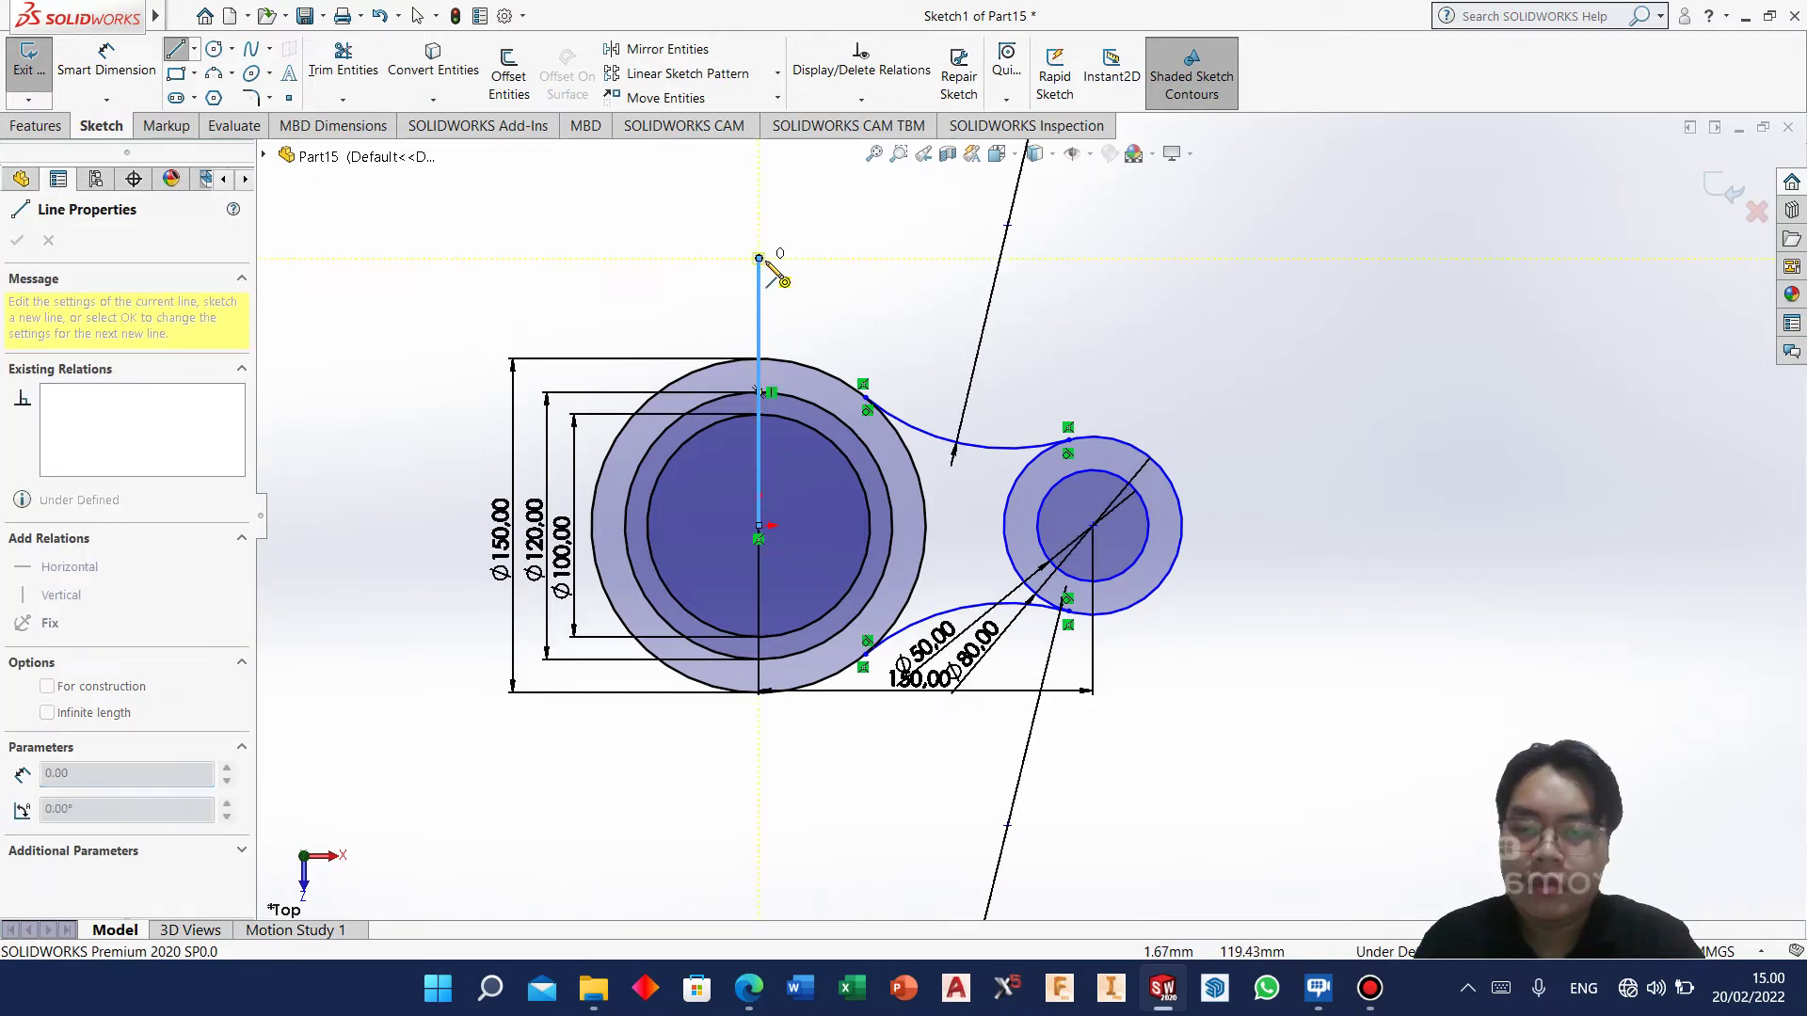
key(Escape)
click(658, 49)
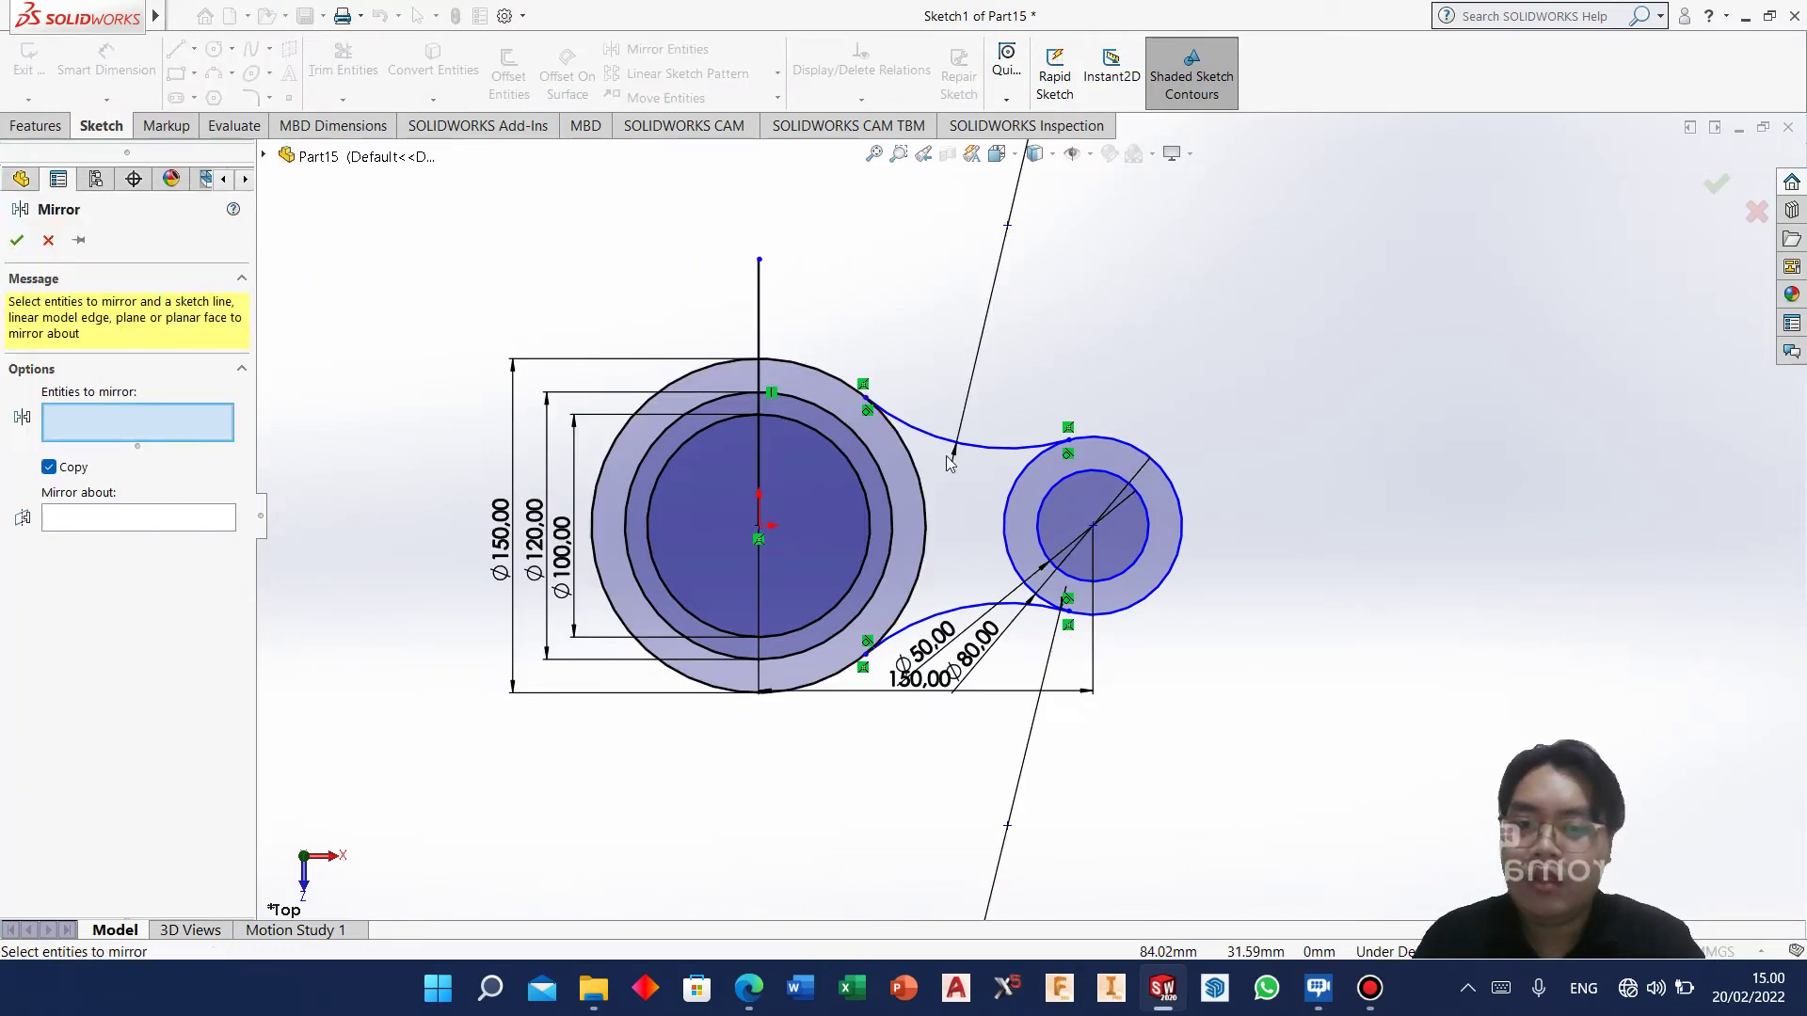
click(998, 445)
click(957, 617)
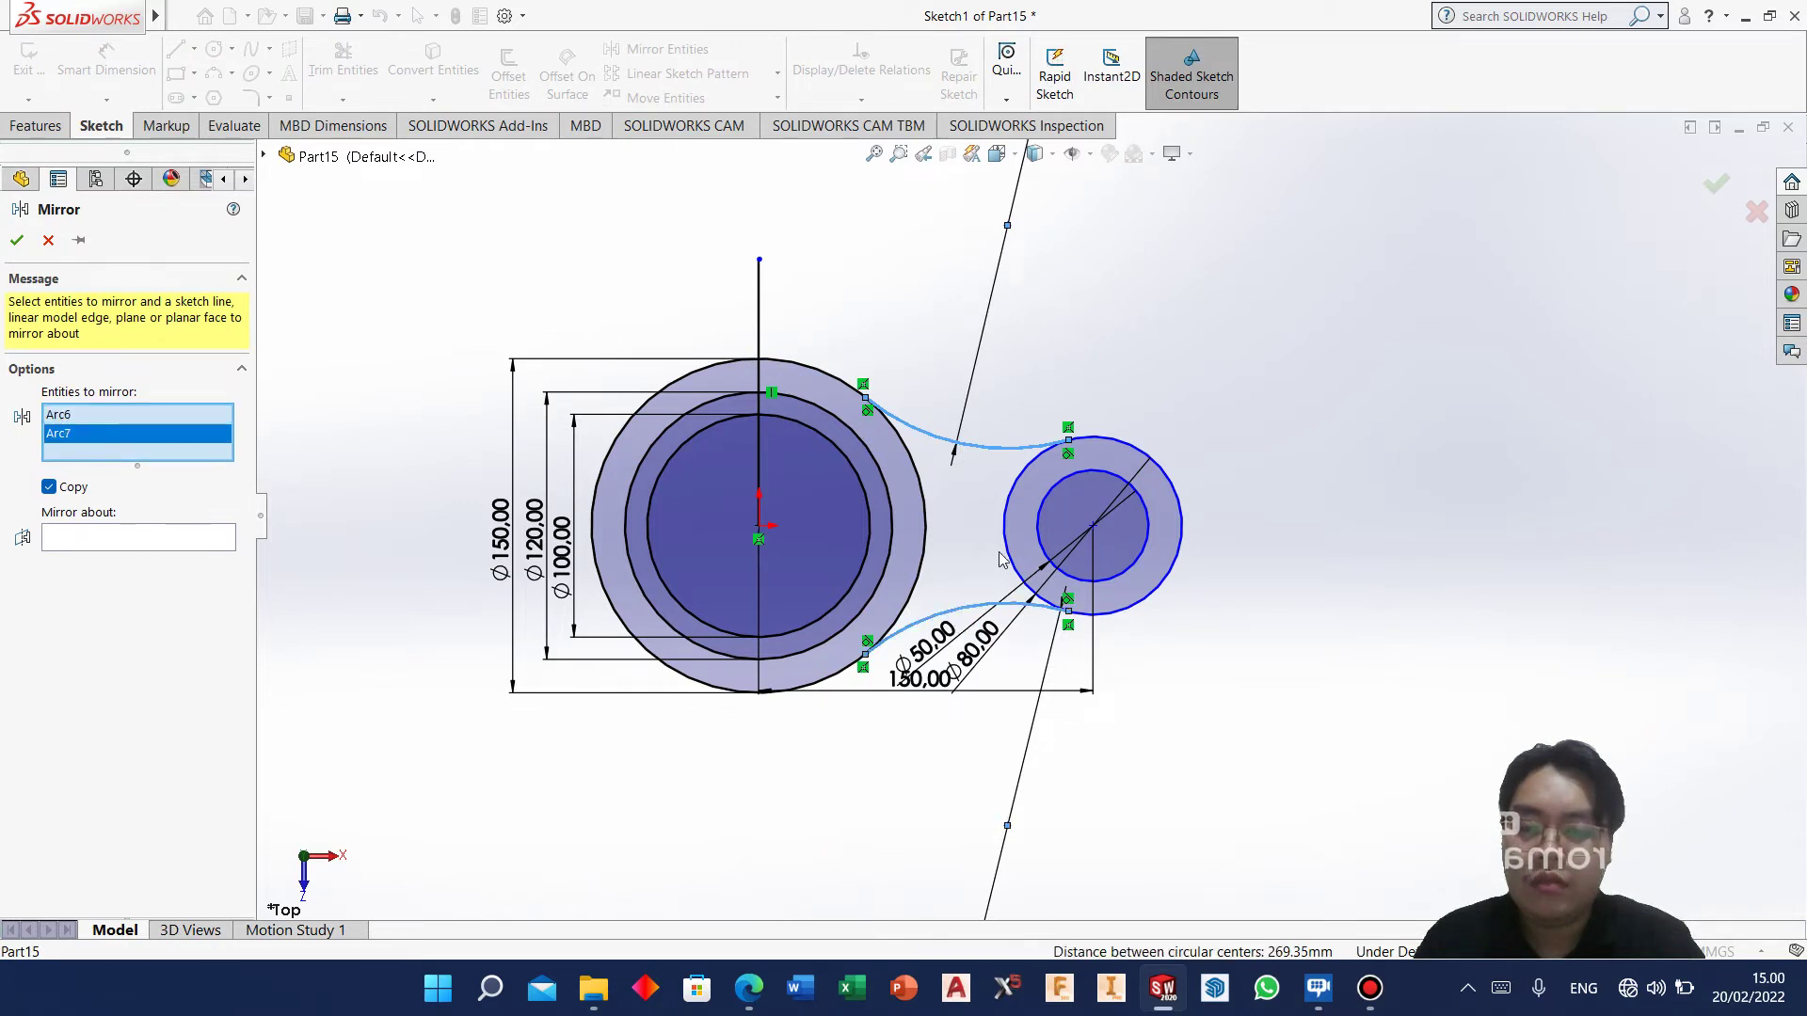
click(1005, 557)
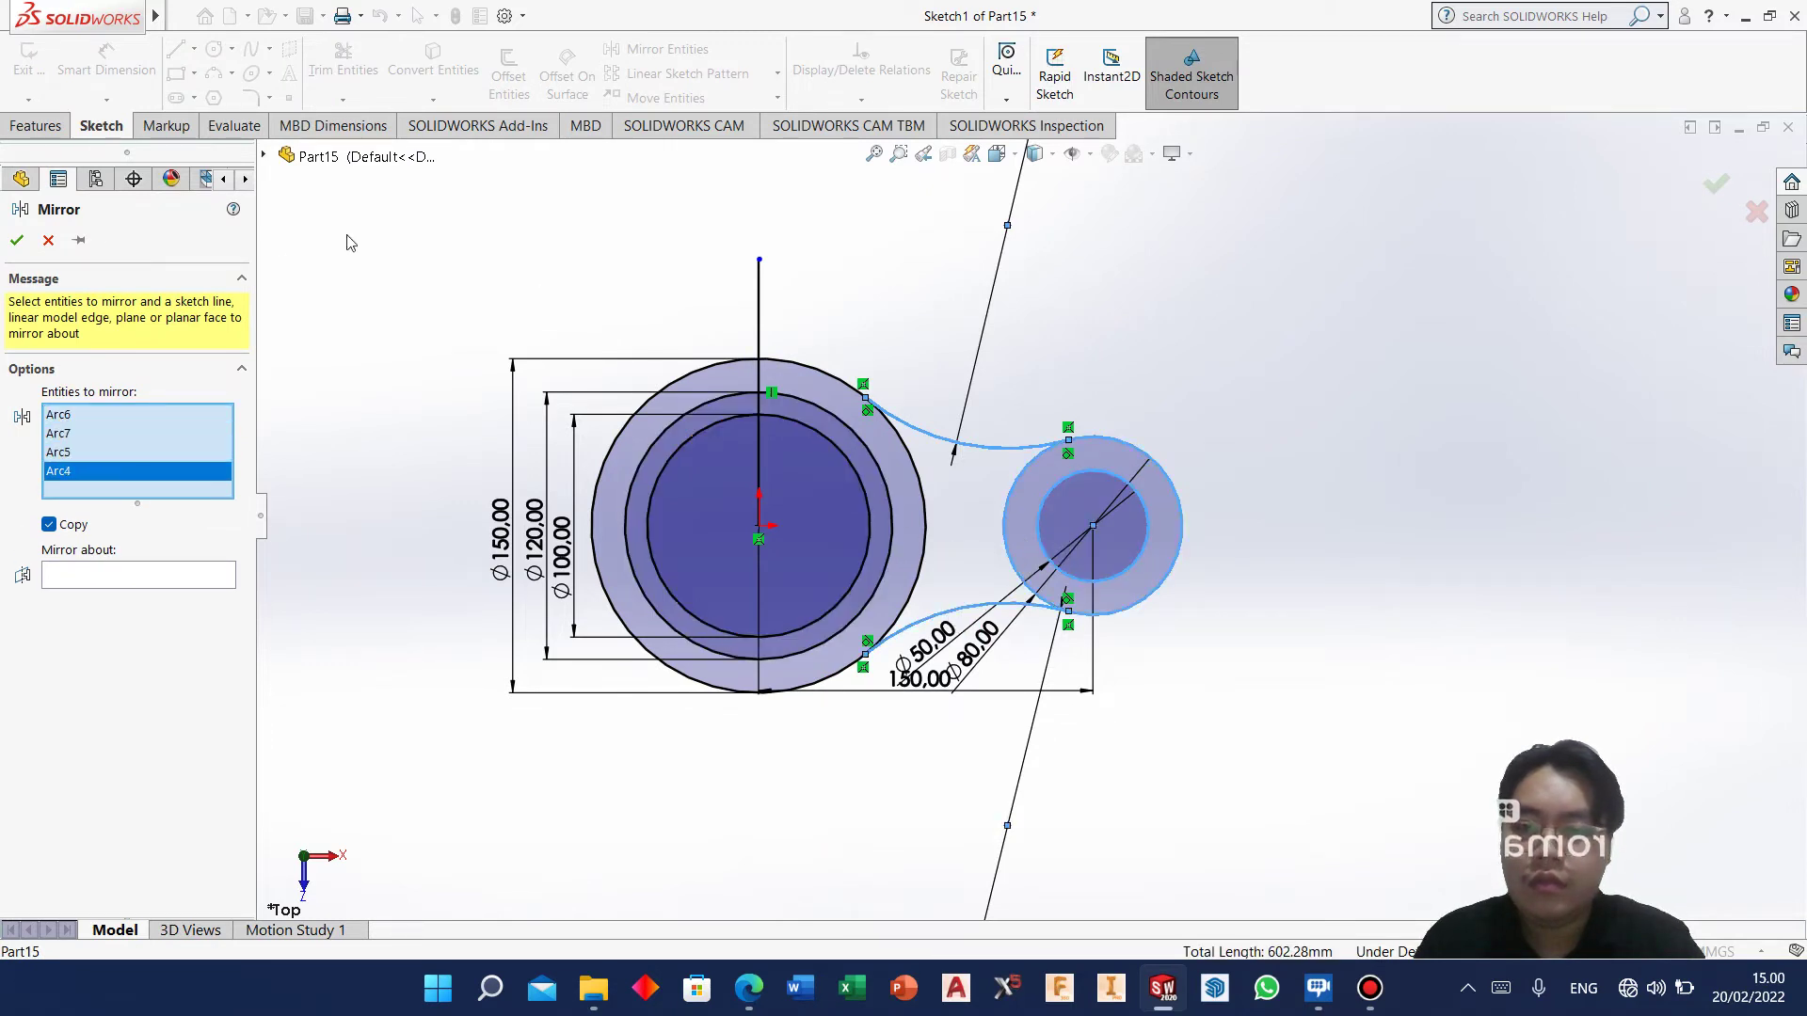
click(203, 575)
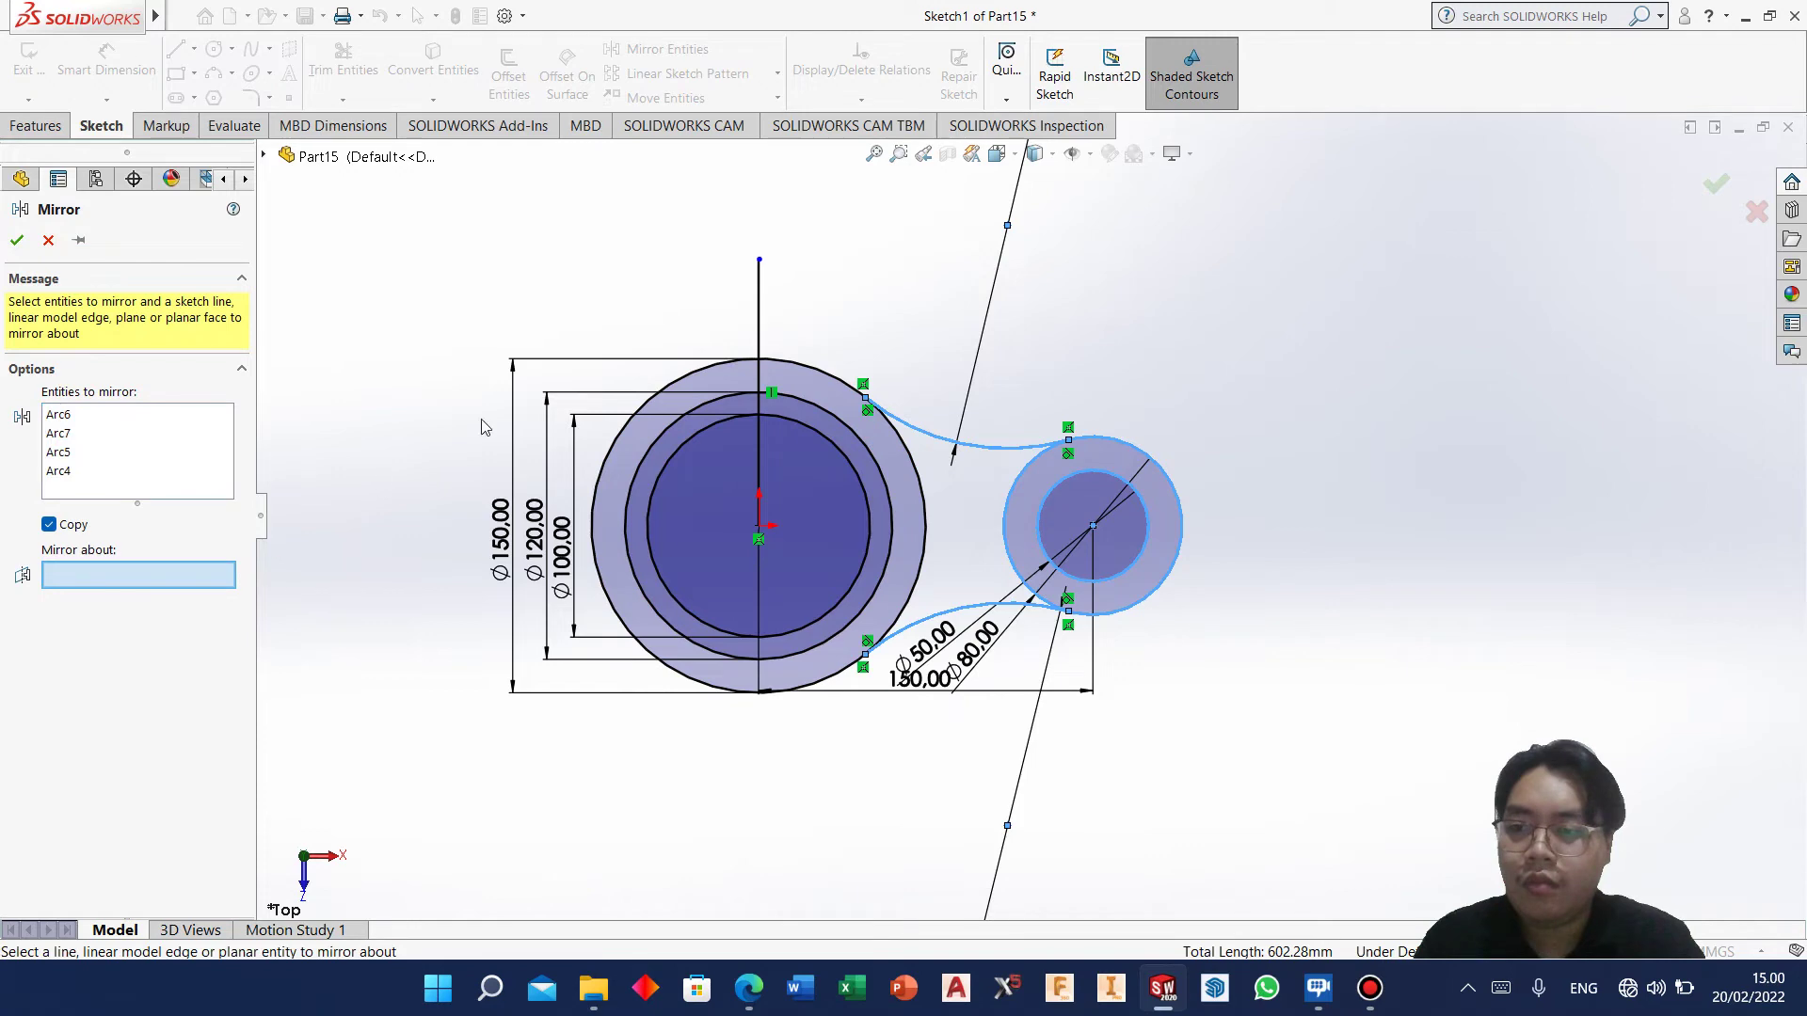
click(759, 324)
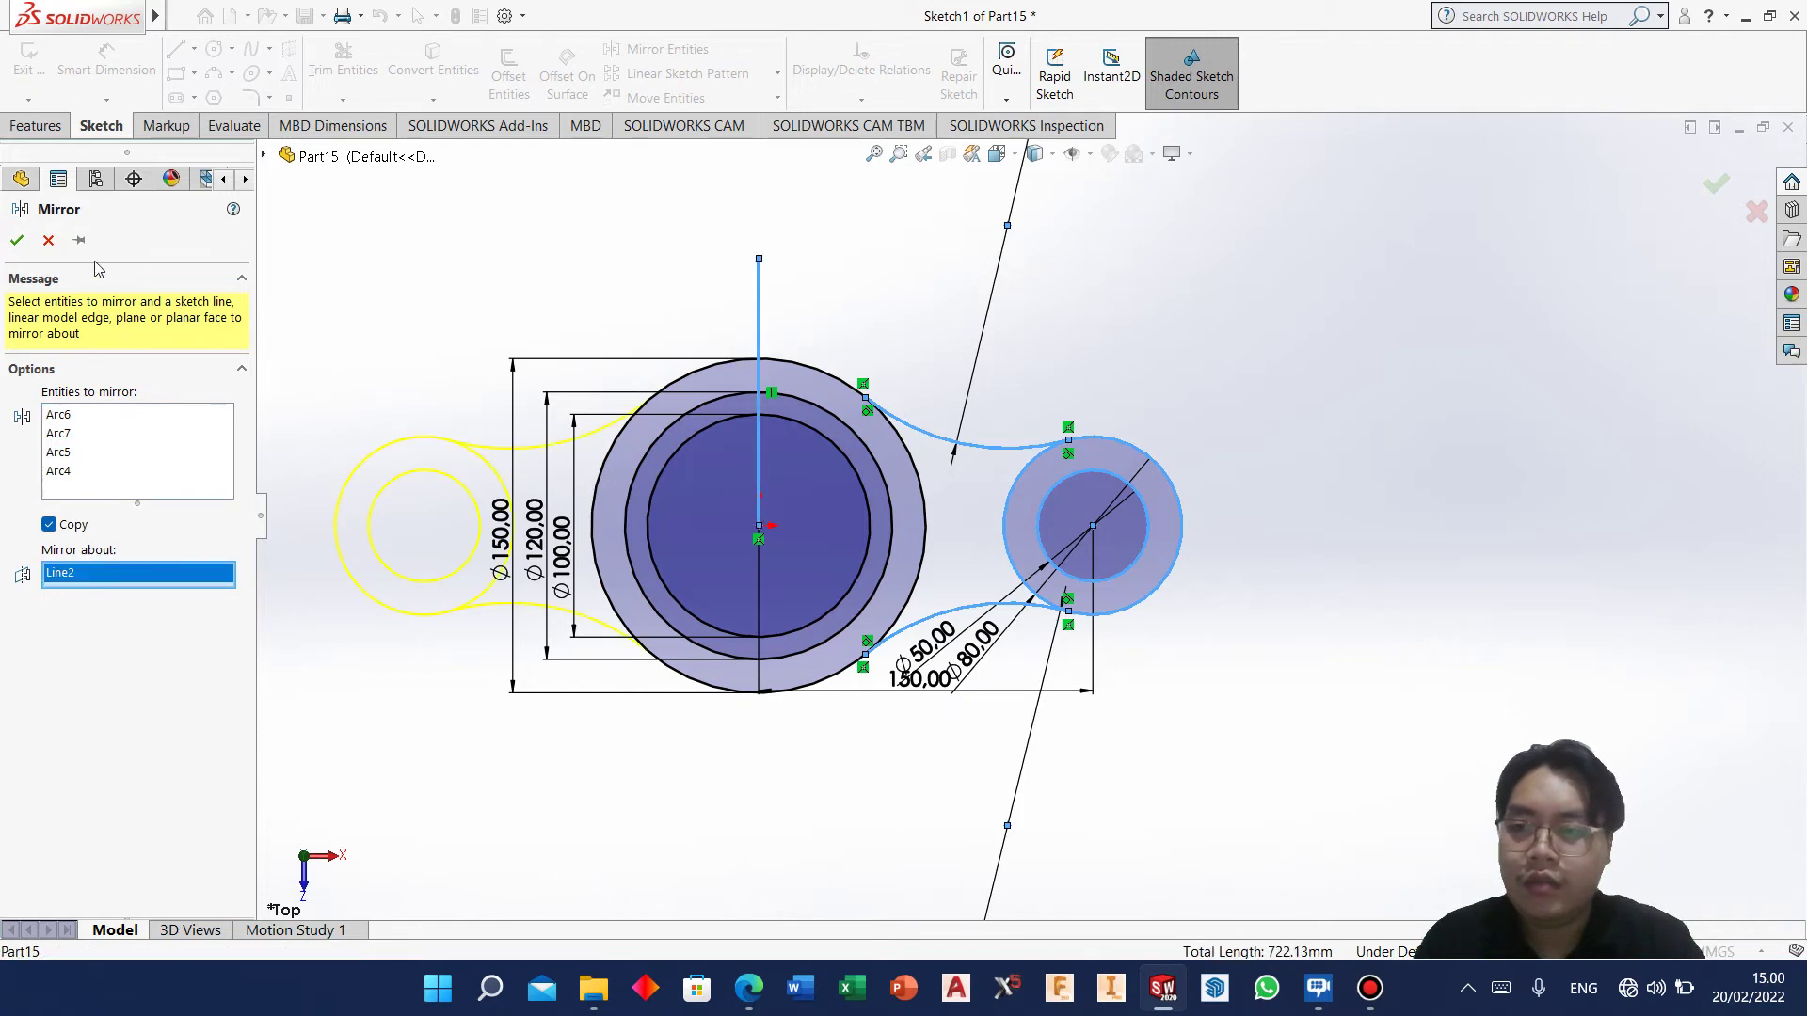
click(17, 241)
click(743, 988)
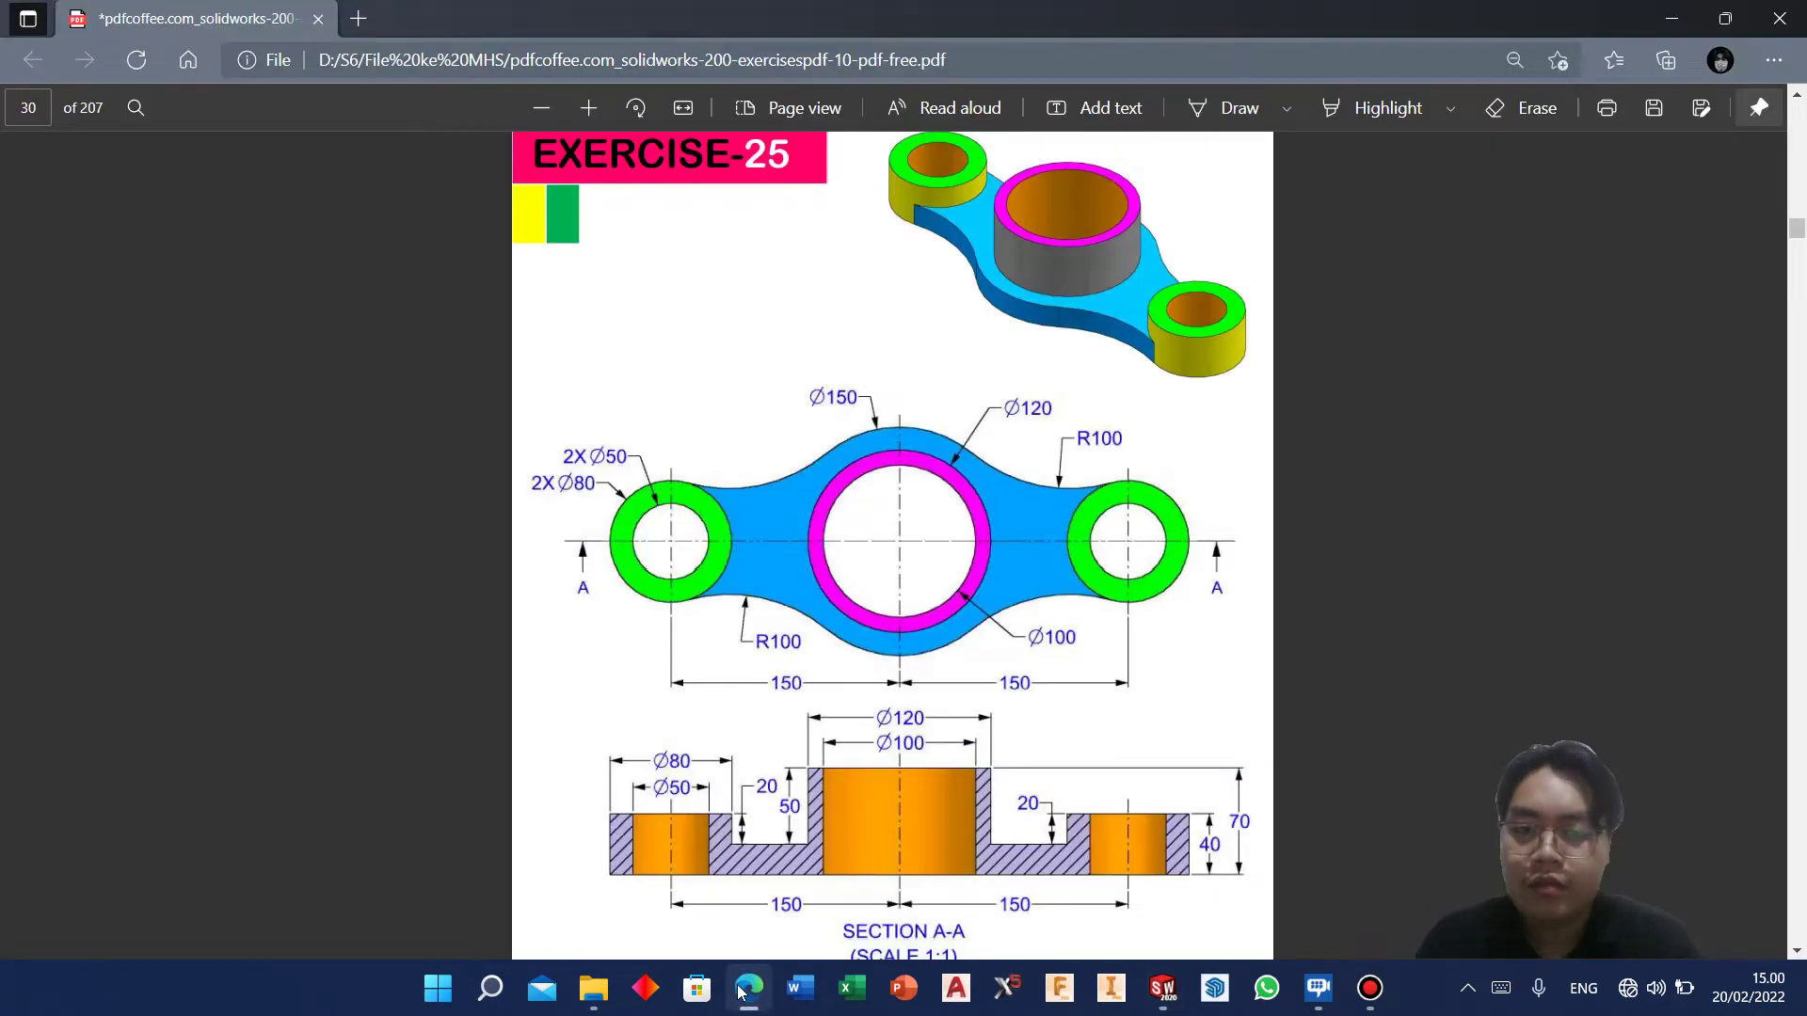
Trim the Ø150 circle's overlapping side arc and delete the leftover vertical line.
click(736, 983)
click(343, 59)
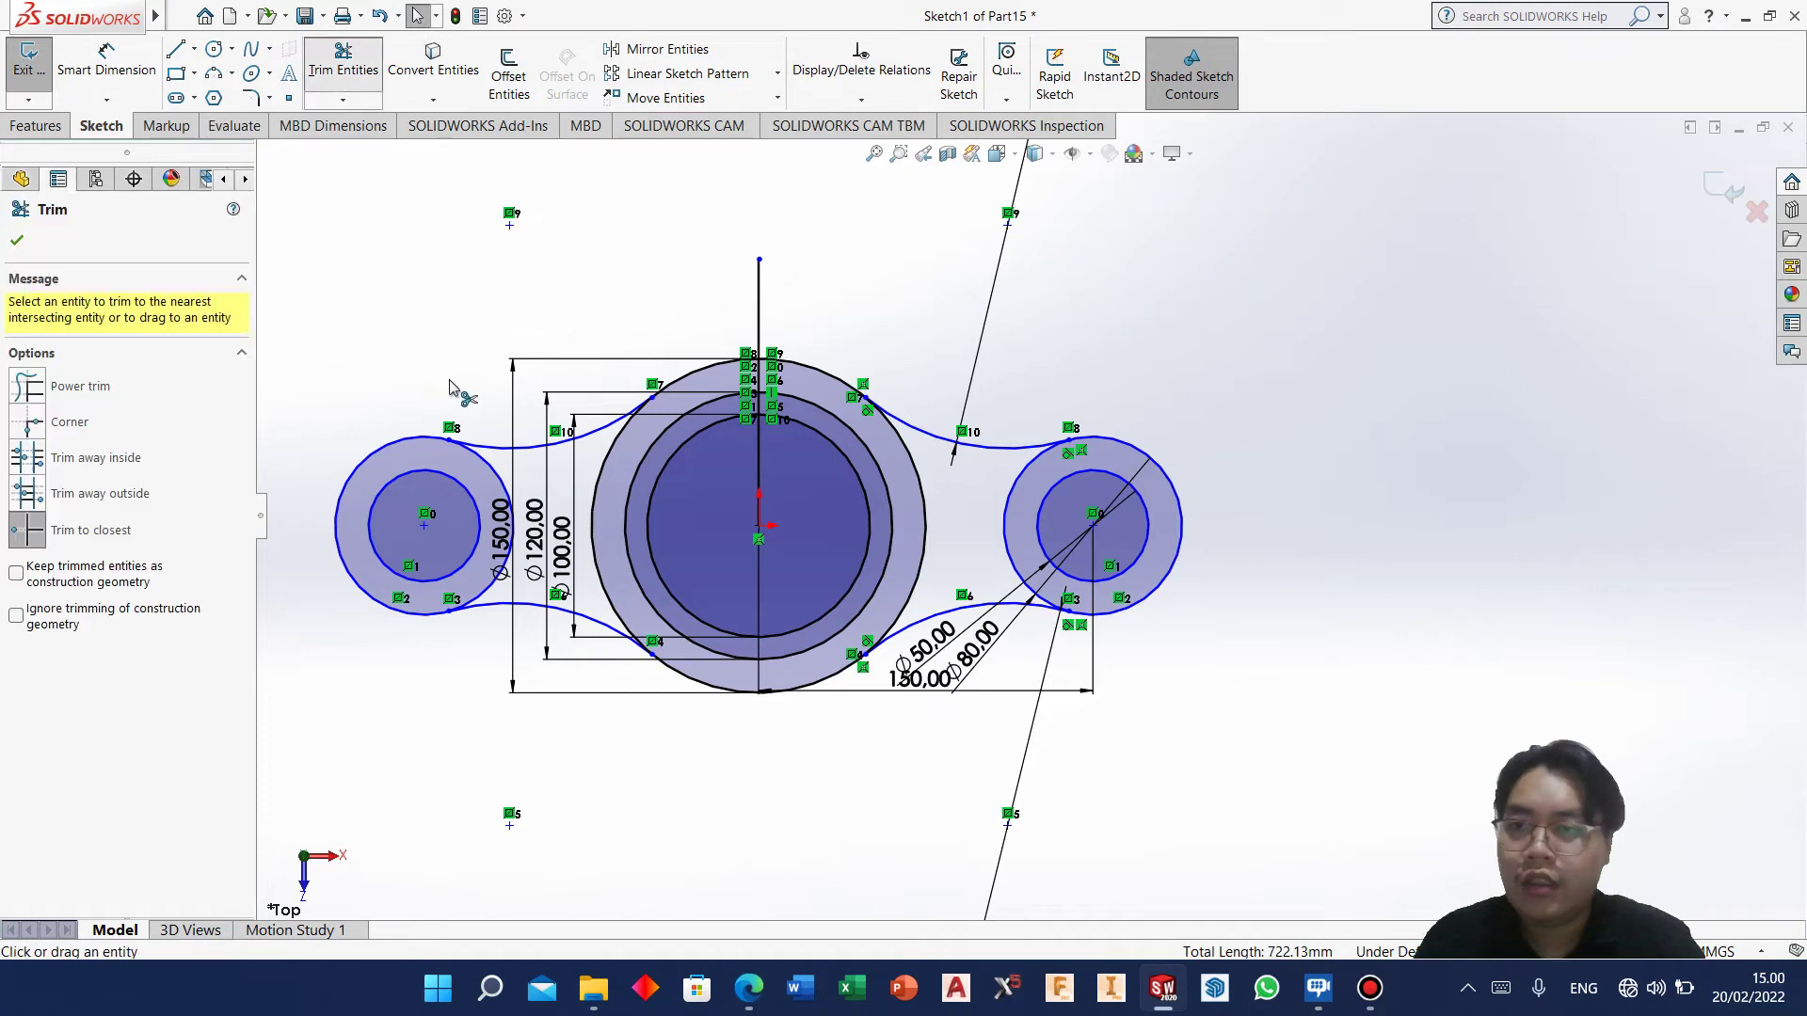
click(926, 523)
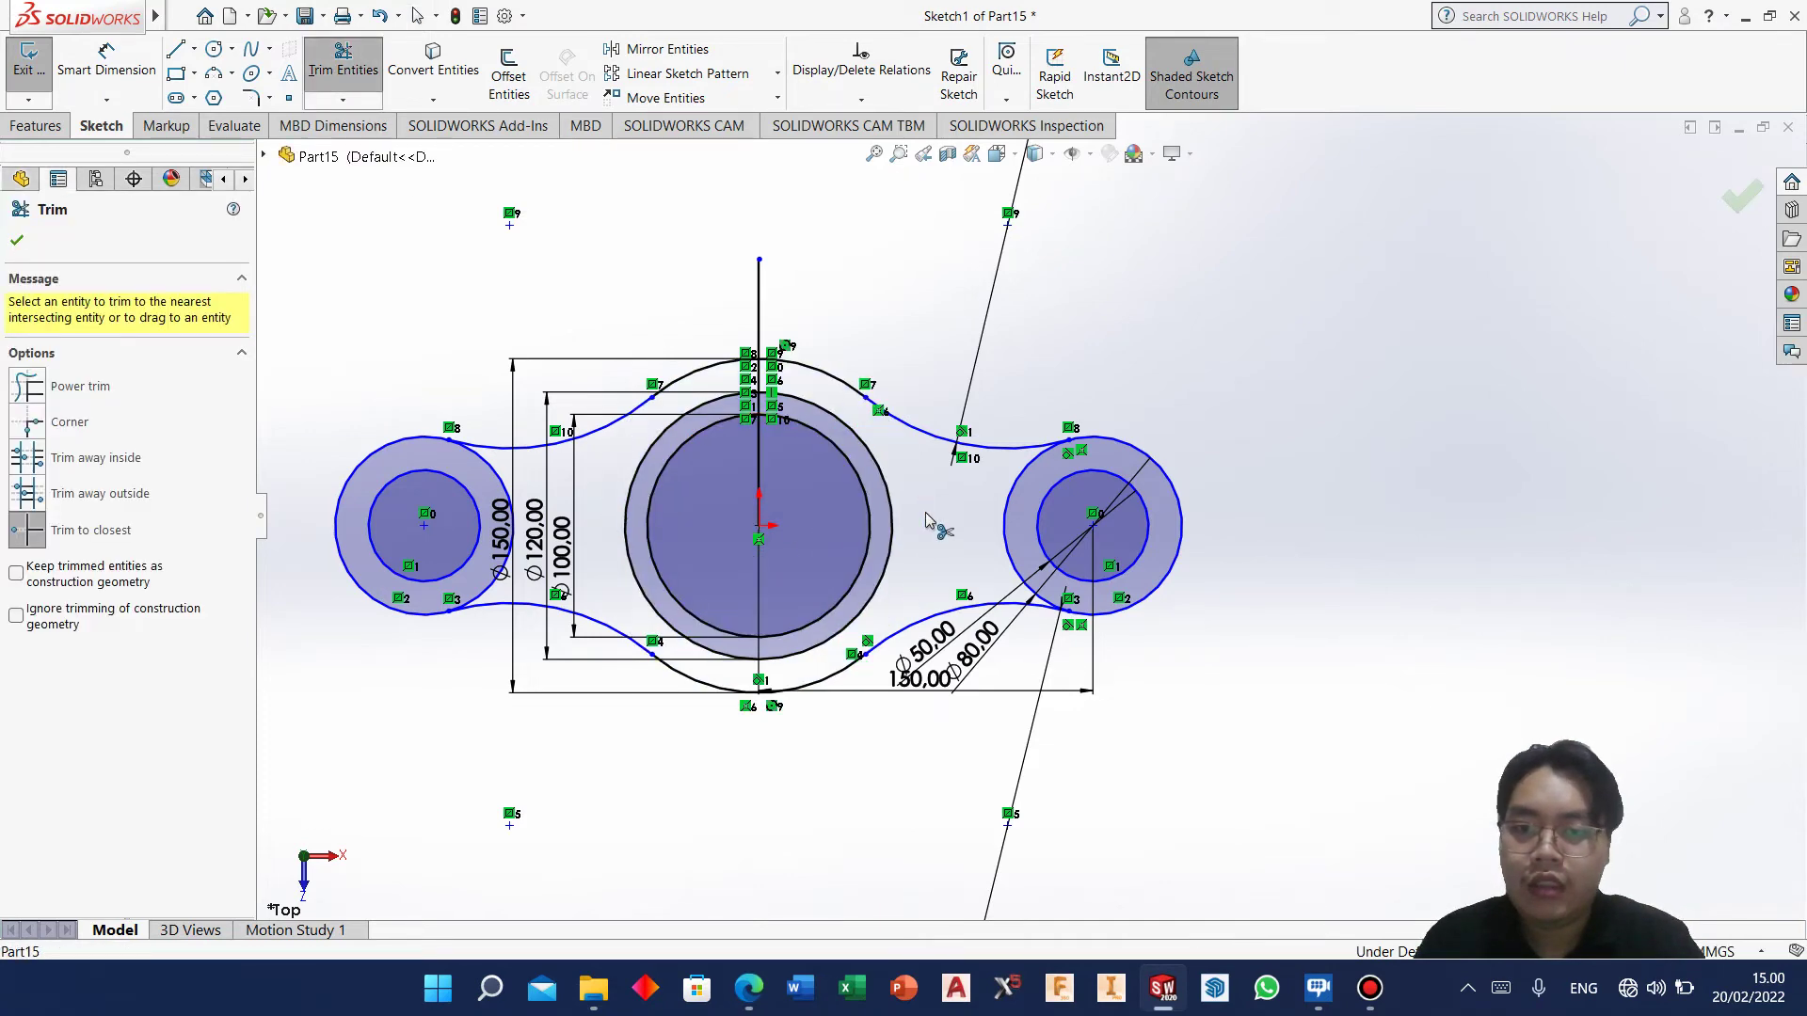
key(Escape)
click(758, 298)
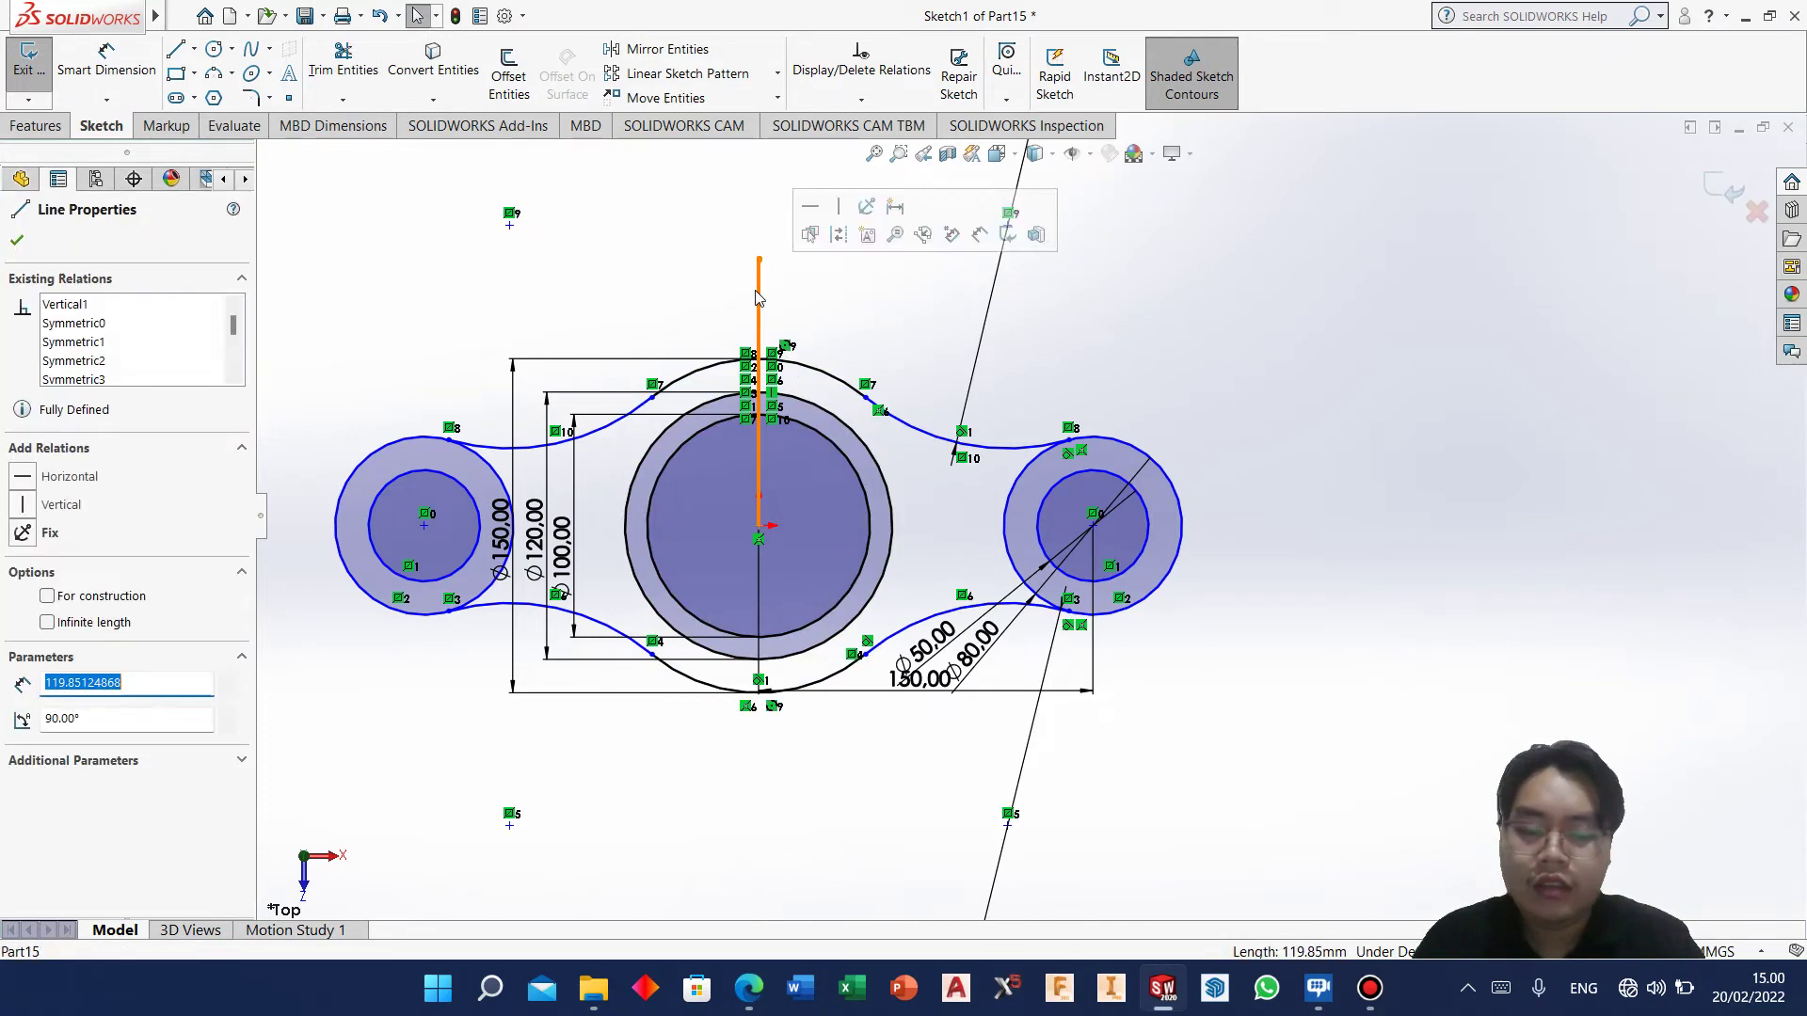
key(Delete)
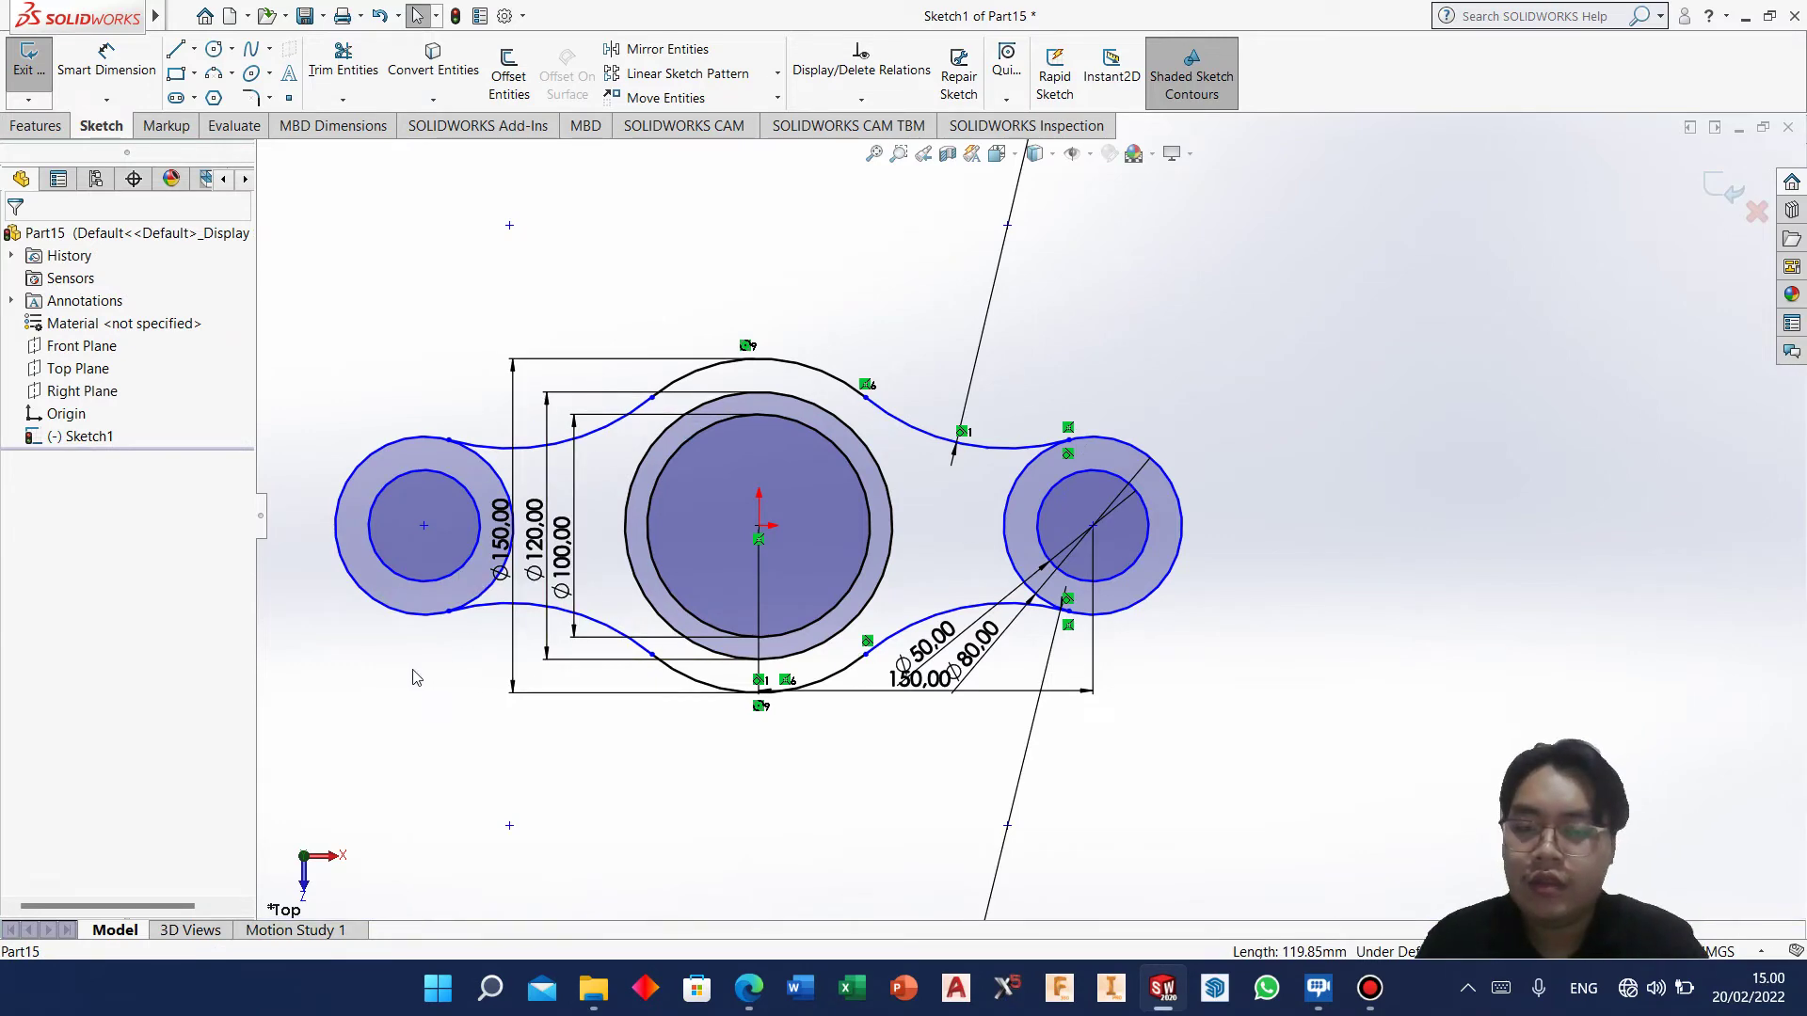
click(36, 125)
click(37, 70)
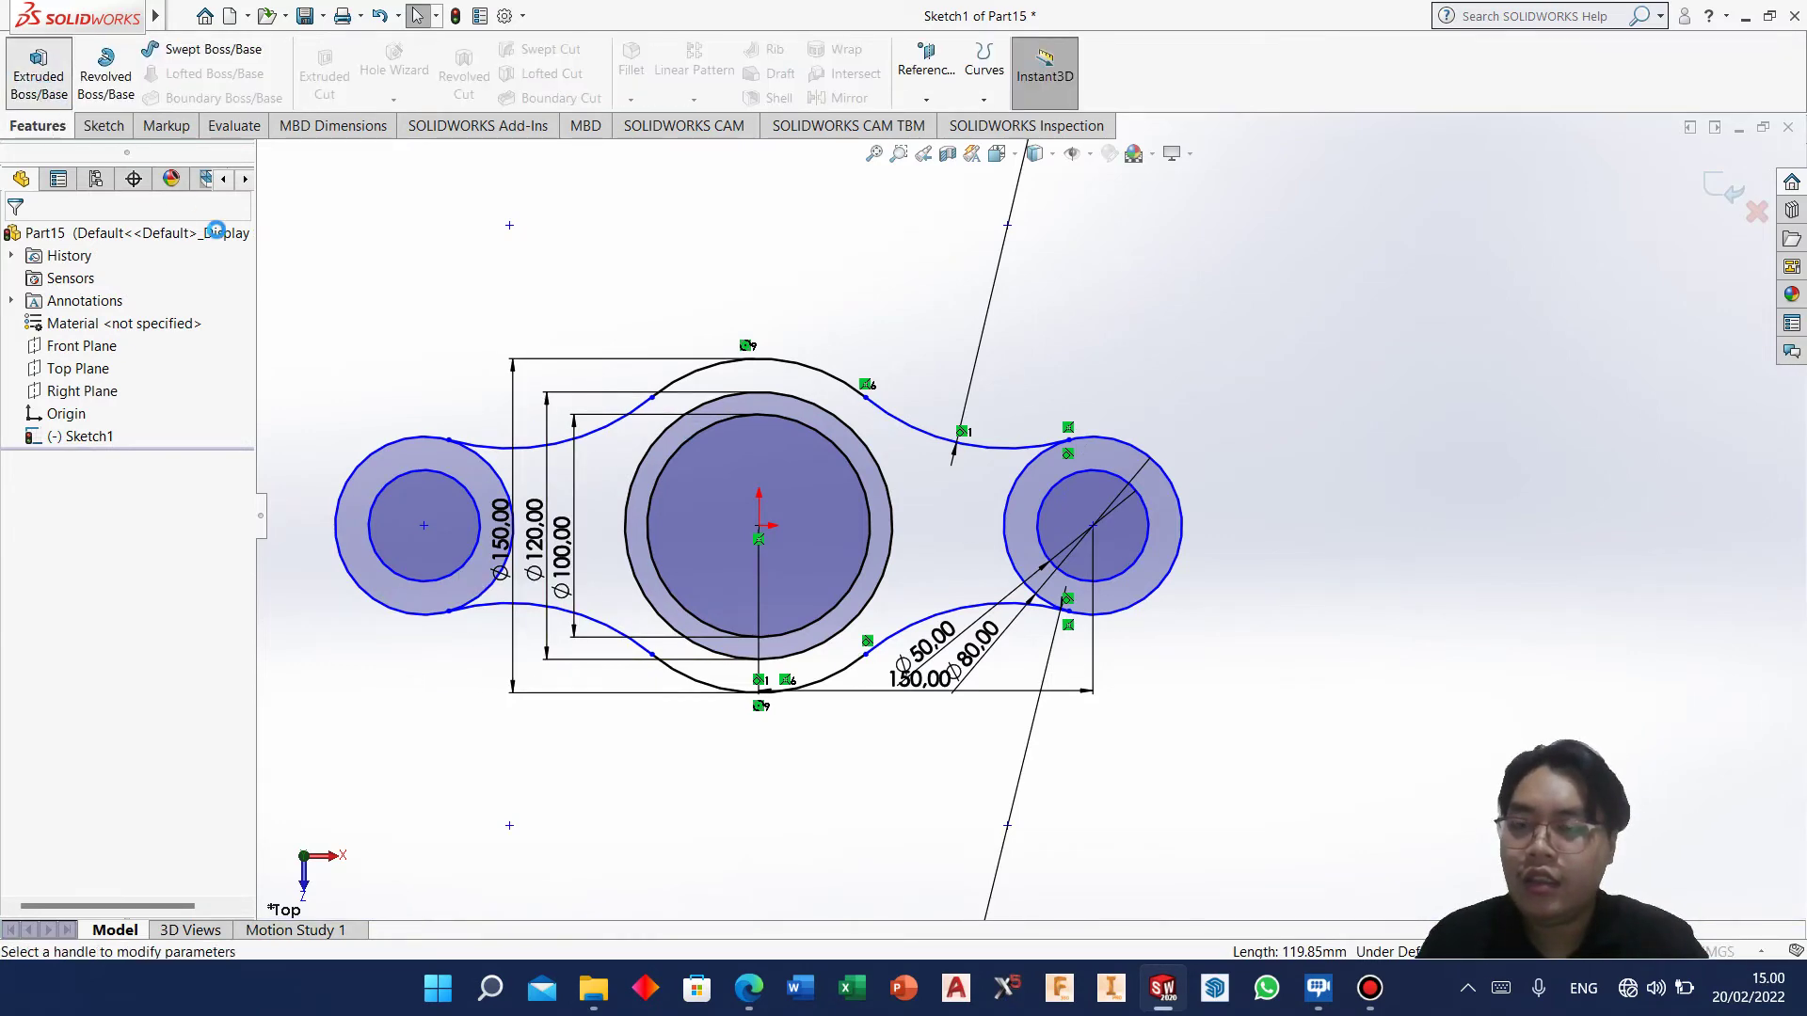
Extrude the link outline region 20 mm as the base plate.
click(907, 503)
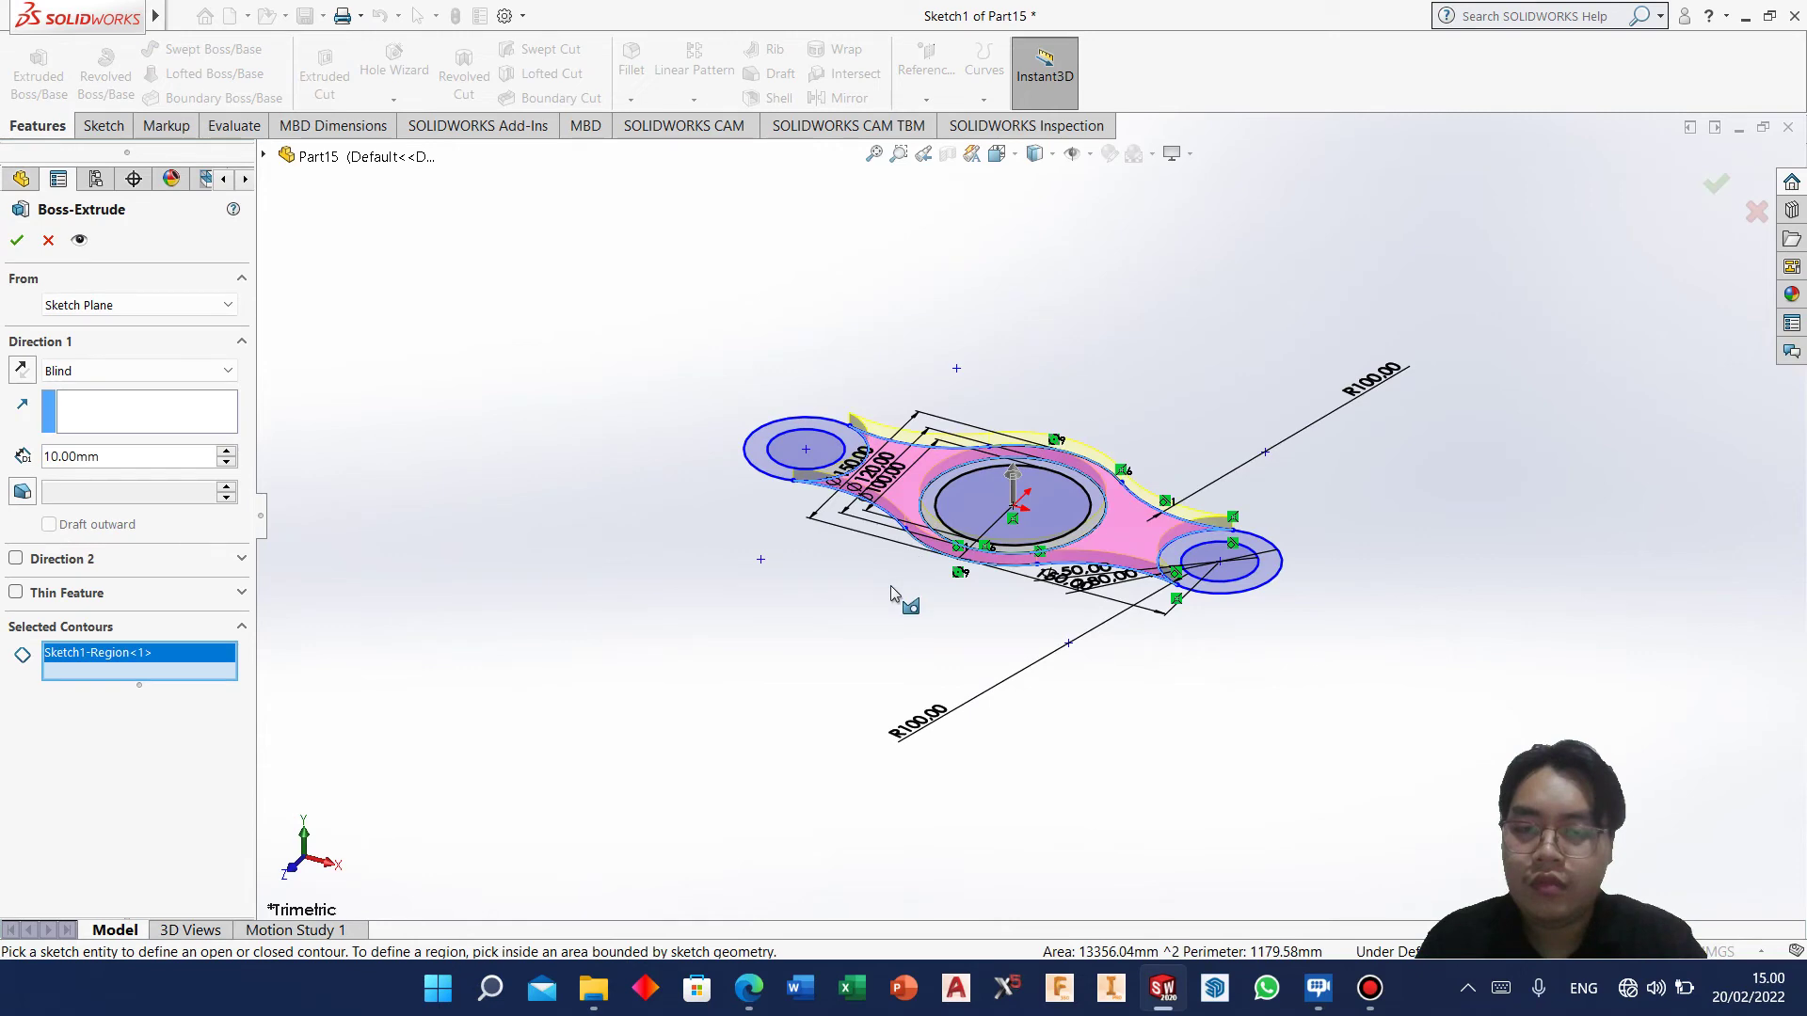
click(759, 1009)
scroll(772, 779, down, 2)
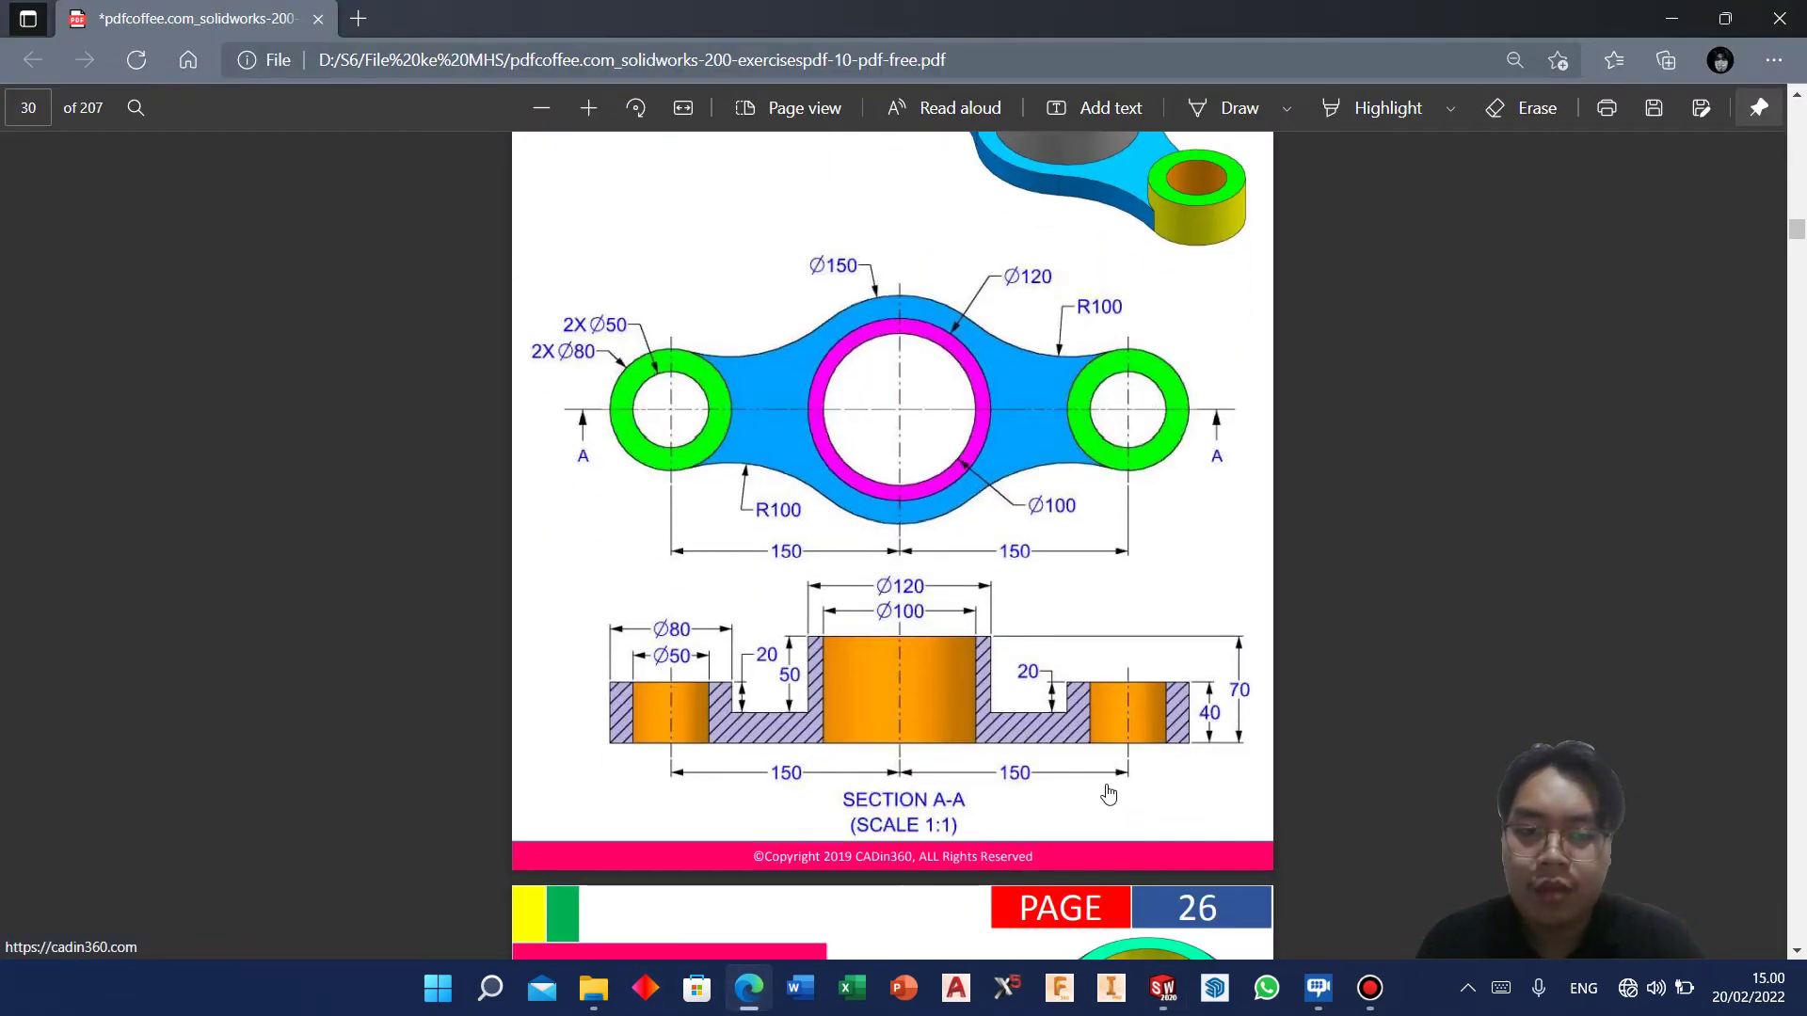
click(741, 999)
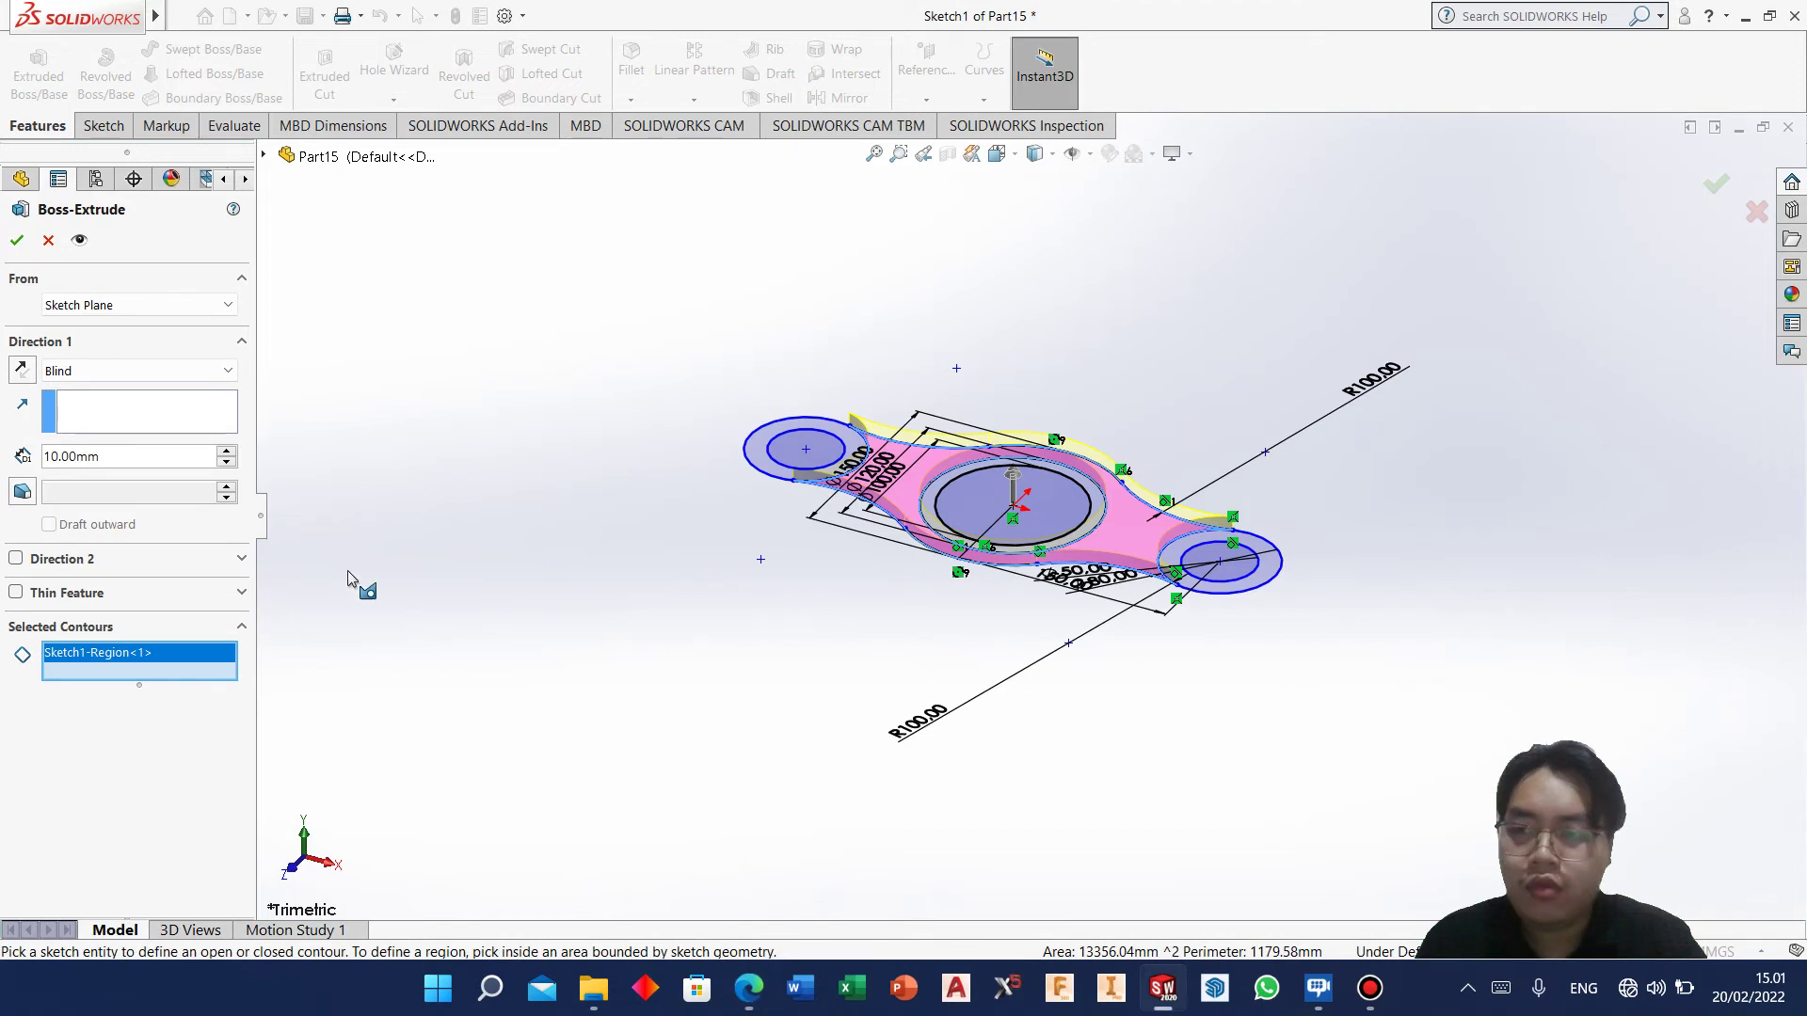
click(225, 450)
click(16, 241)
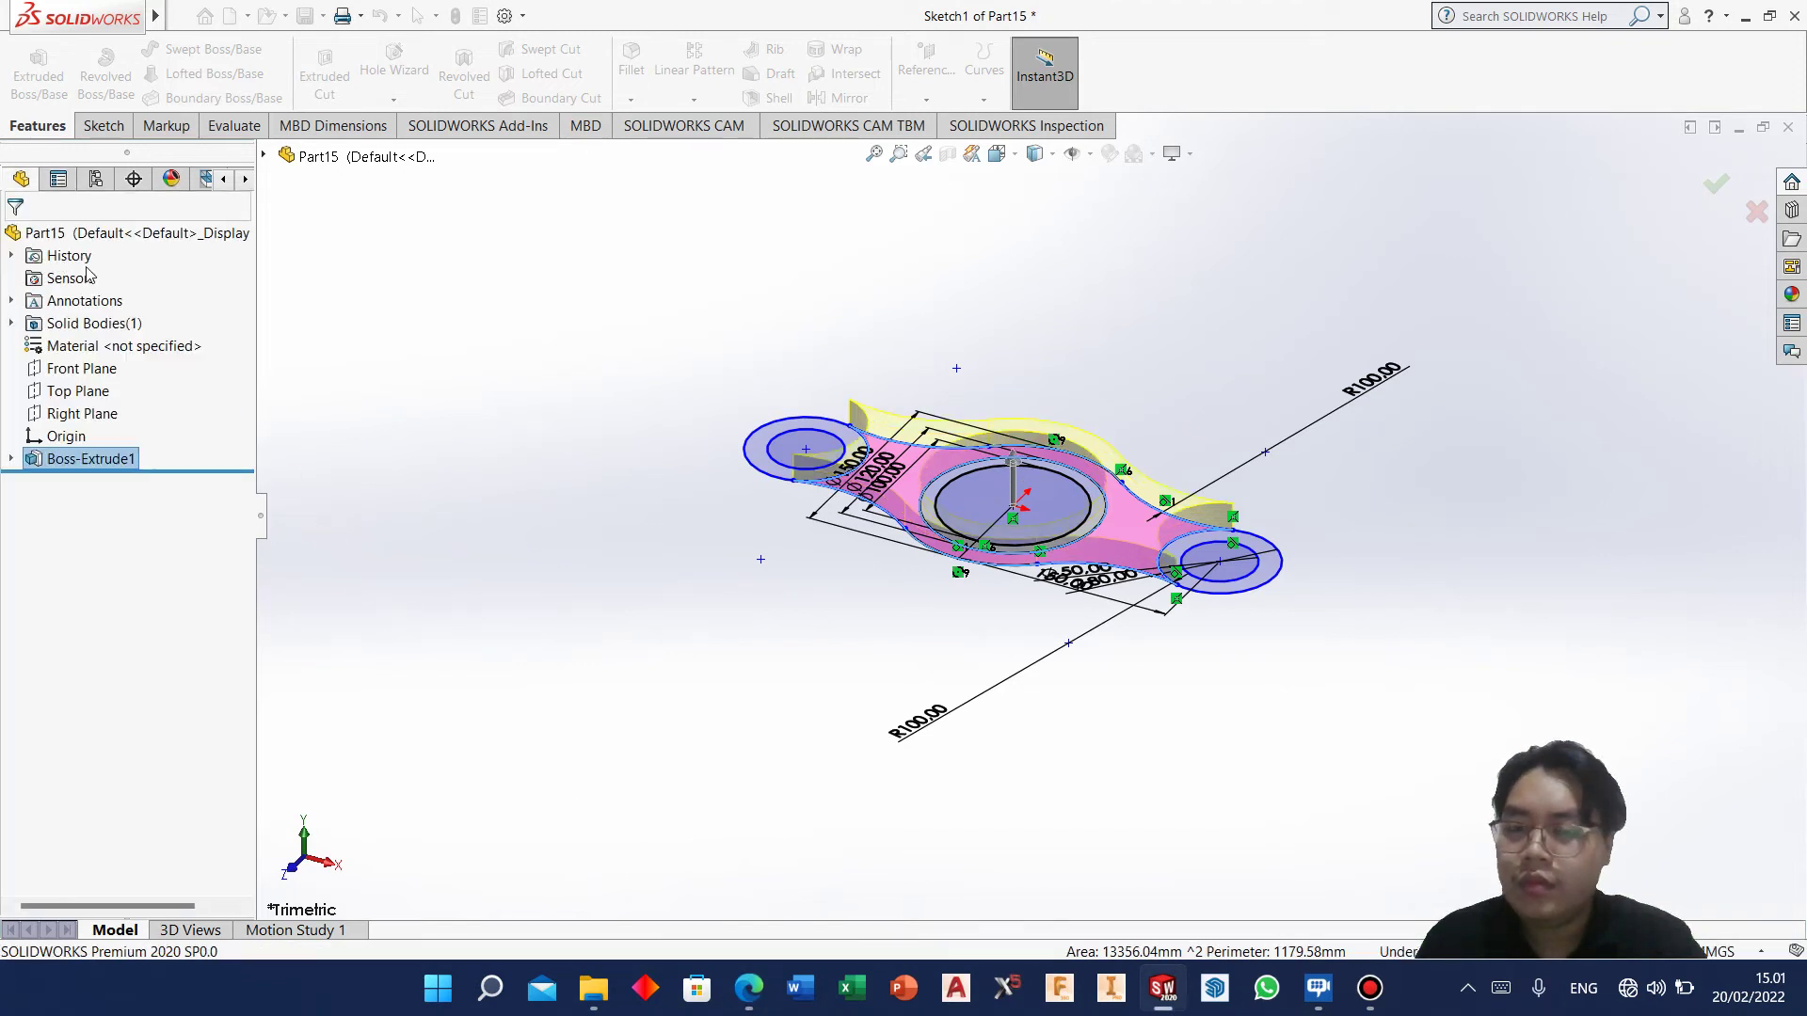
Reuse Sketch1 to extrude the central Ø120/Ø100 ring region 70 mm tall.
click(10, 459)
click(104, 481)
click(37, 74)
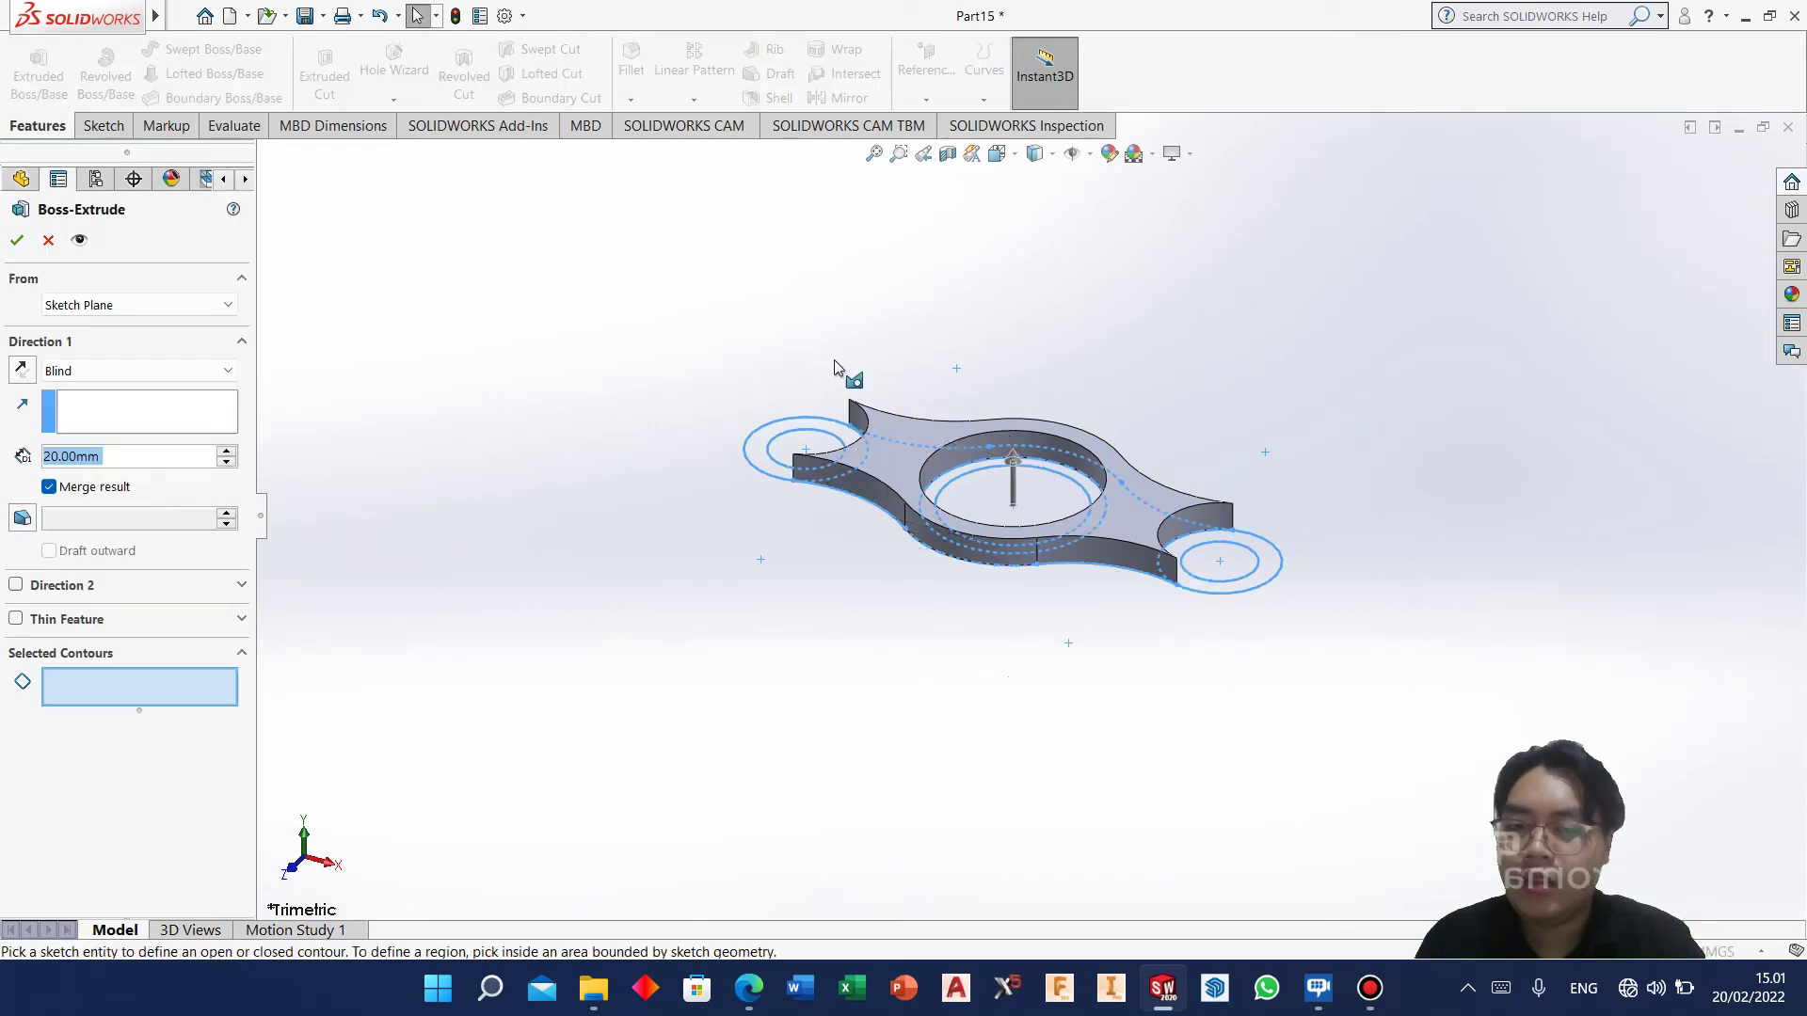
click(1024, 594)
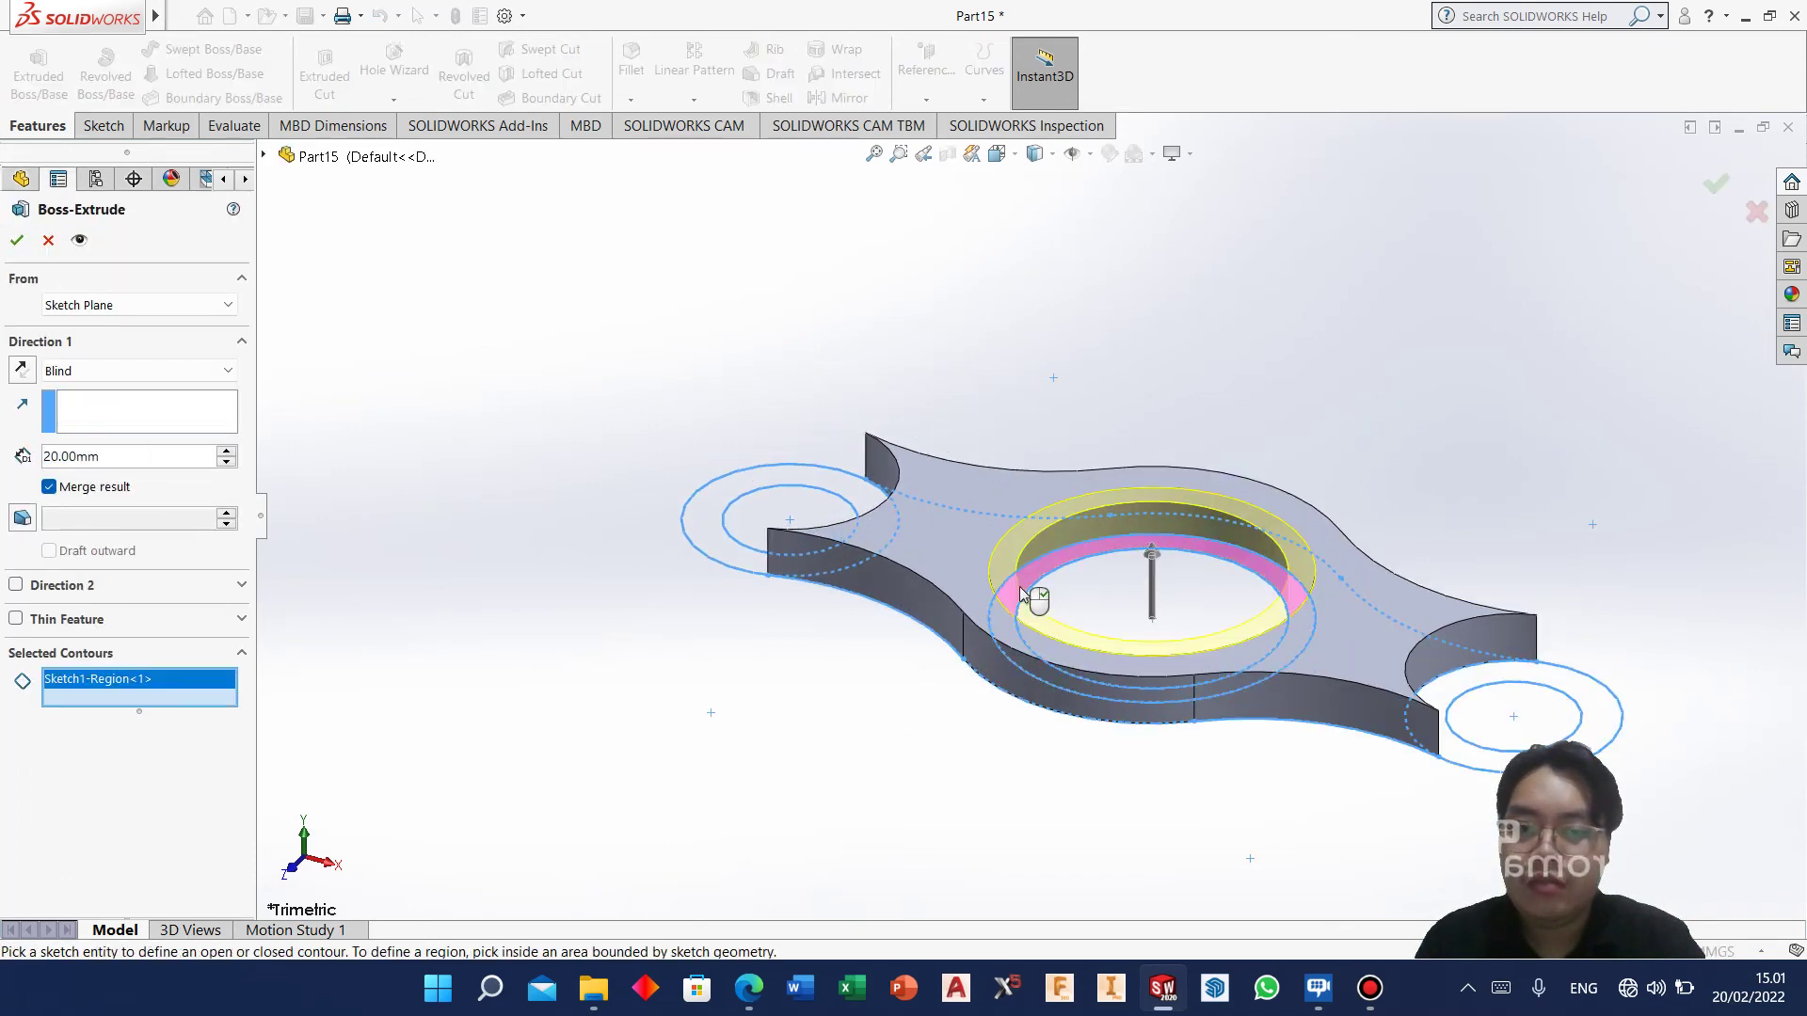
click(749, 989)
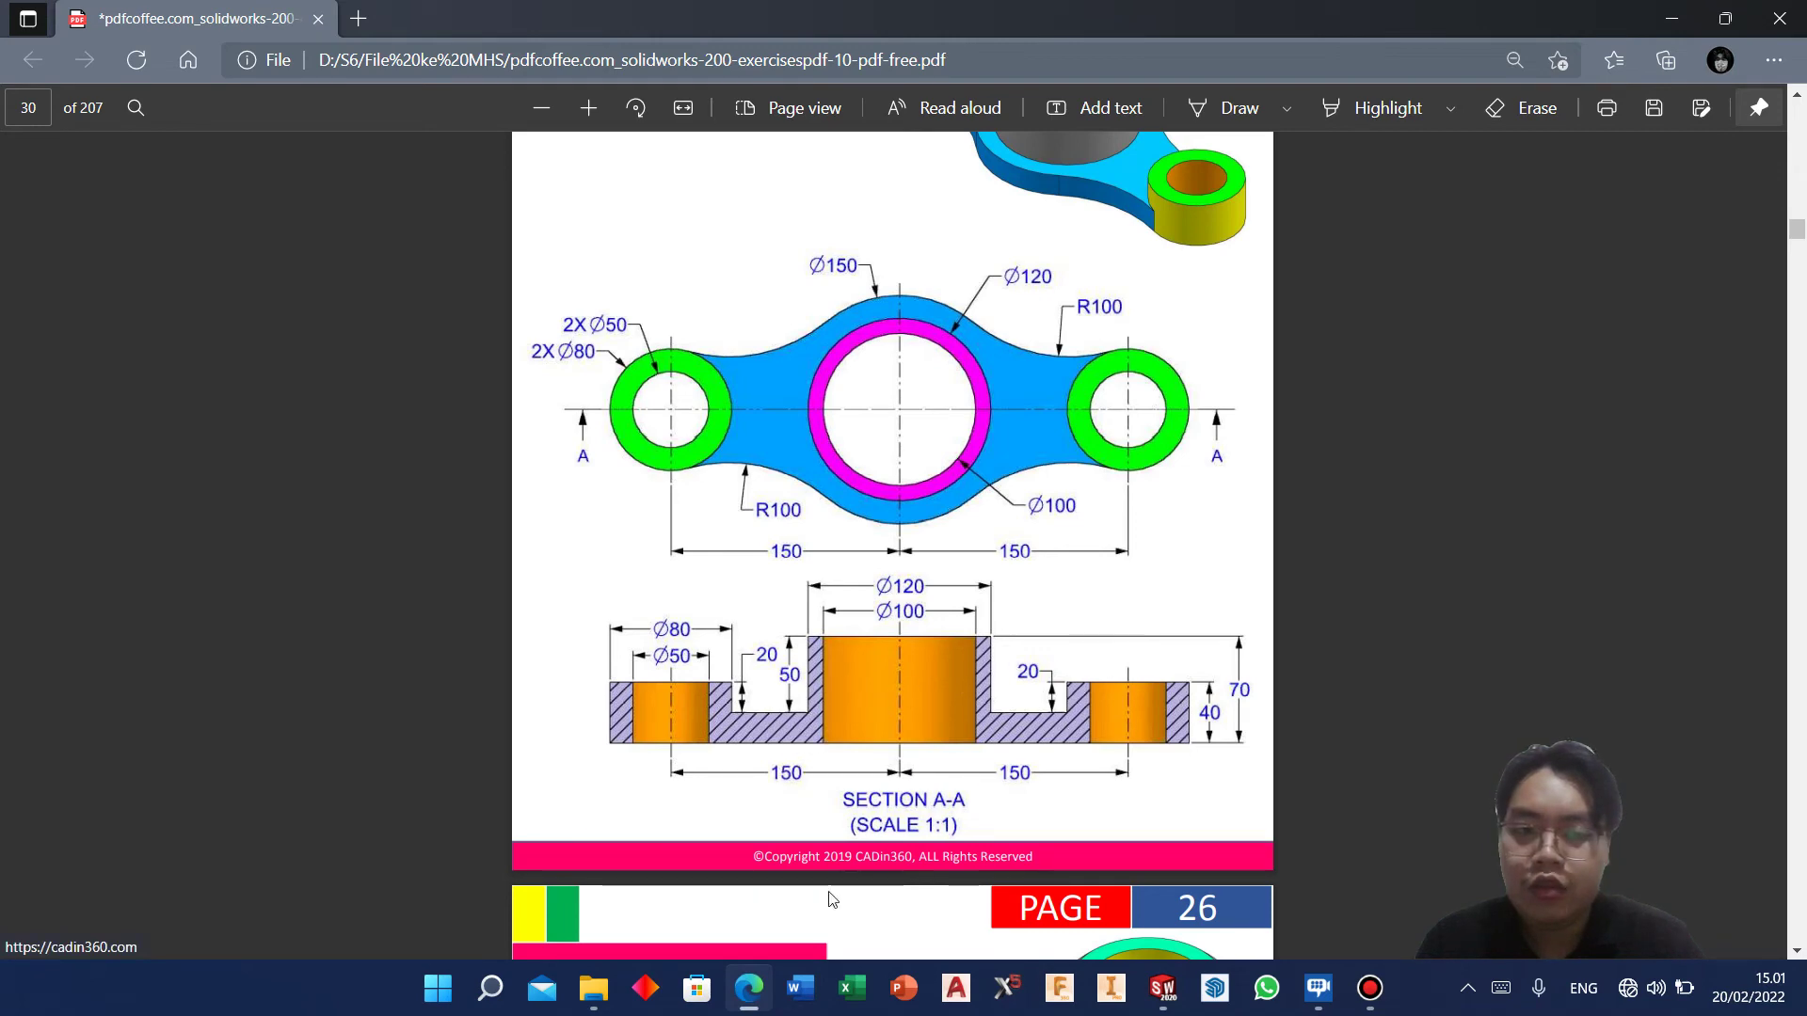
key(alt+Tab)
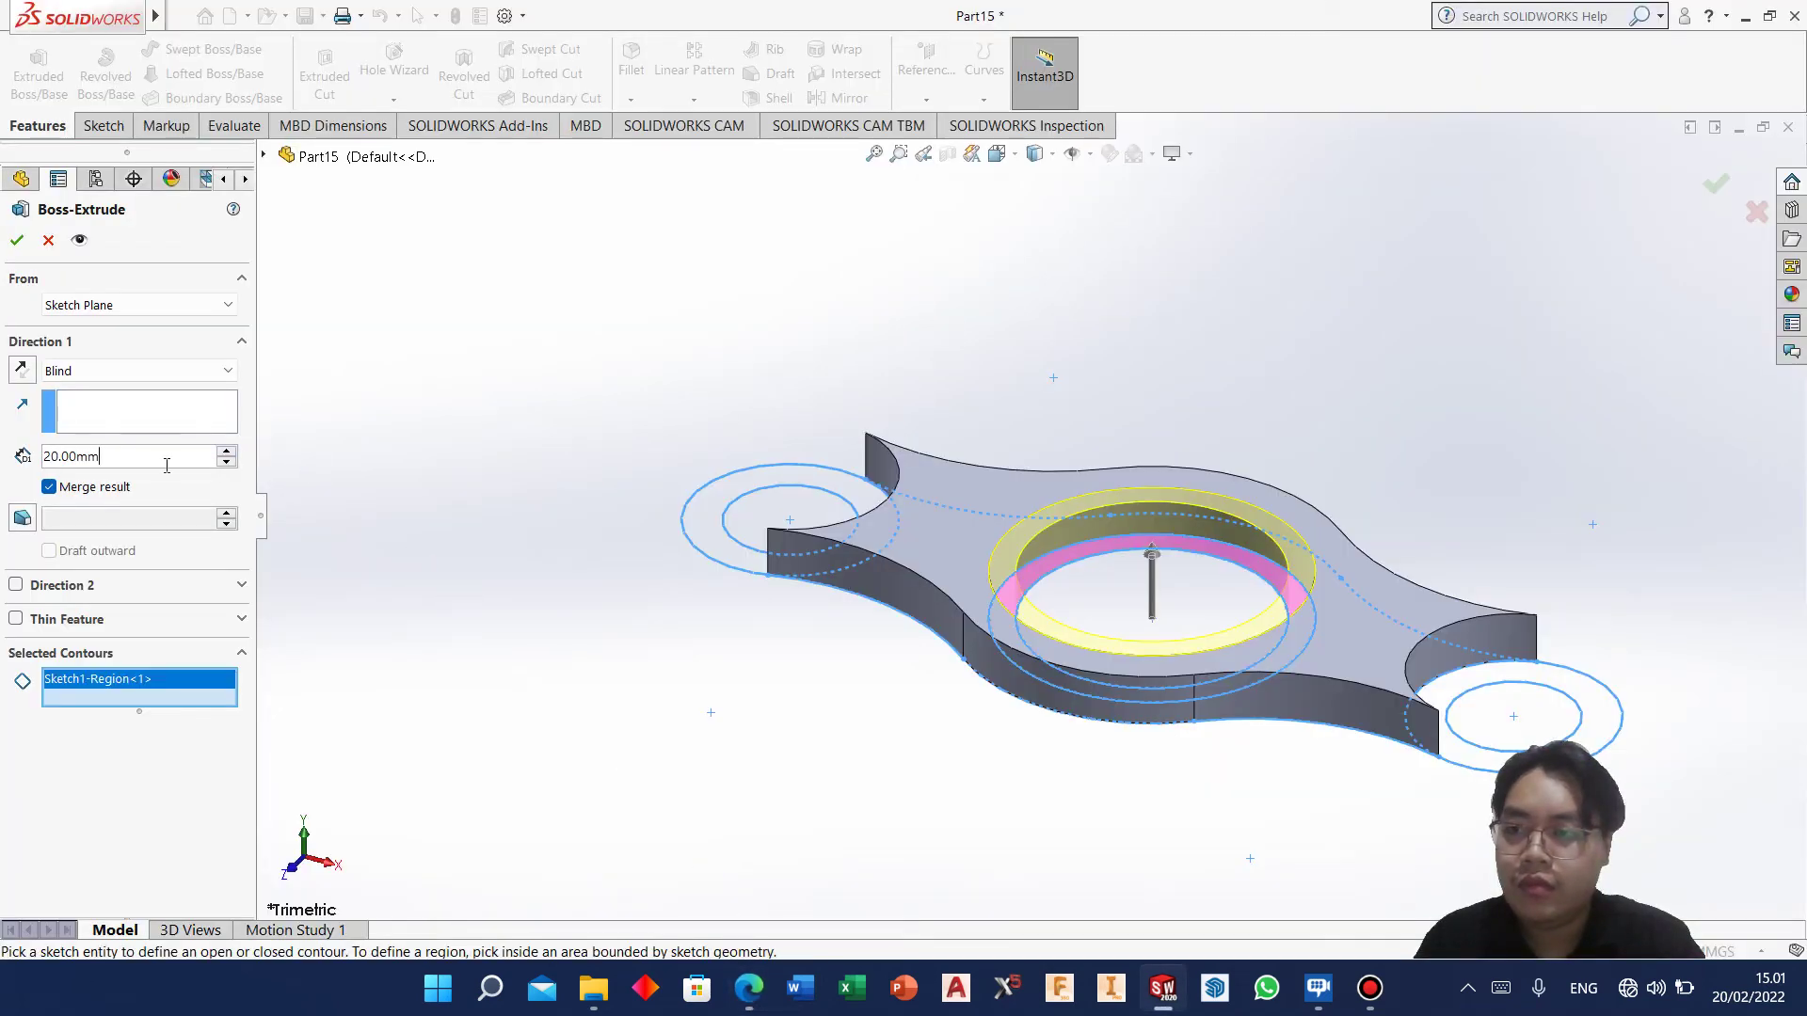
text(70)
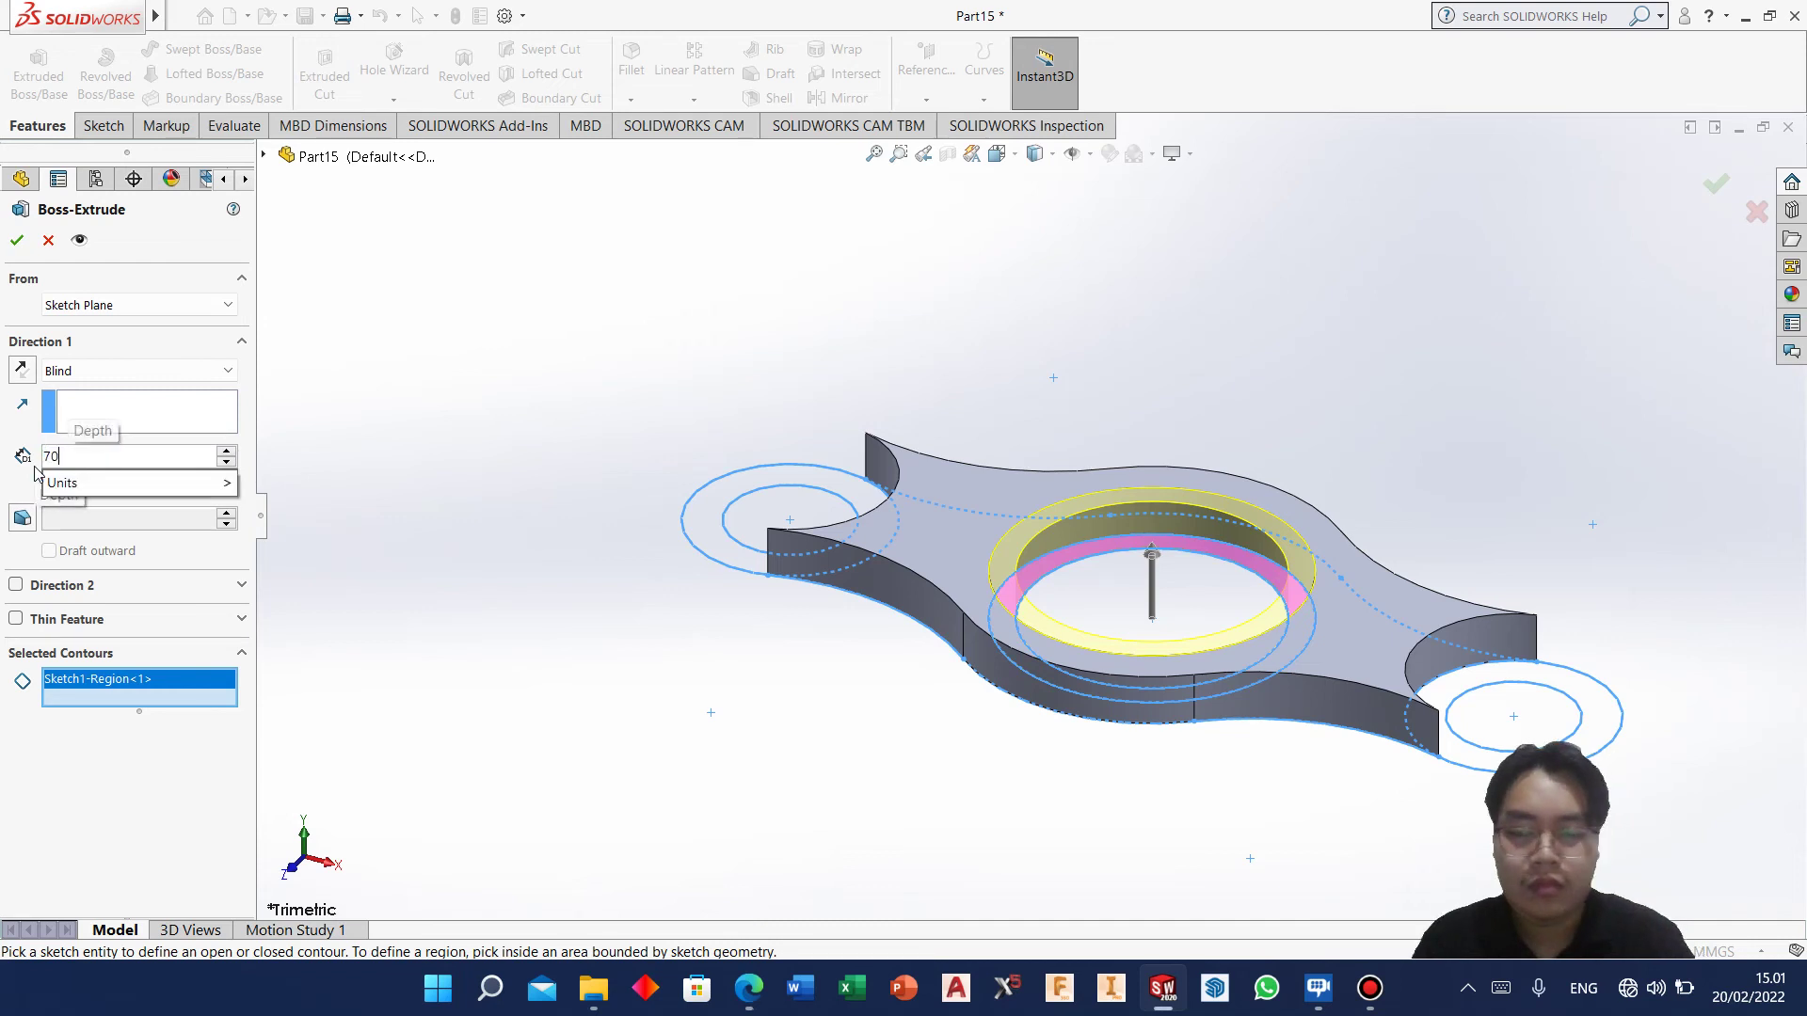
key(Return)
click(21, 242)
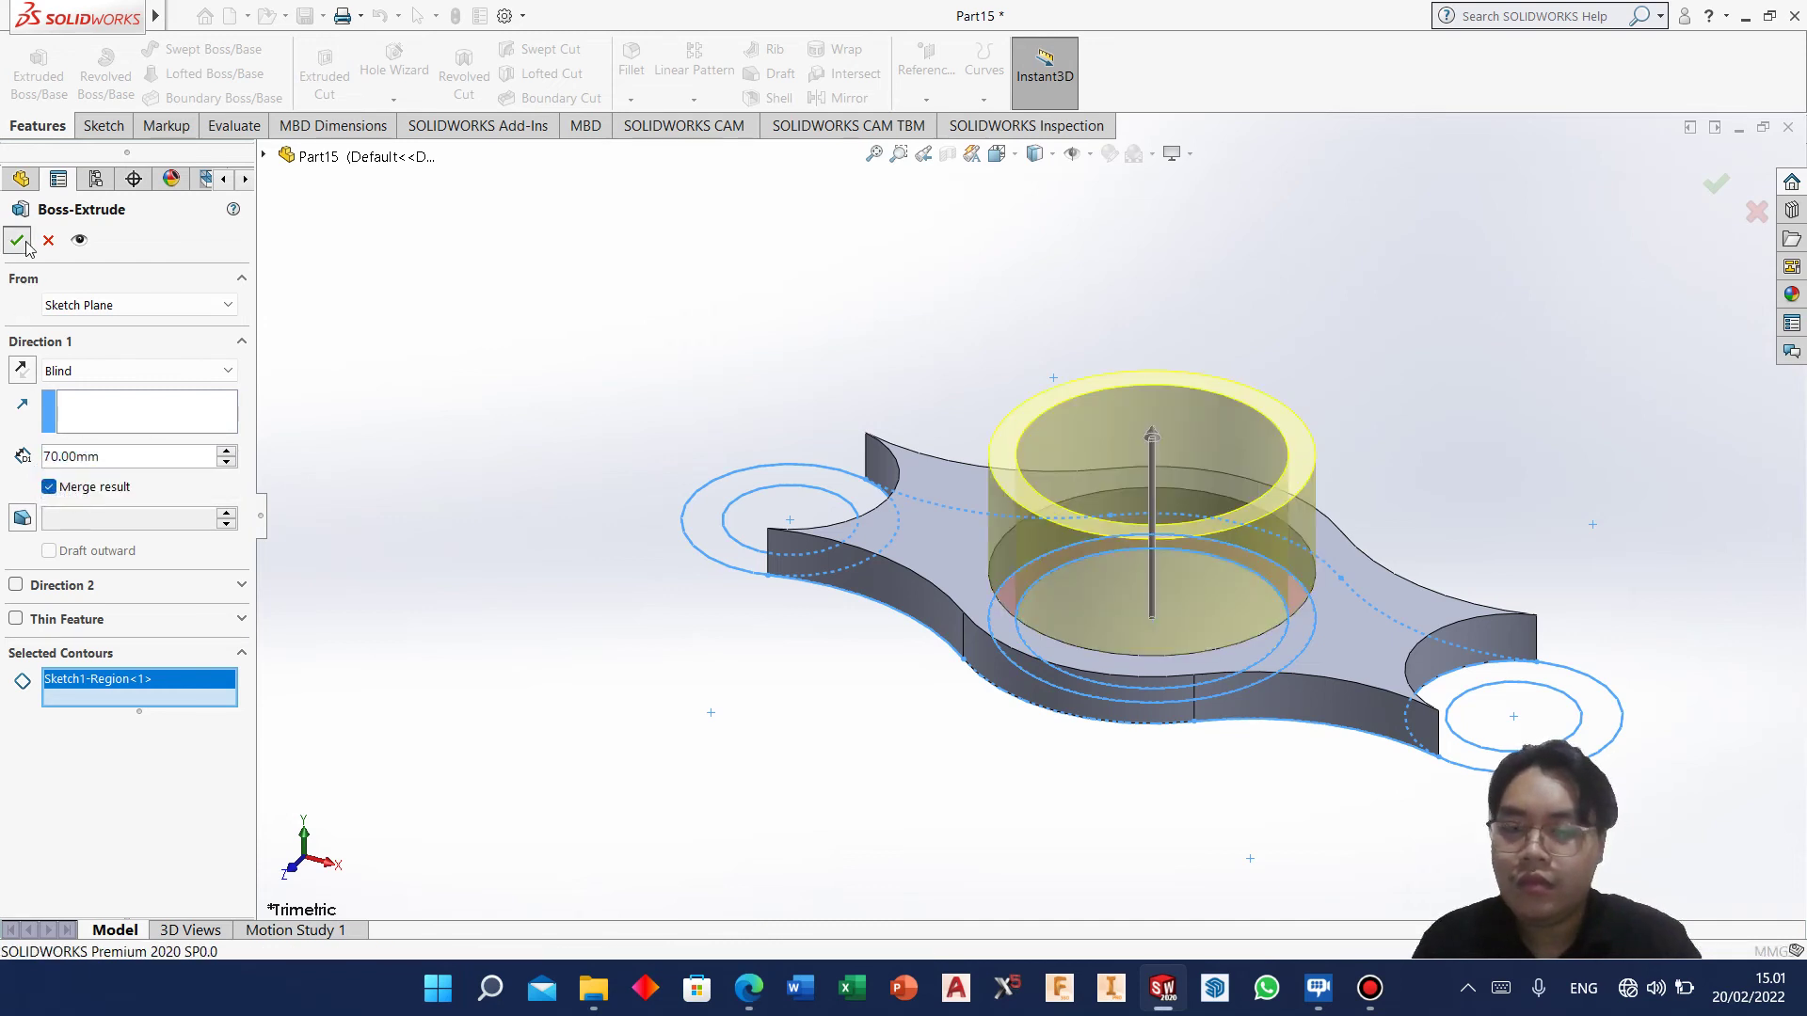
click(52, 484)
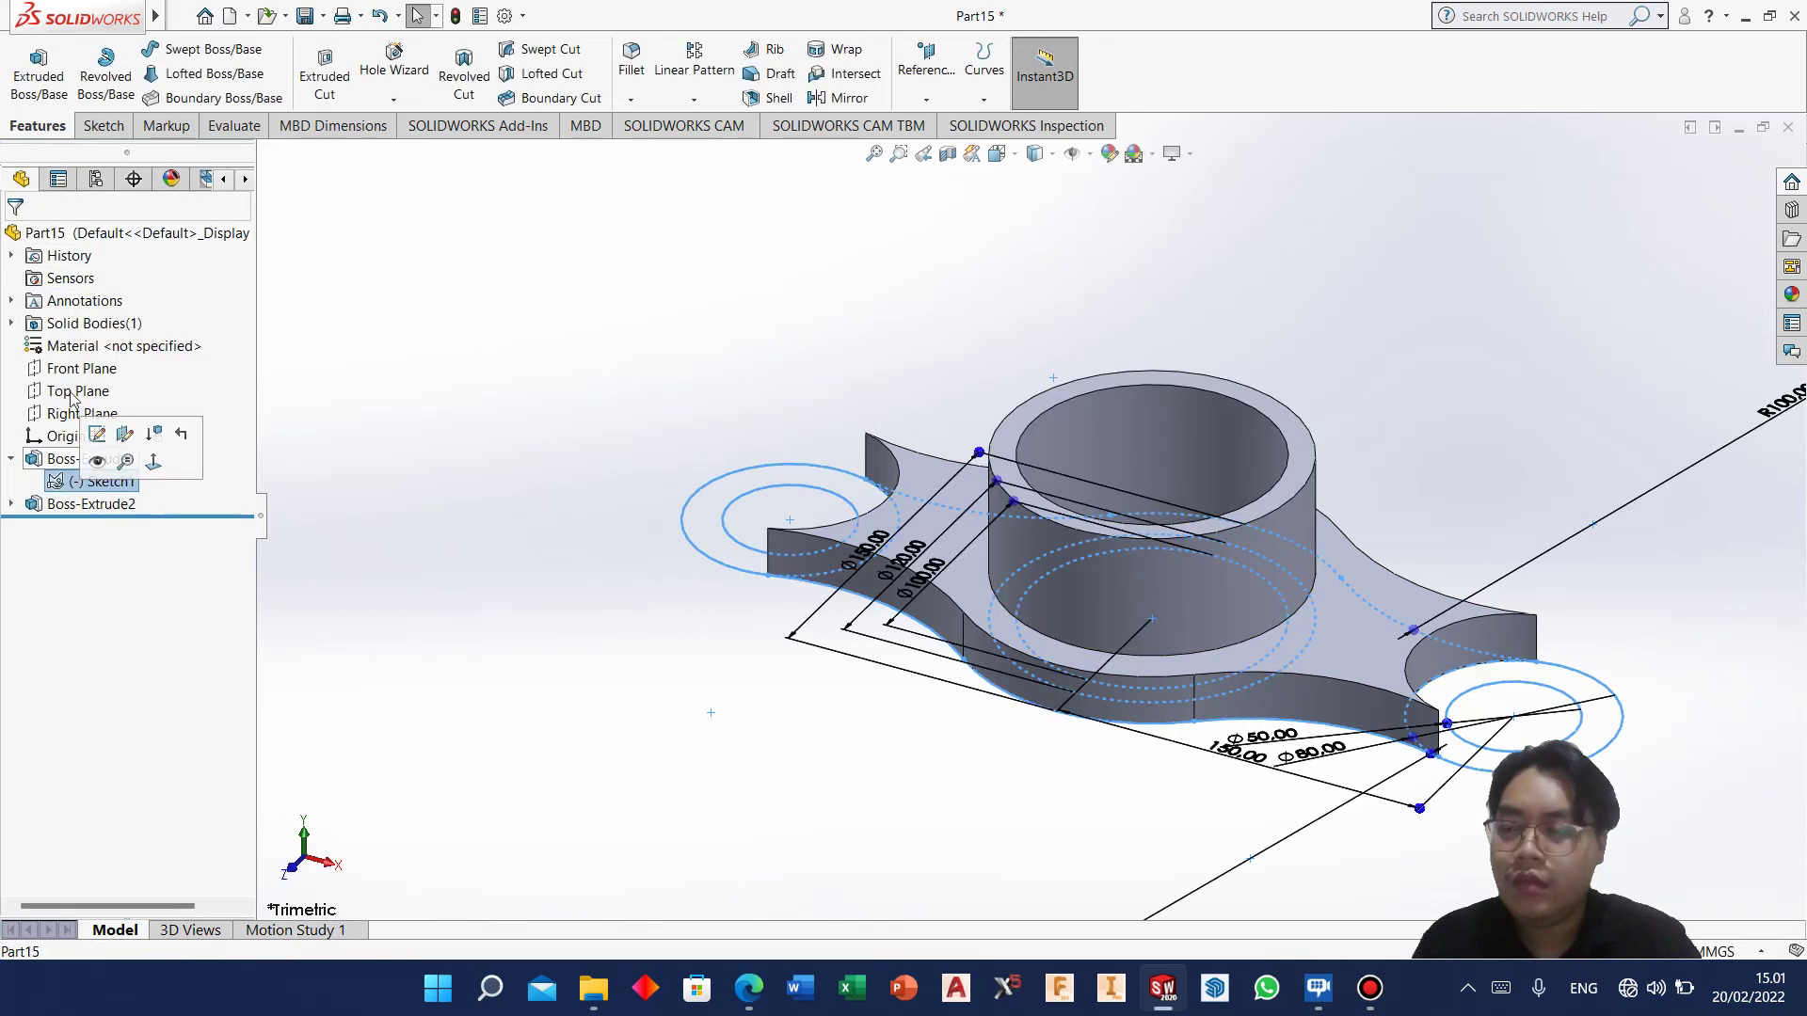
click(56, 98)
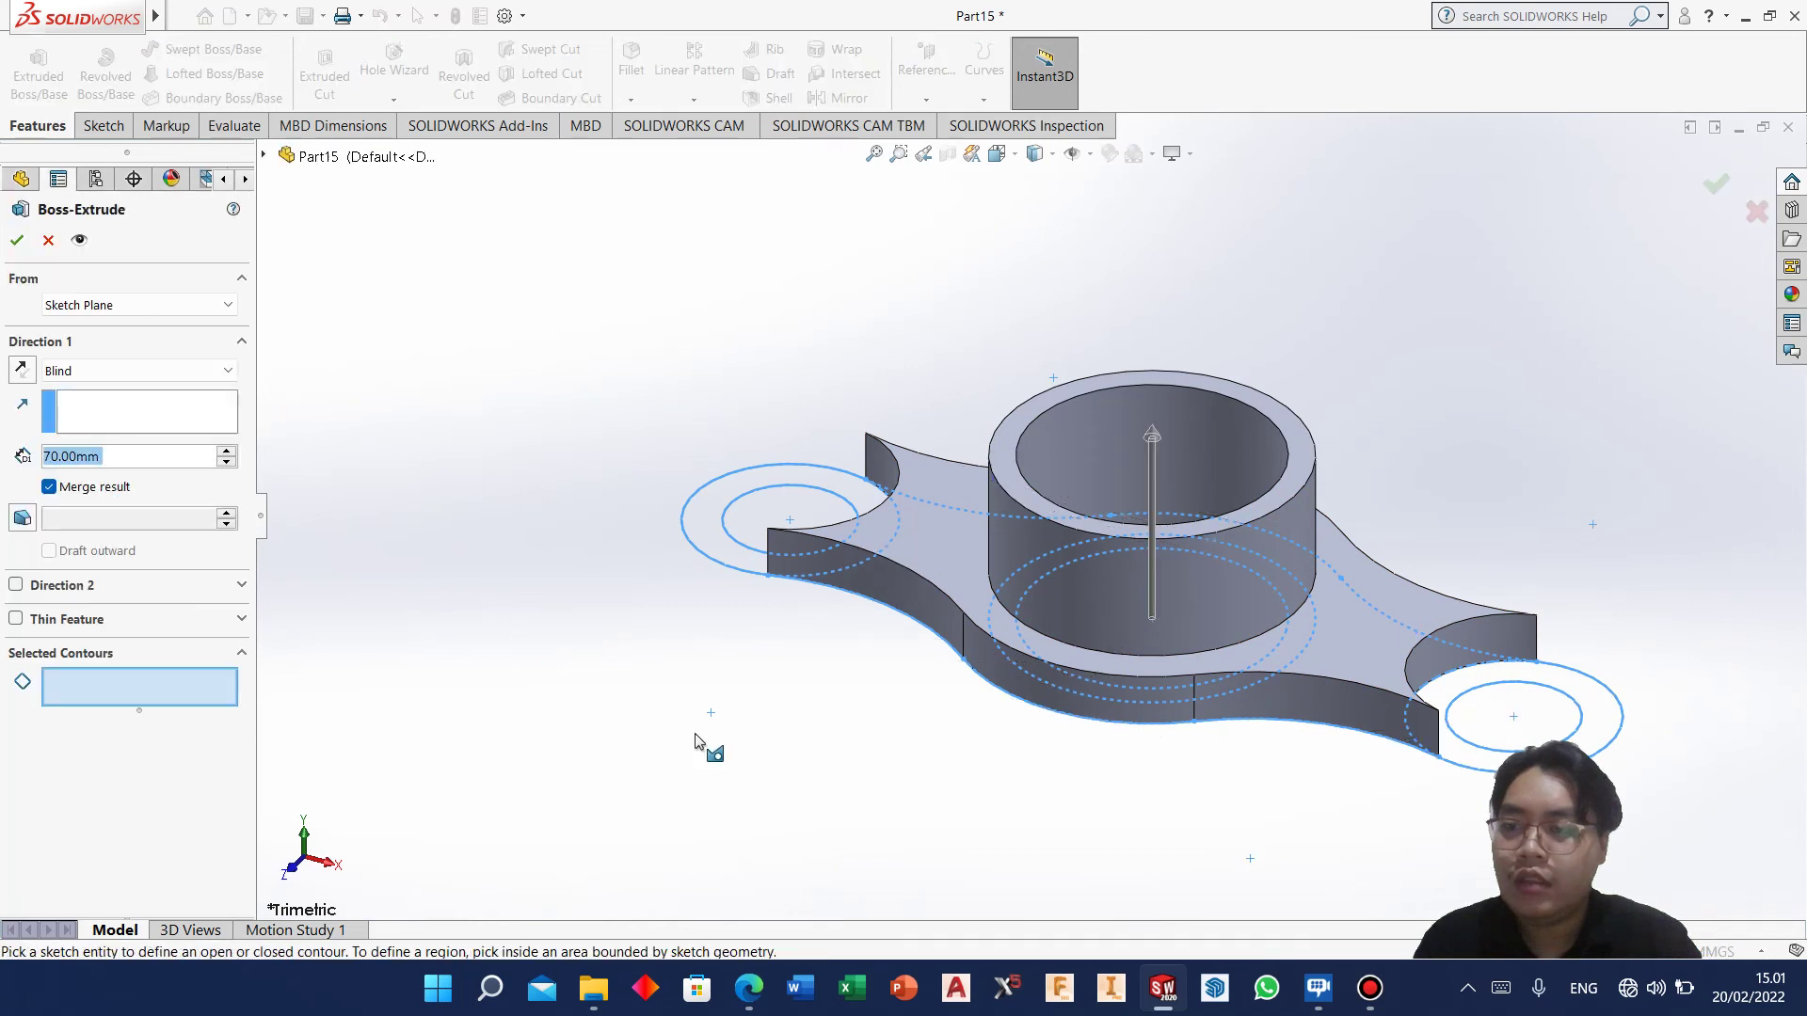
Extrude the left and right end ring regions 40 mm high and orbit to inspect them.
click(730, 563)
click(1424, 692)
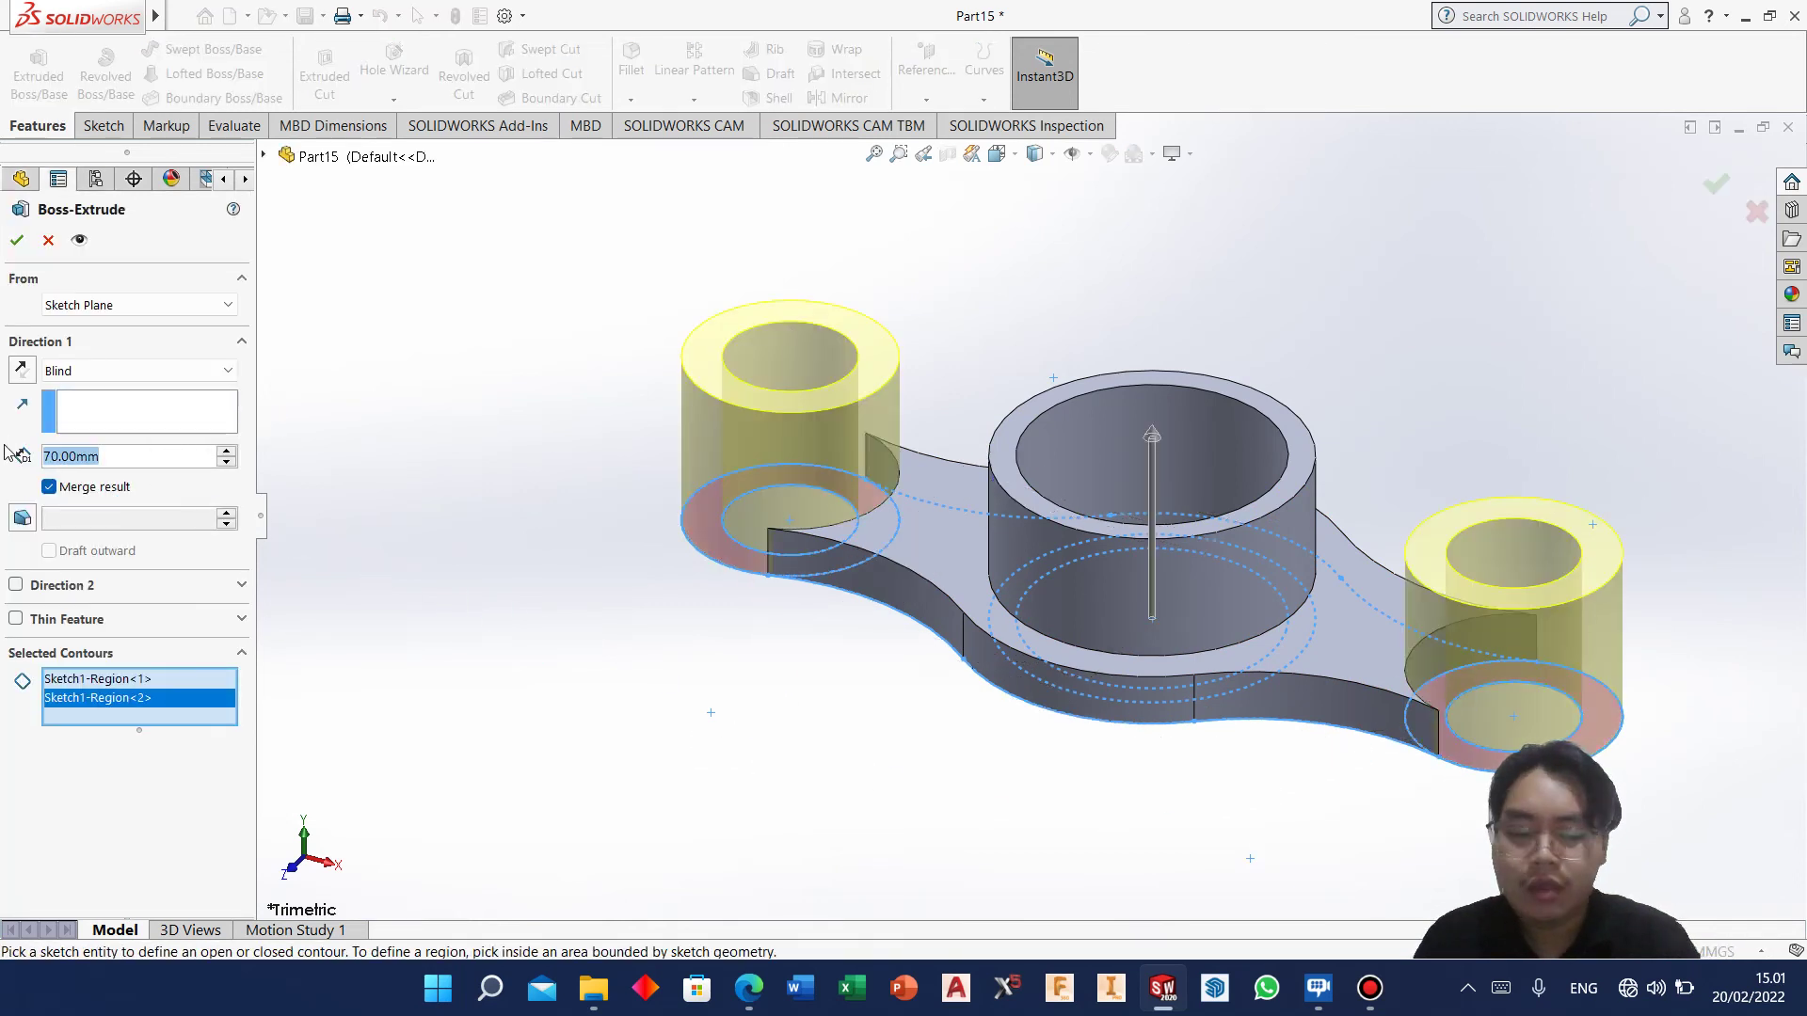
text(40)
key(Return)
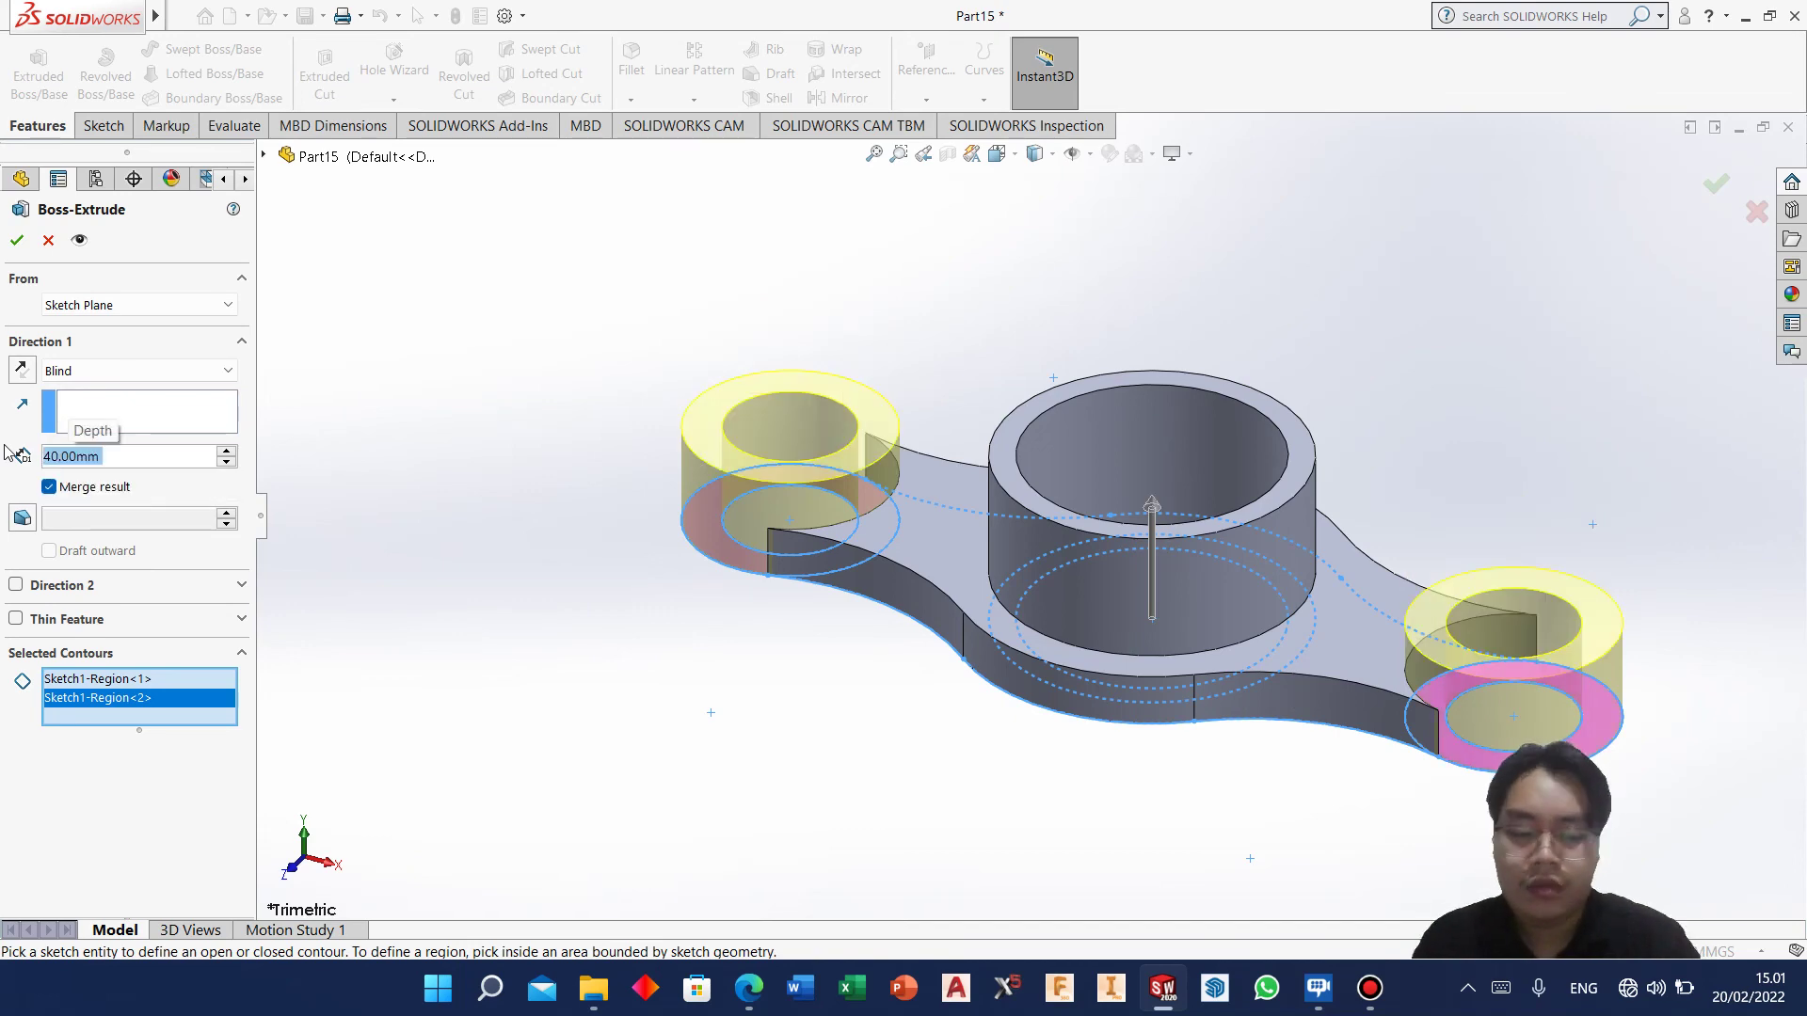
key(Return)
mouse_move(574, 629)
middle_down()
mouse_move(529, 623)
mouse_move(552, 894)
middle_up()
click(748, 989)
scroll(798, 756, down, 2)
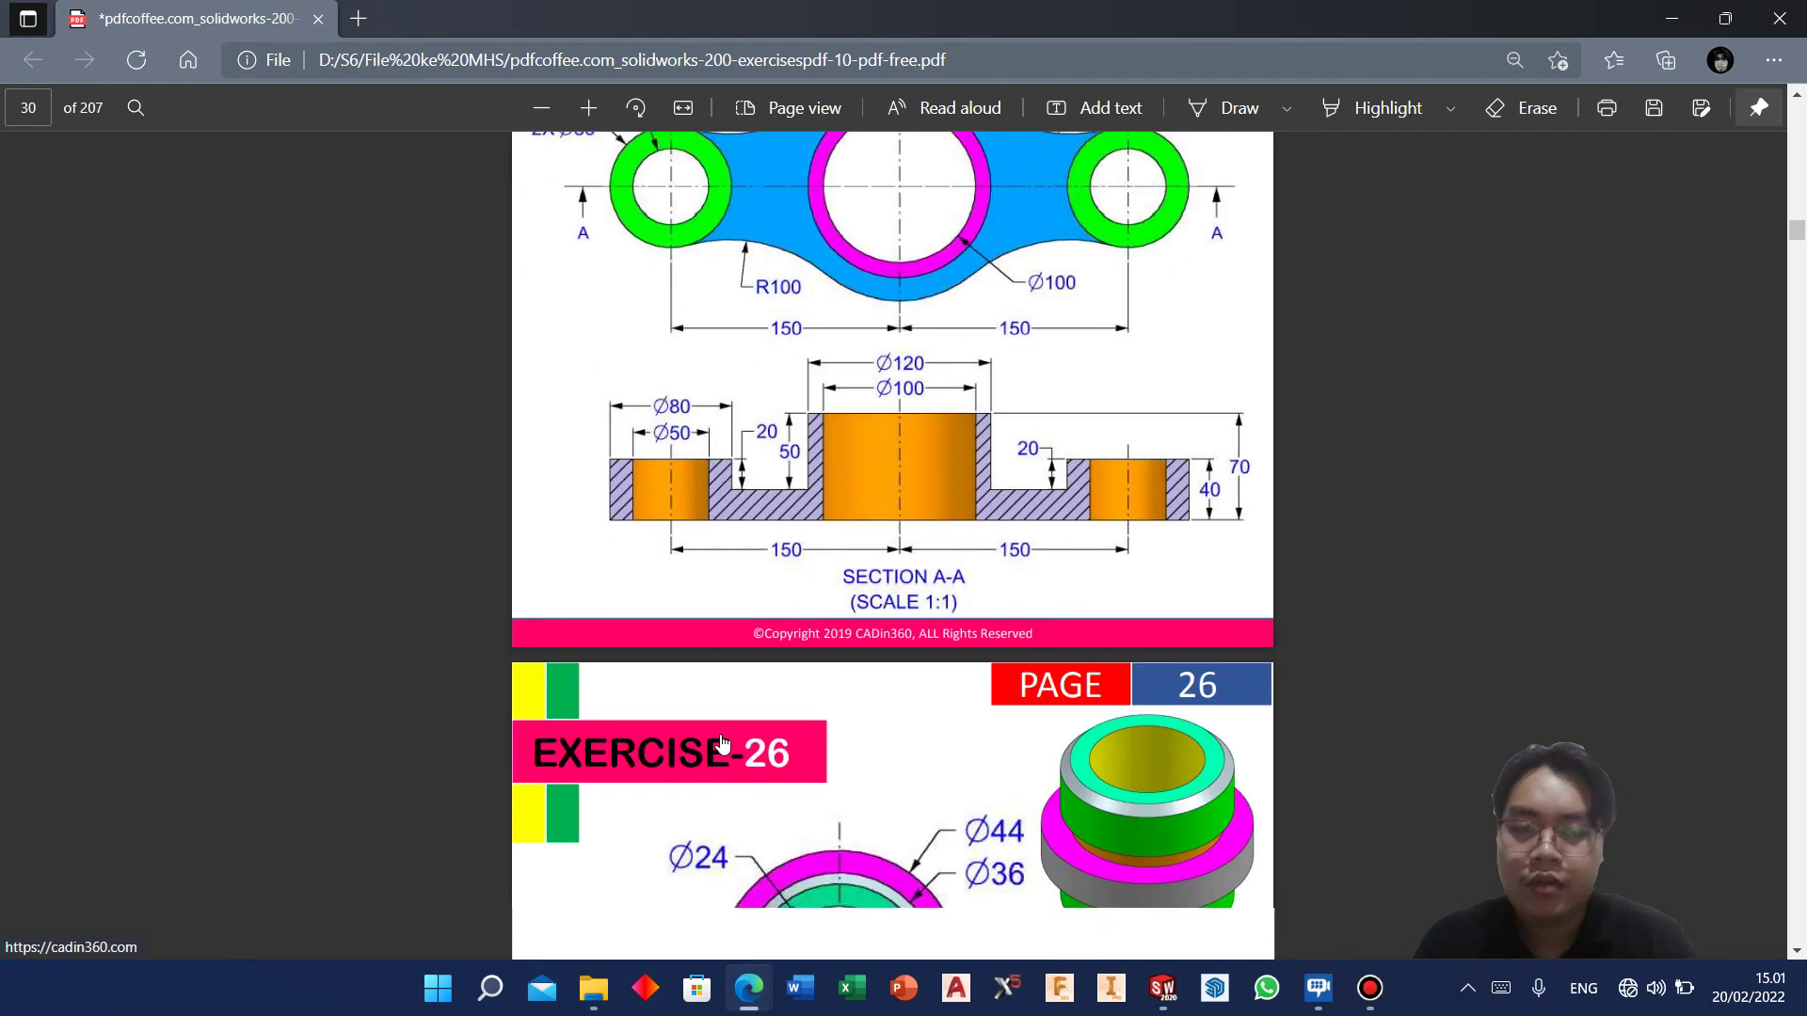
scroll(798, 756, up, 4)
scroll(799, 756, up, 3)
scroll(798, 756, down, 5)
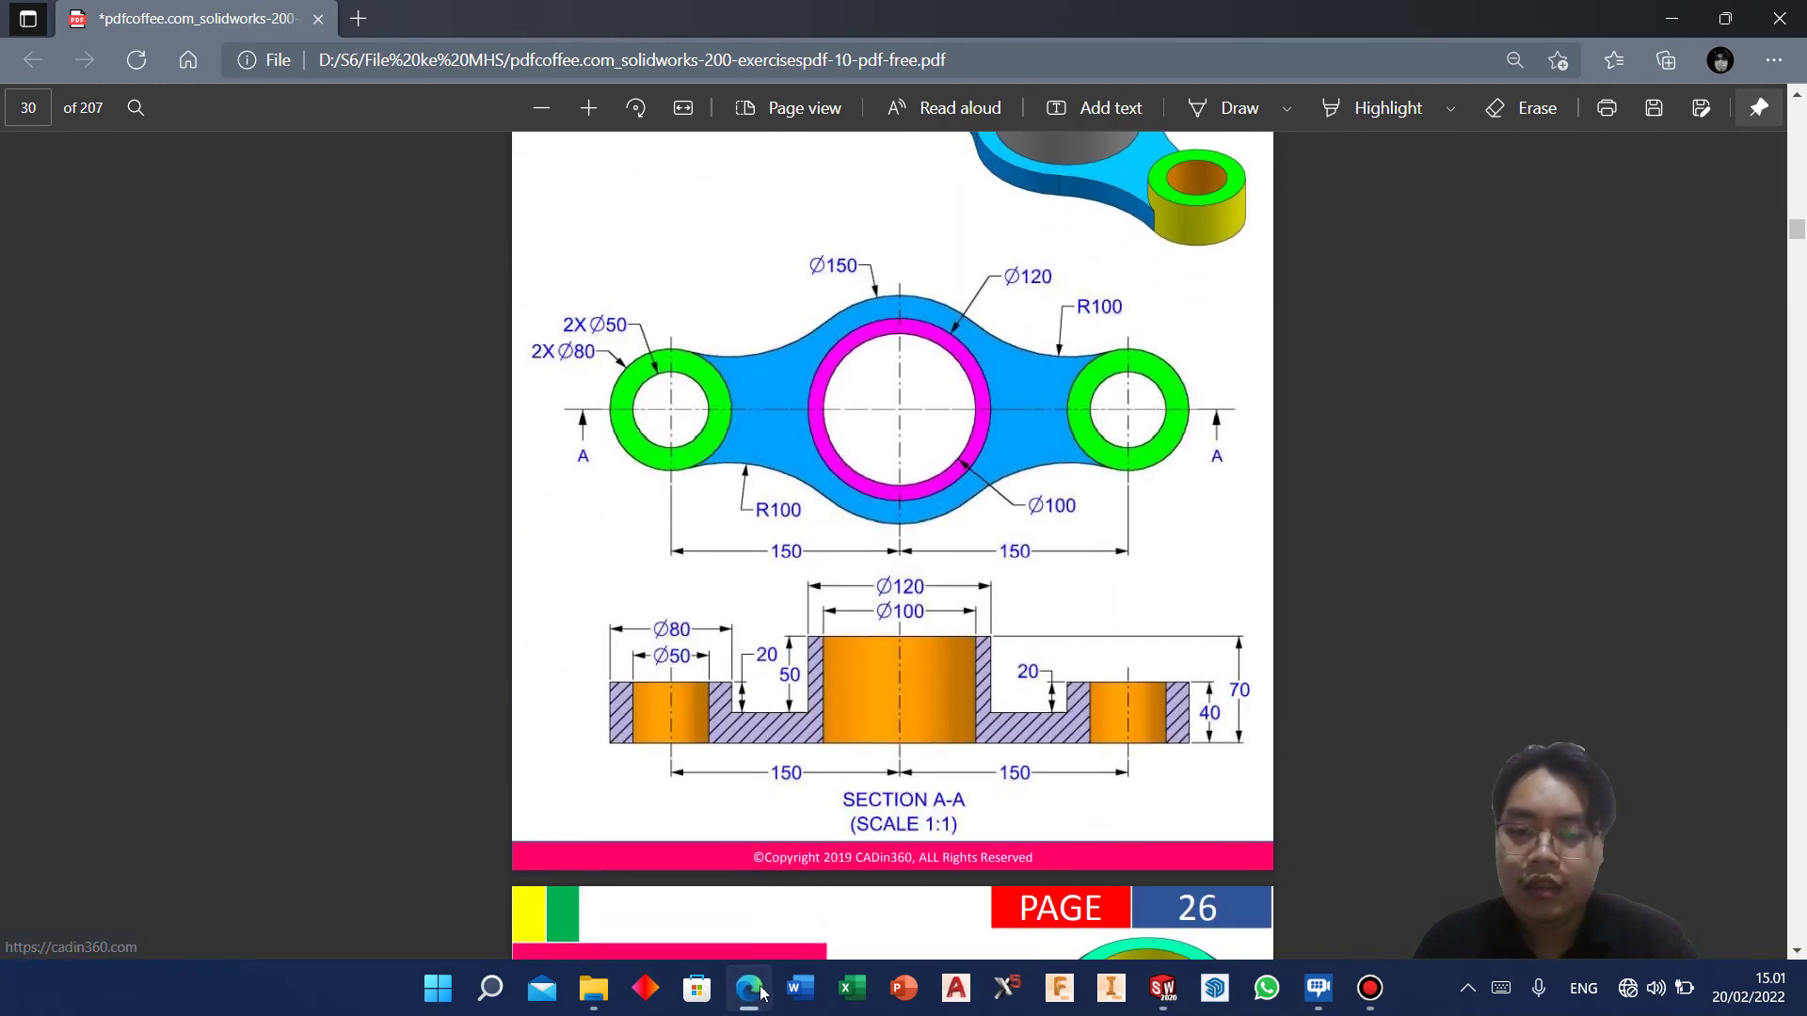
key(alt+Tab)
mouse_move(570, 596)
middle_down()
mouse_move(1134, 555)
mouse_move(1214, 189)
mouse_move(1110, 355)
mouse_move(1080, 517)
mouse_move(1122, 784)
middle_up()
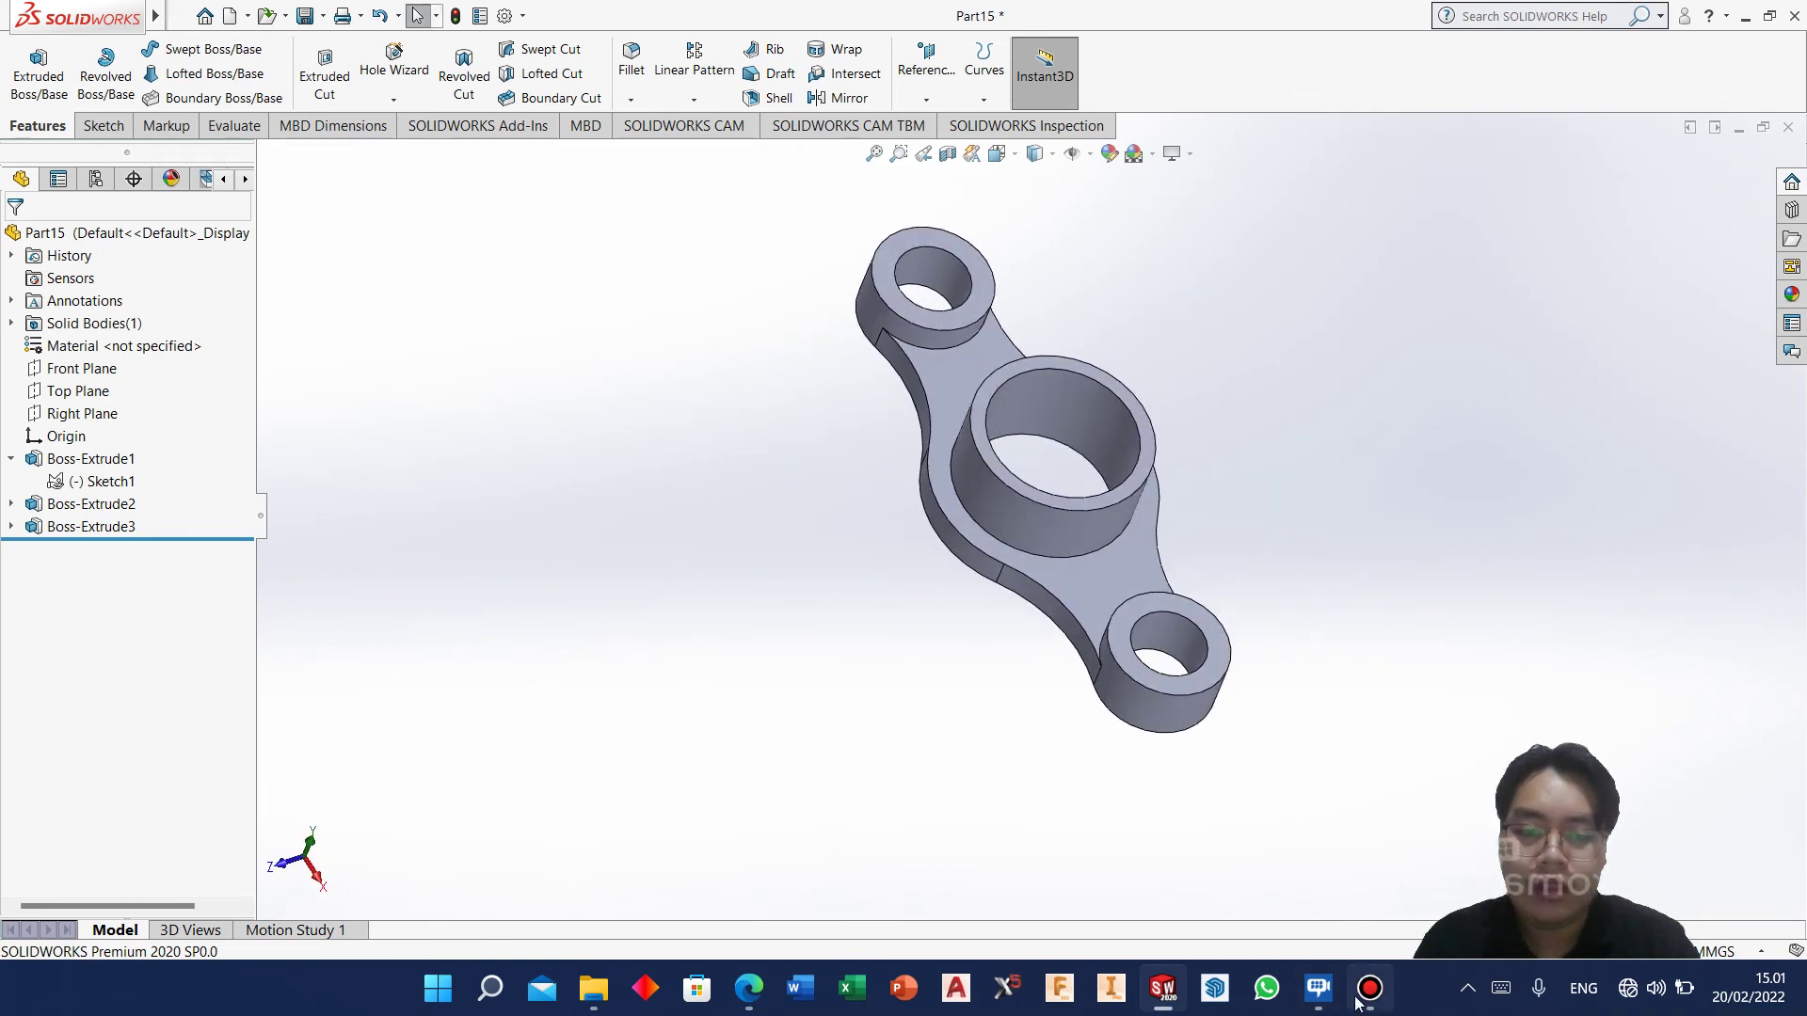